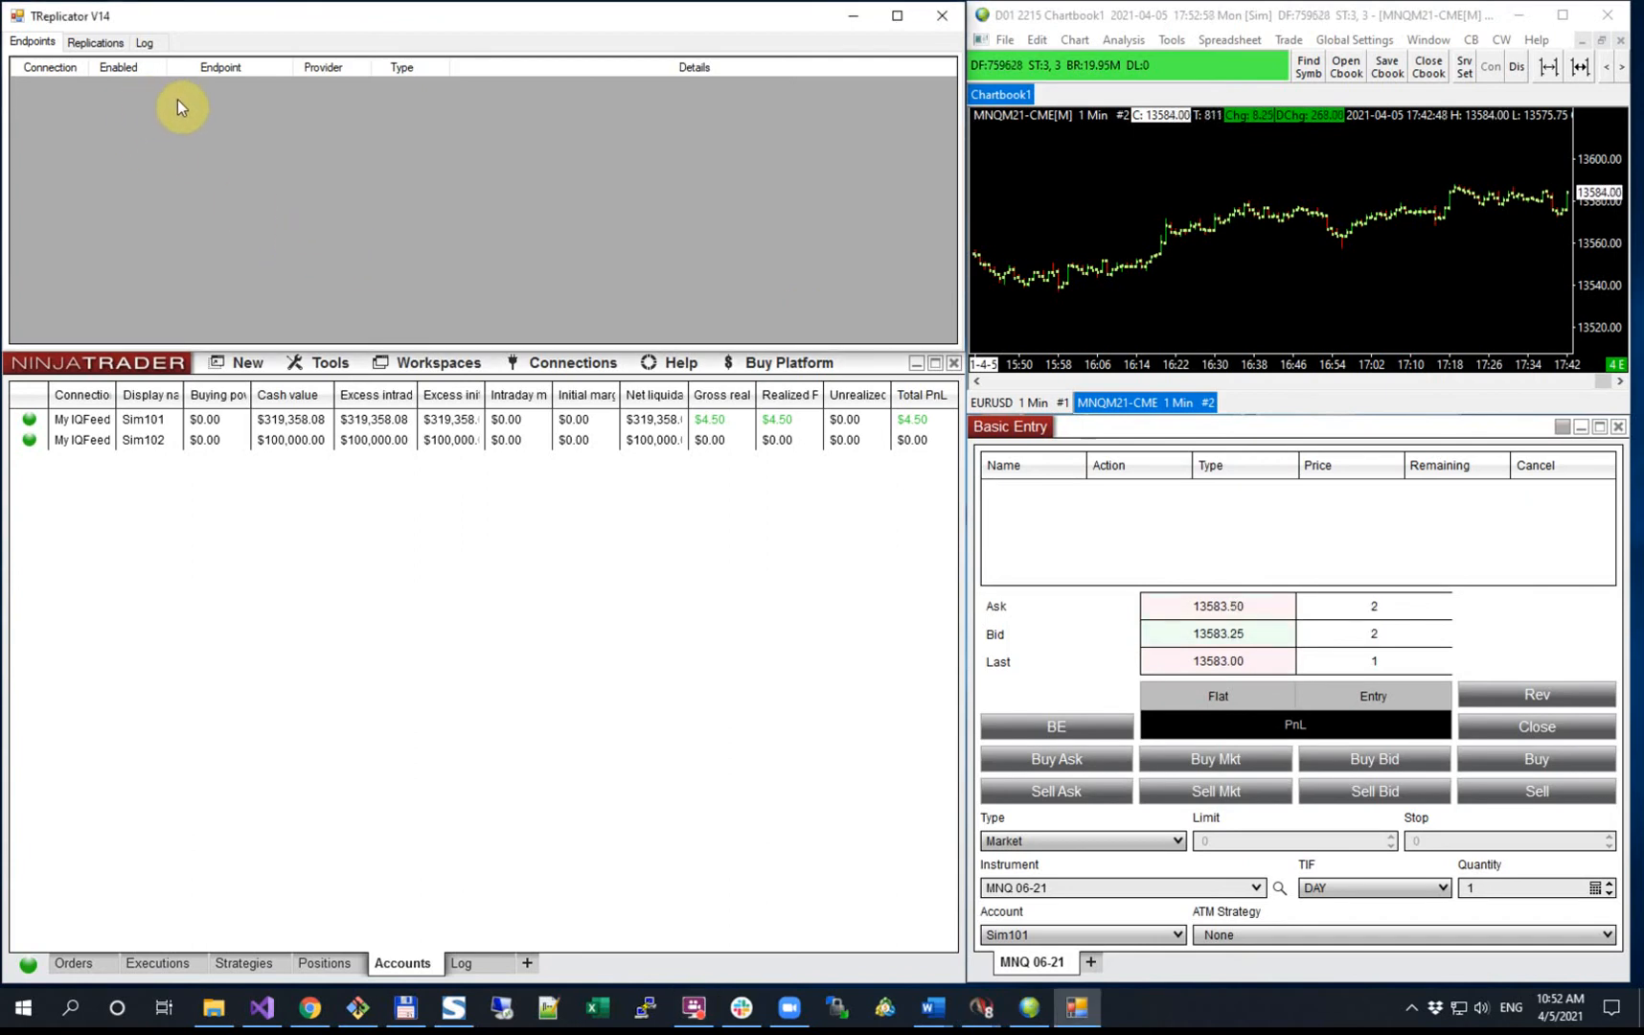
click(425, 783)
click(246, 364)
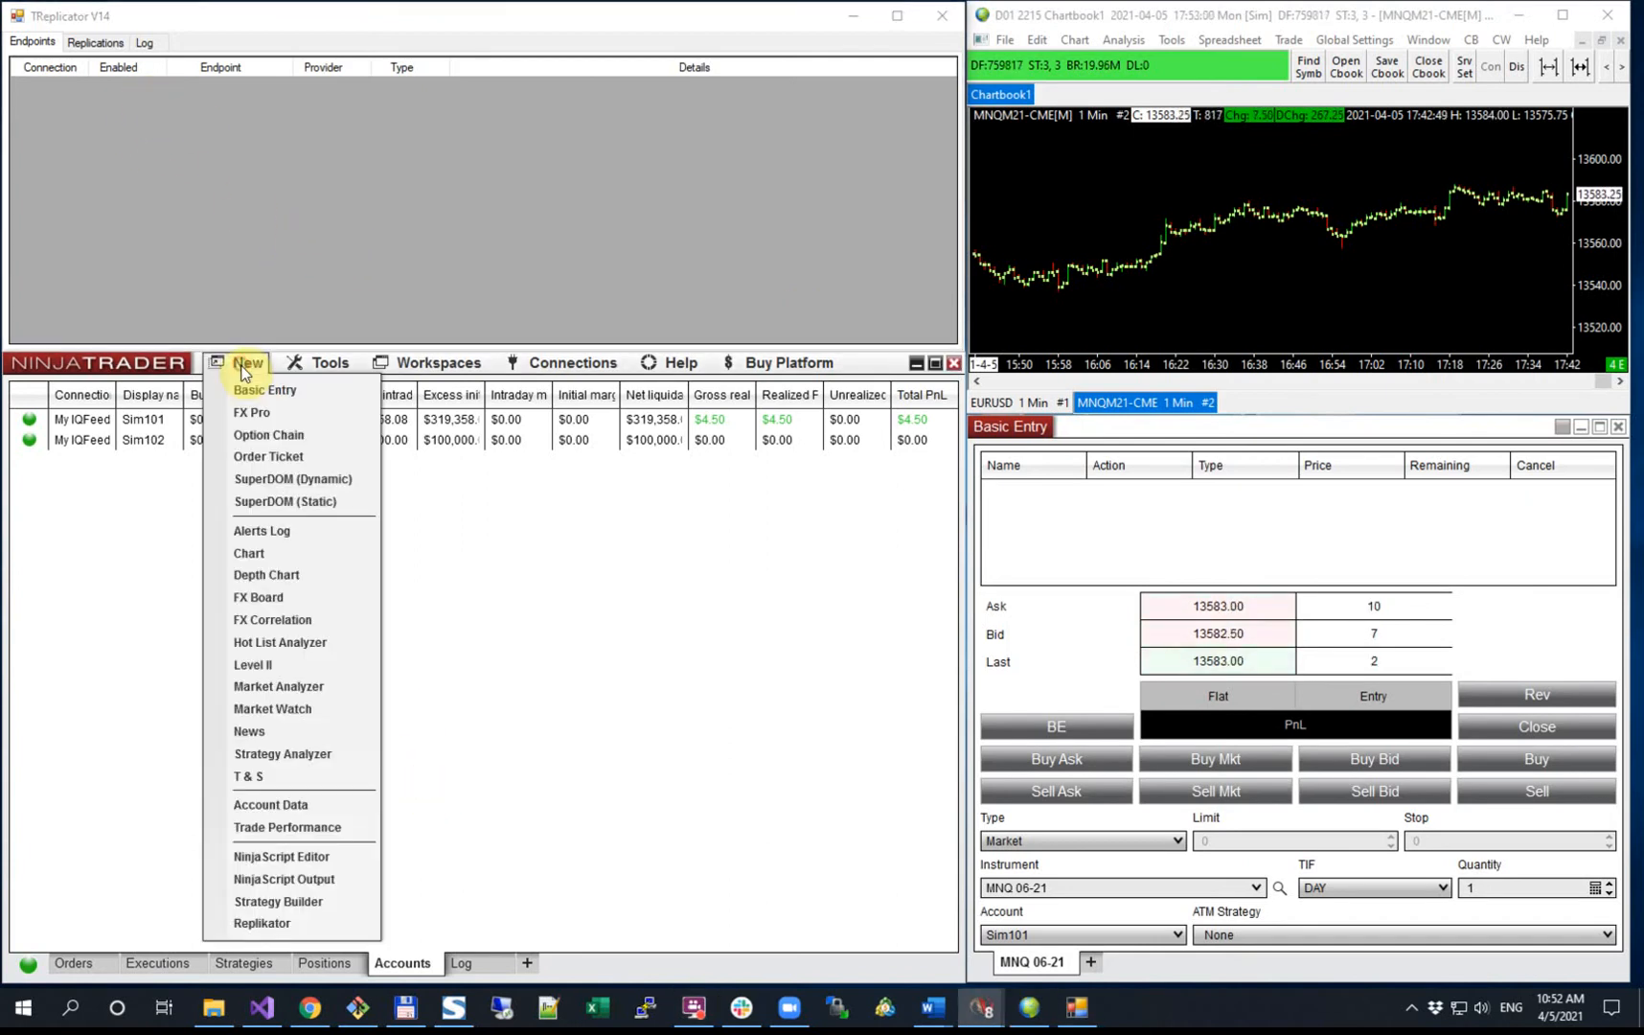
click(718, 829)
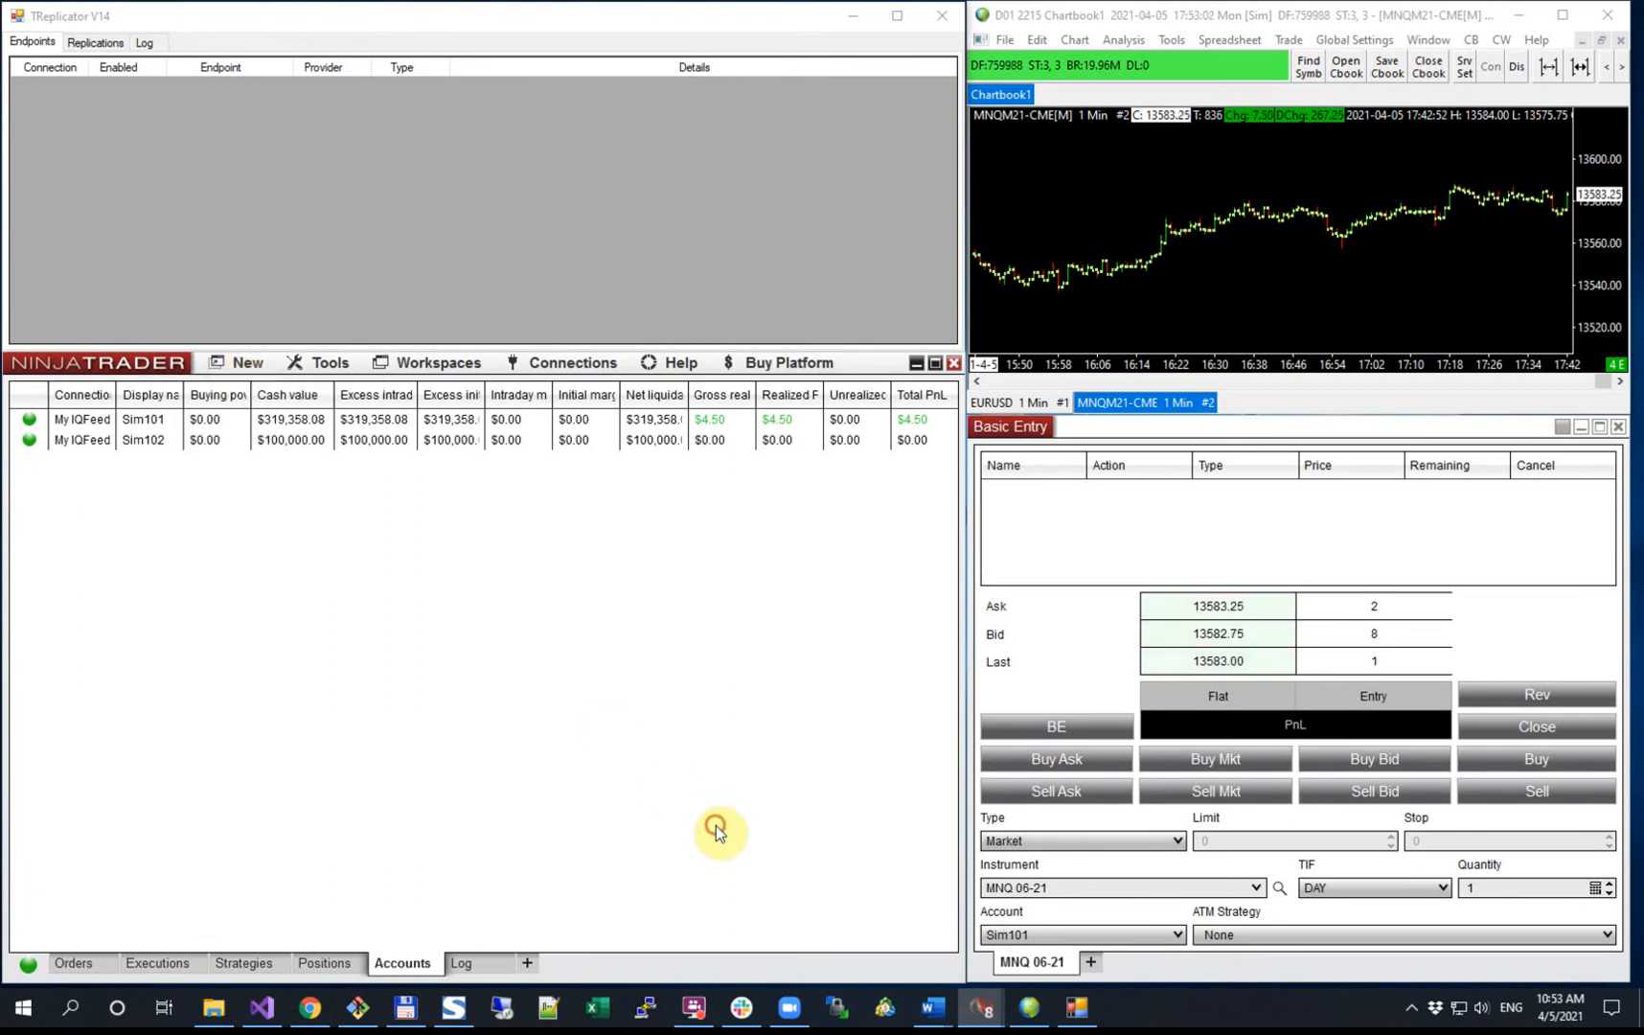
Step: Close the extra, narrower Basic Entry window of NinjaTrader and bring the Control Center back to the front
mouse_move(1093, 1014)
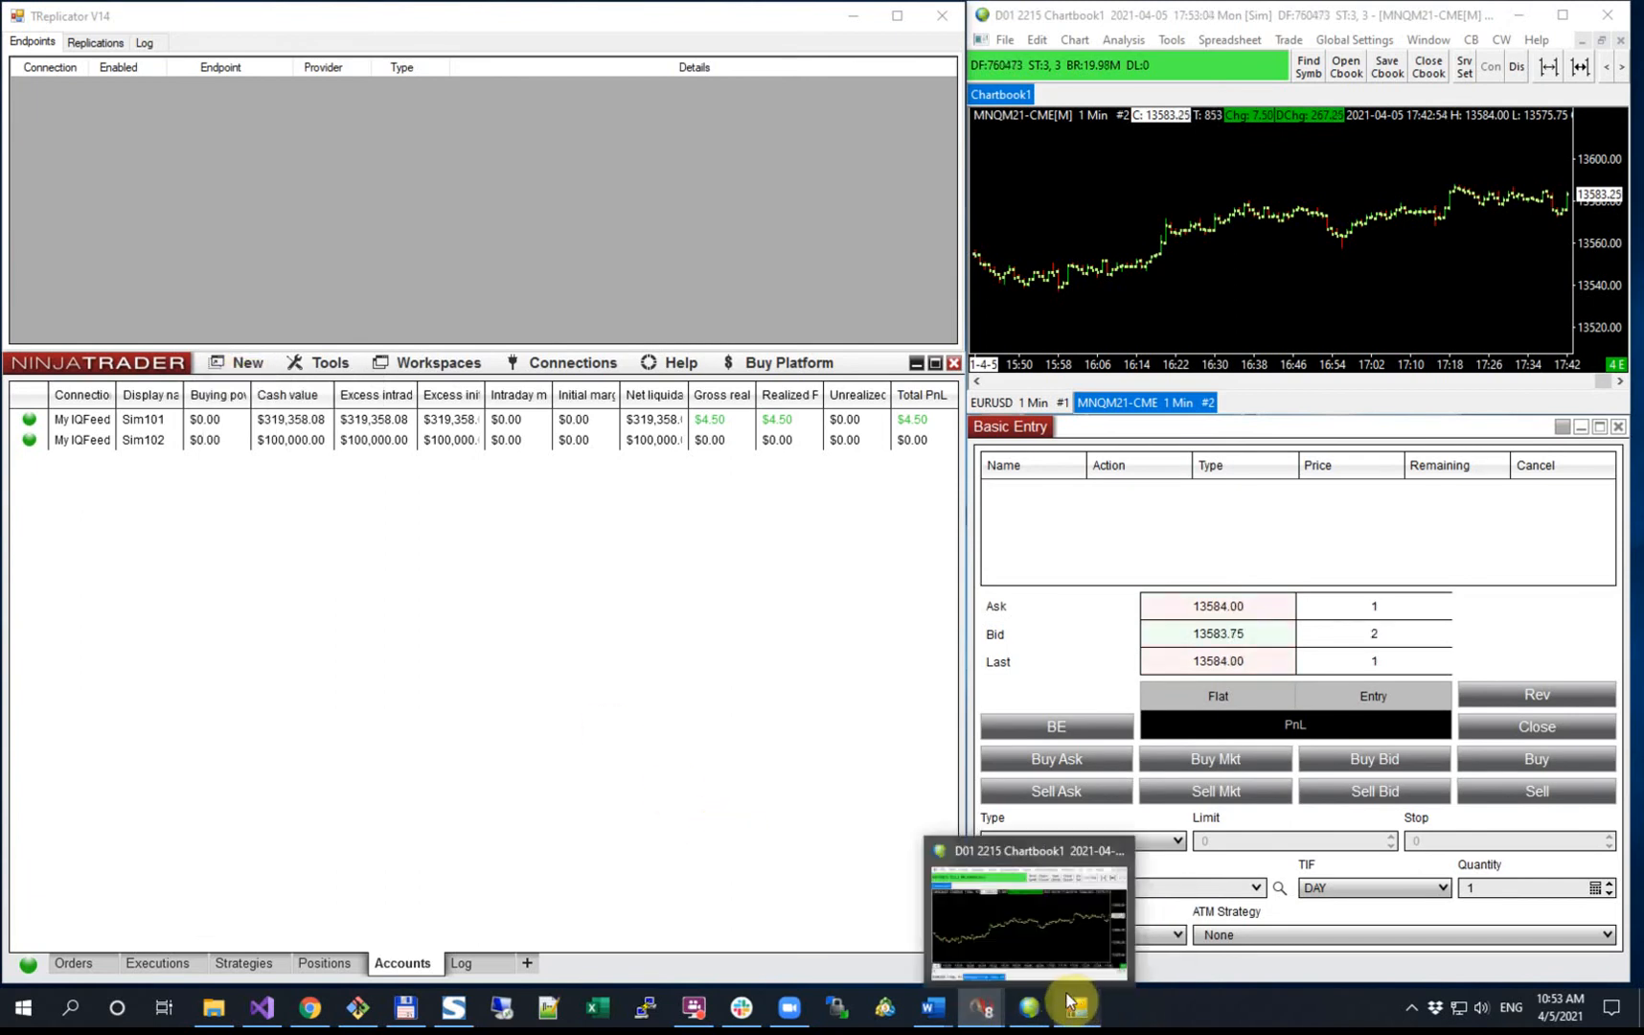
mouse_move(978, 1016)
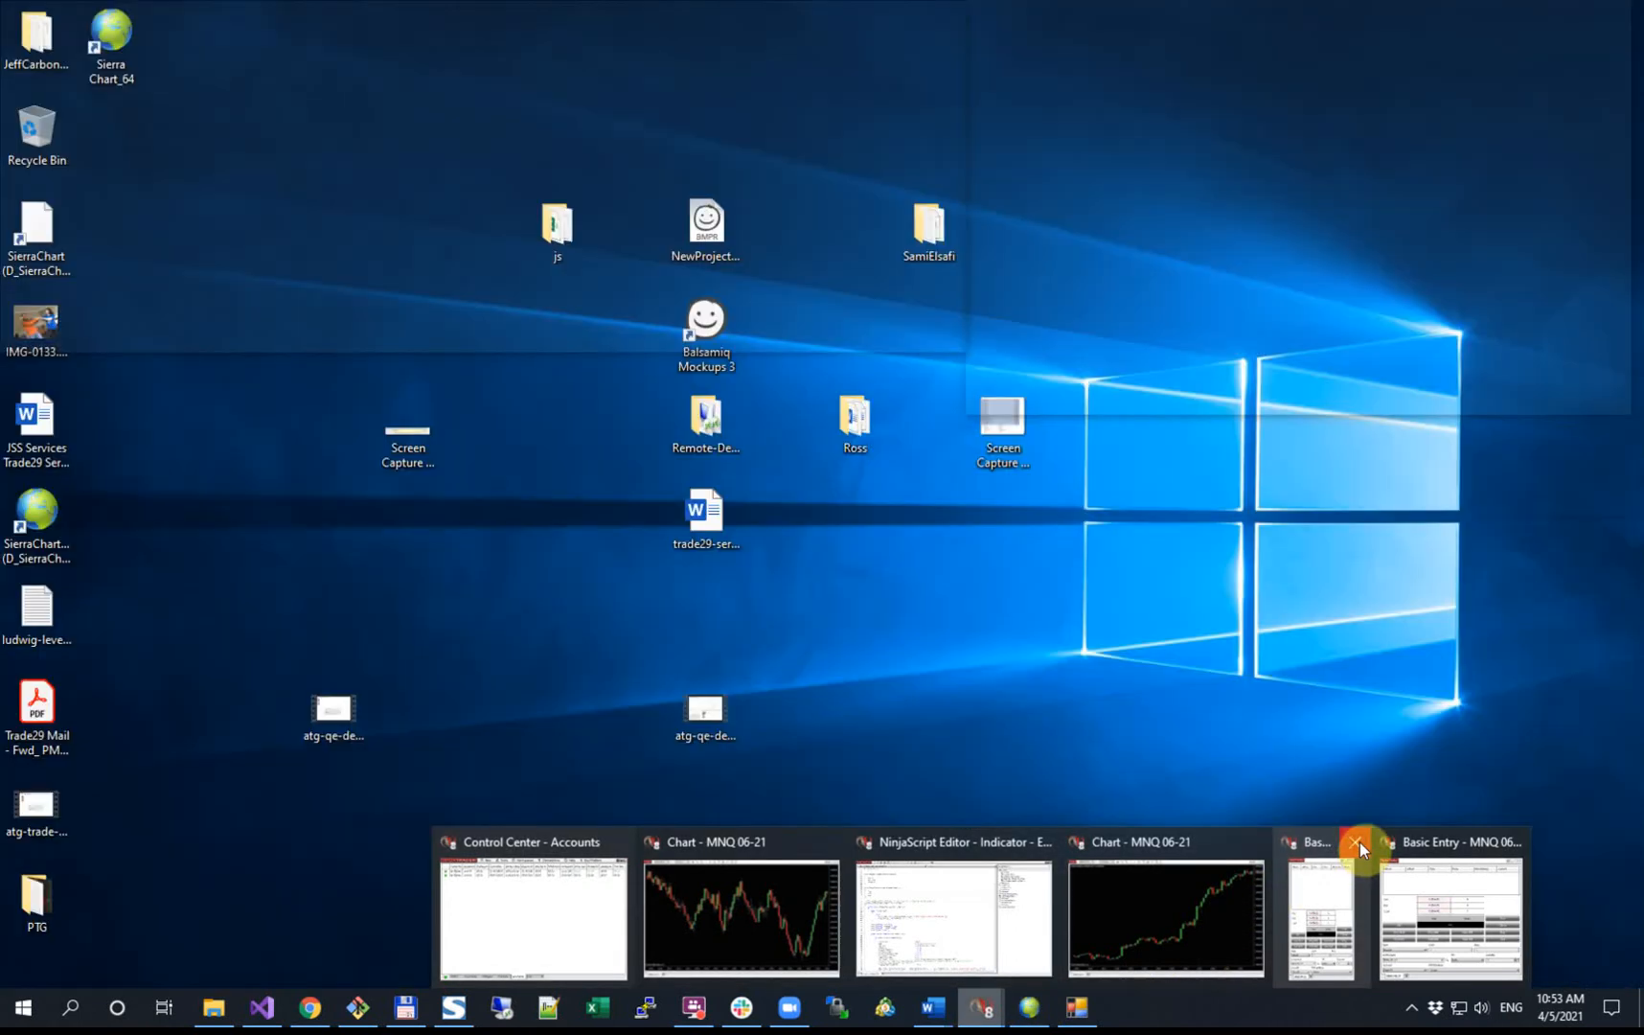
click(1359, 843)
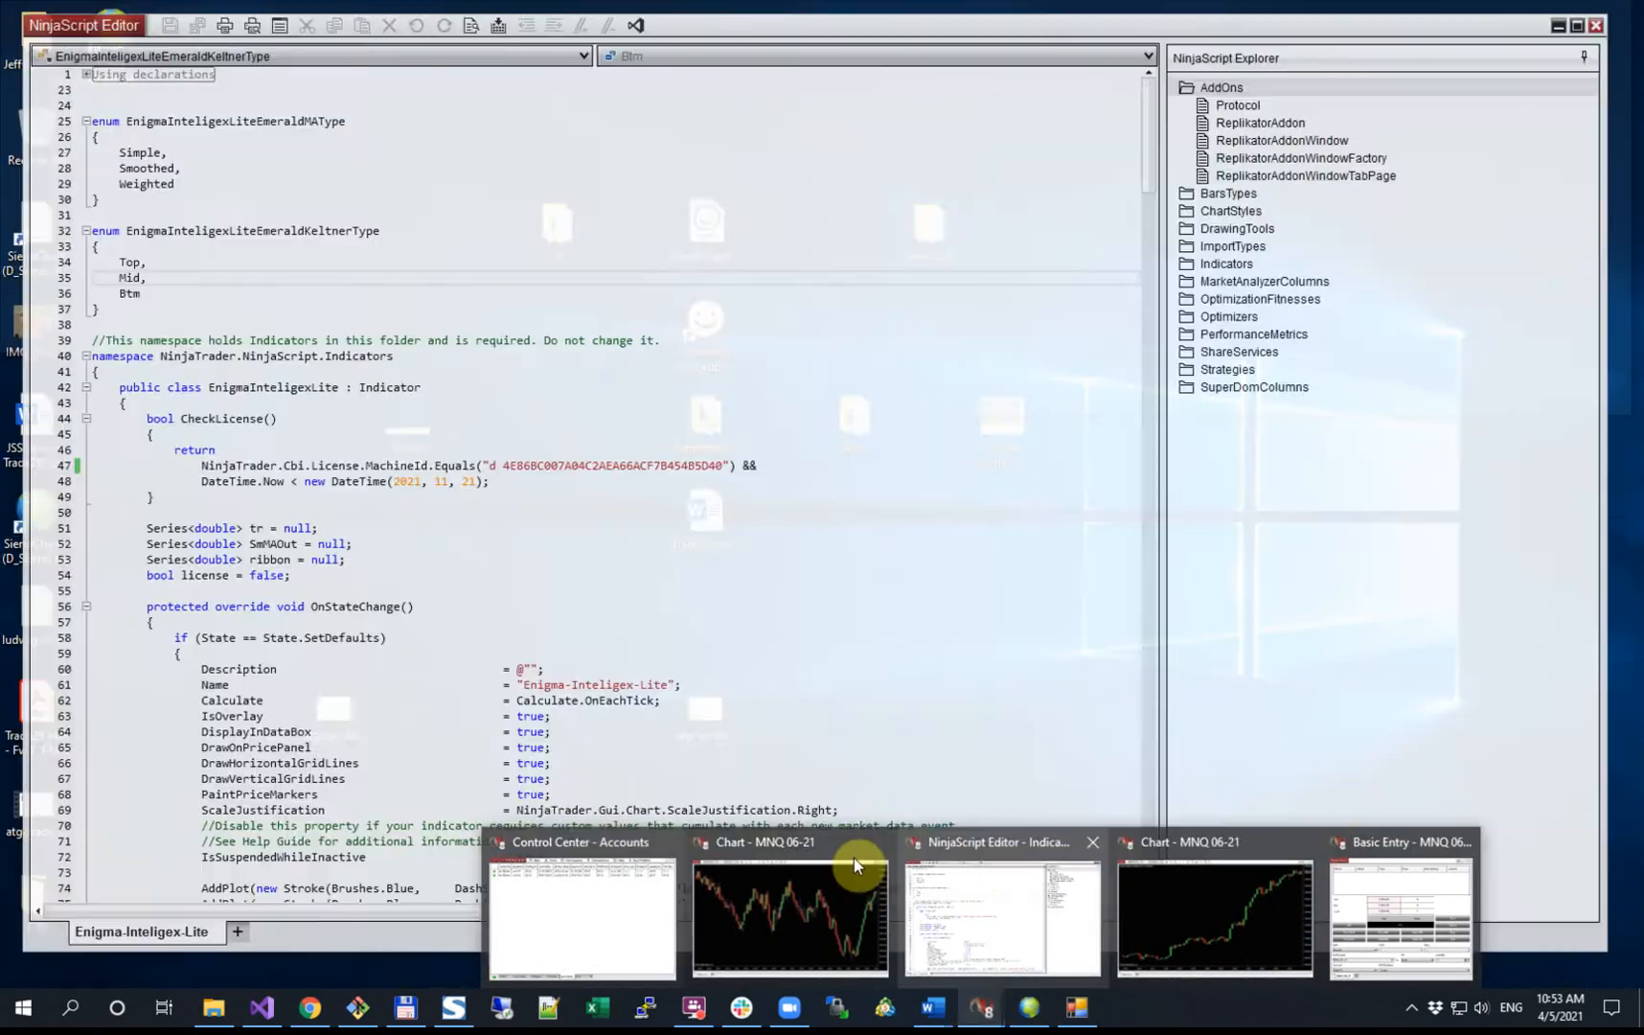
click(588, 853)
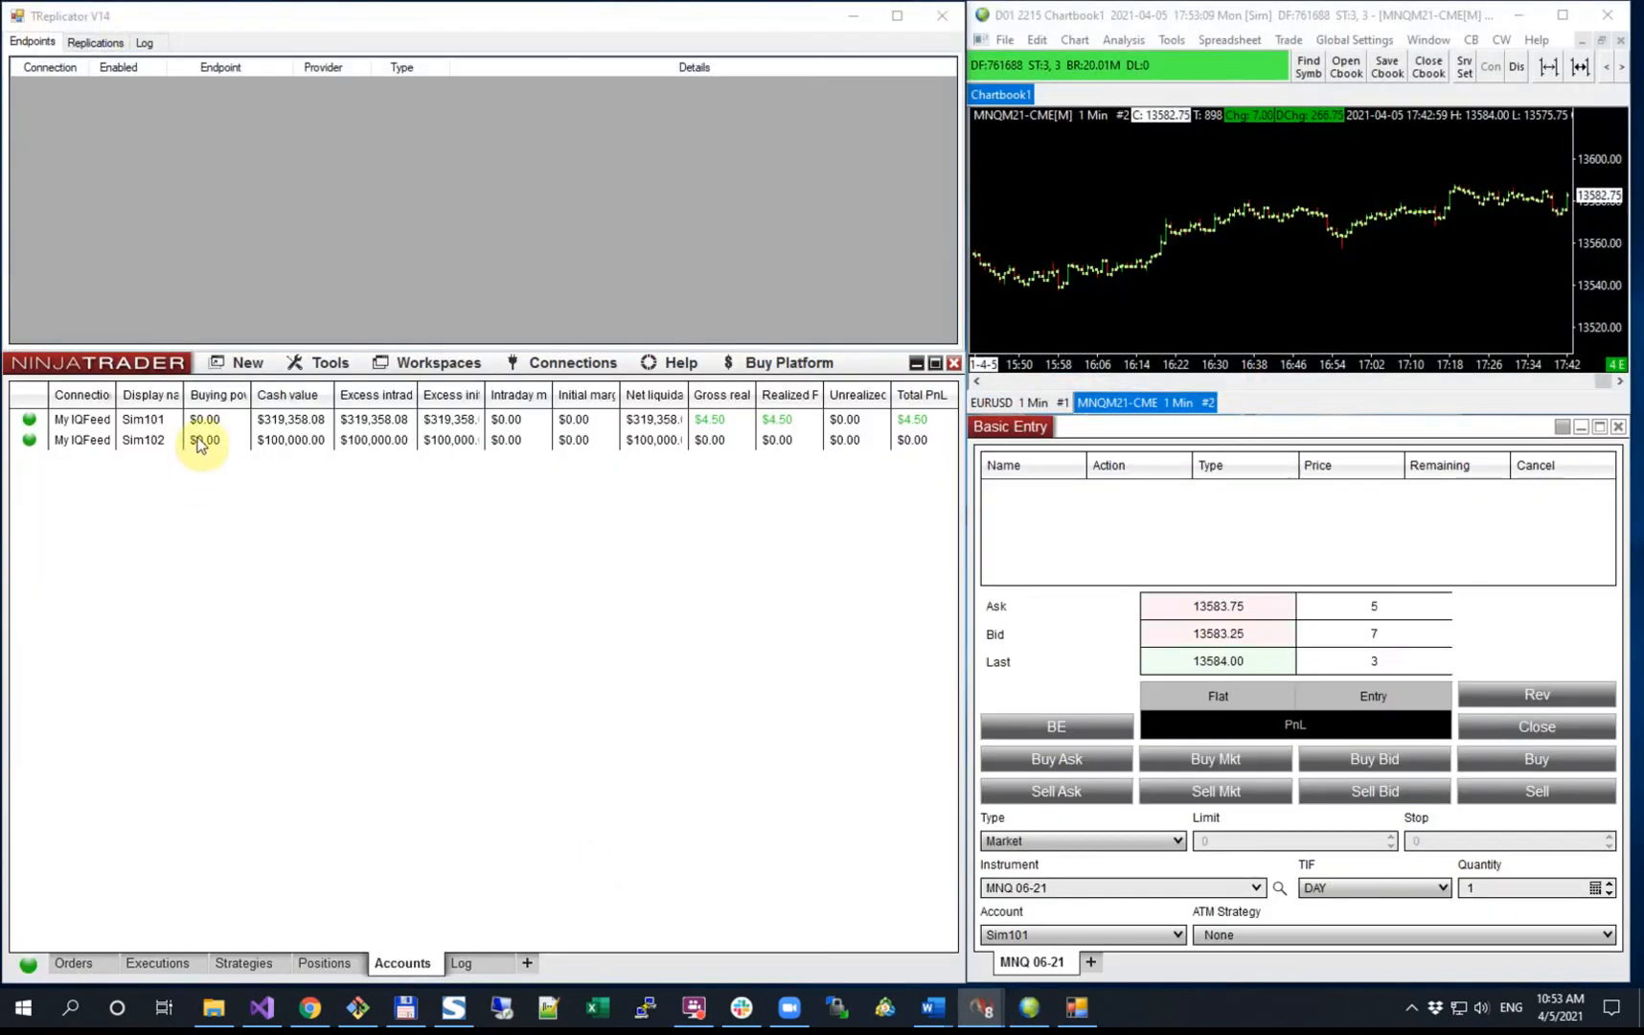
Step: Open the Replikator add-on window in NinjaTrader and place it below the account list
click(245, 362)
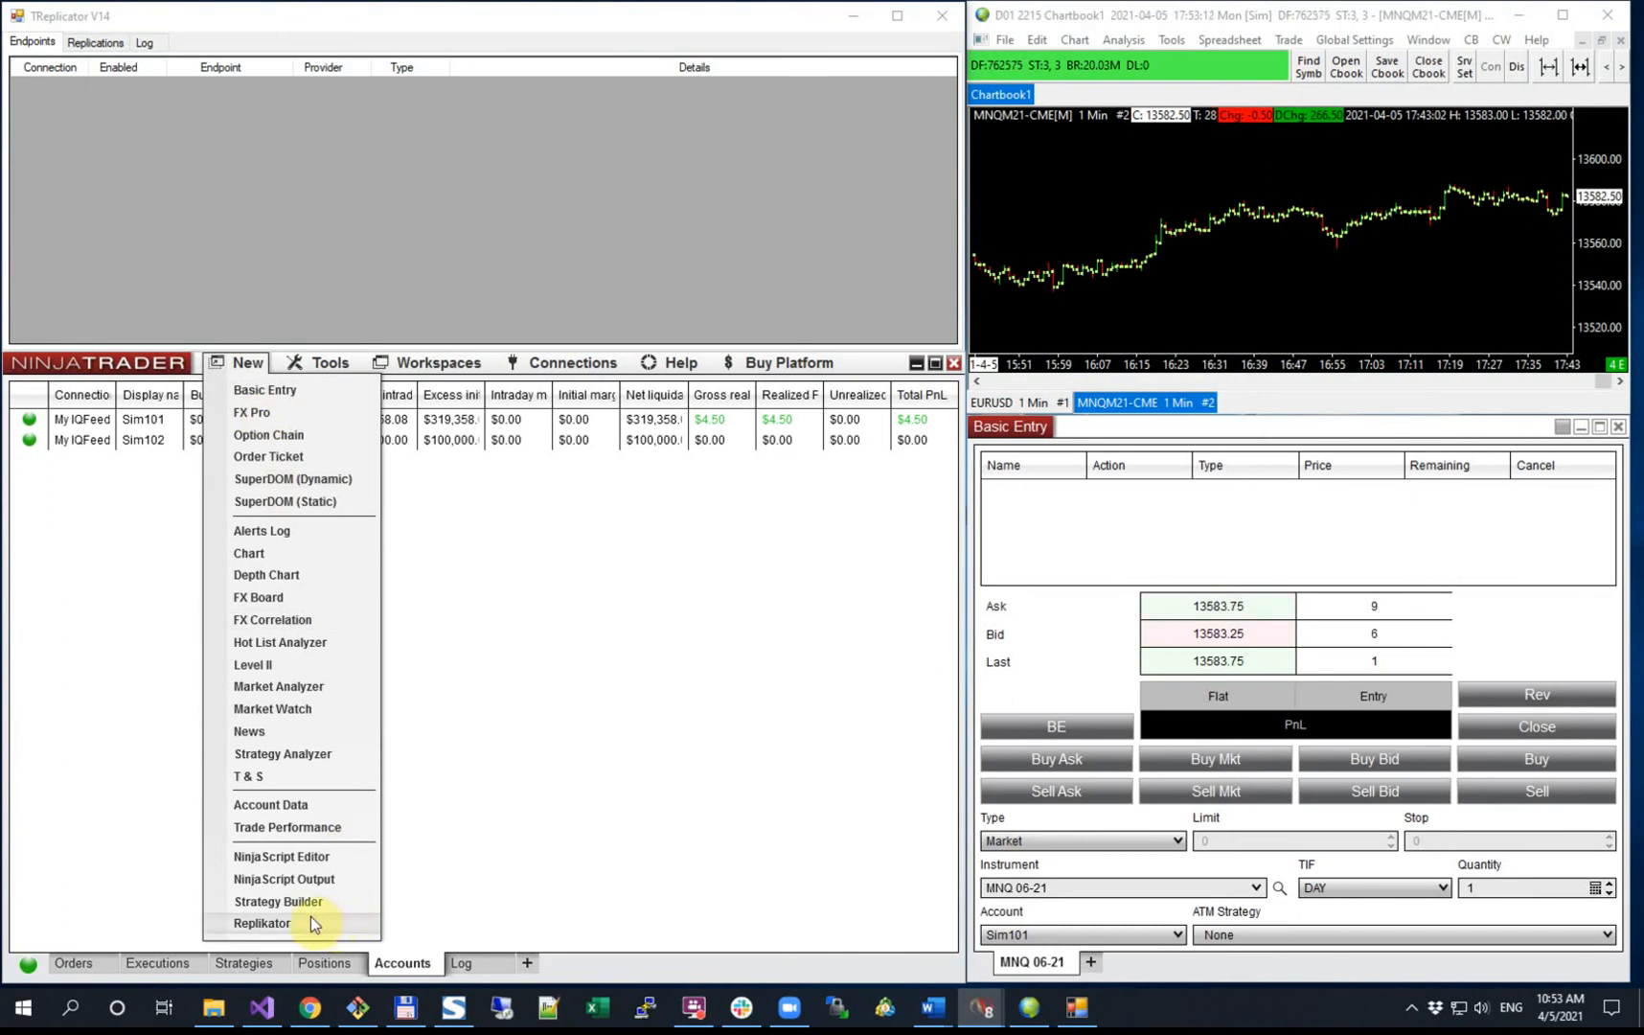
click(260, 925)
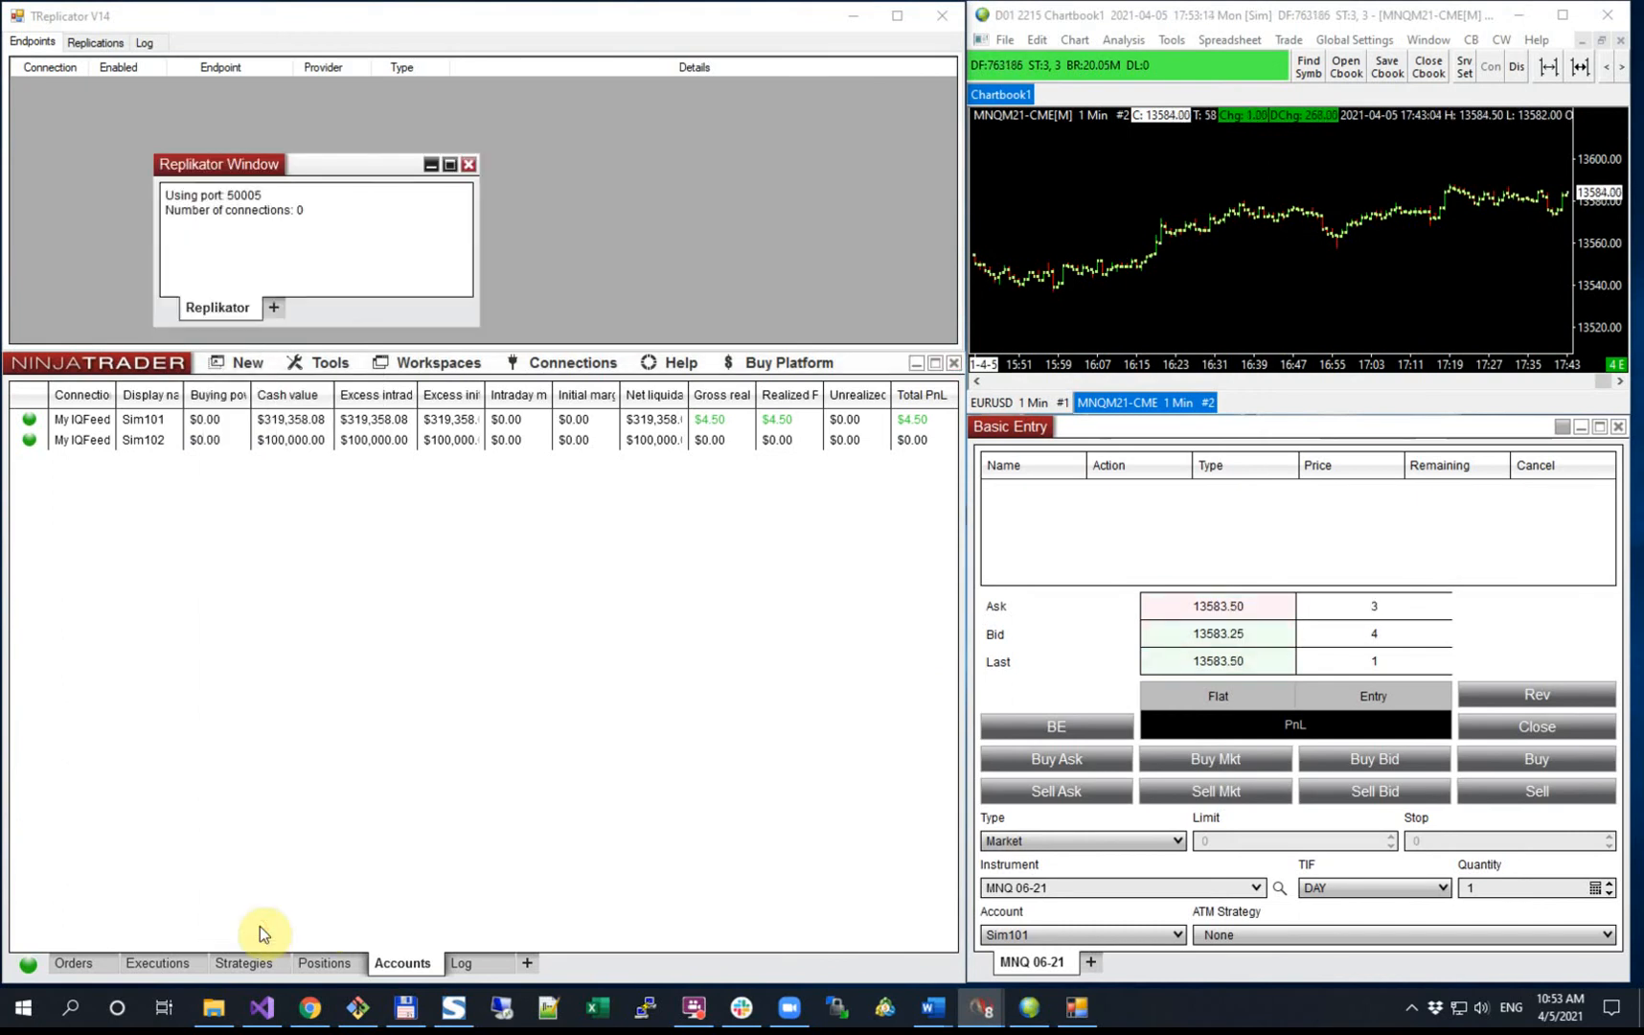
drag(370, 162, 266, 477)
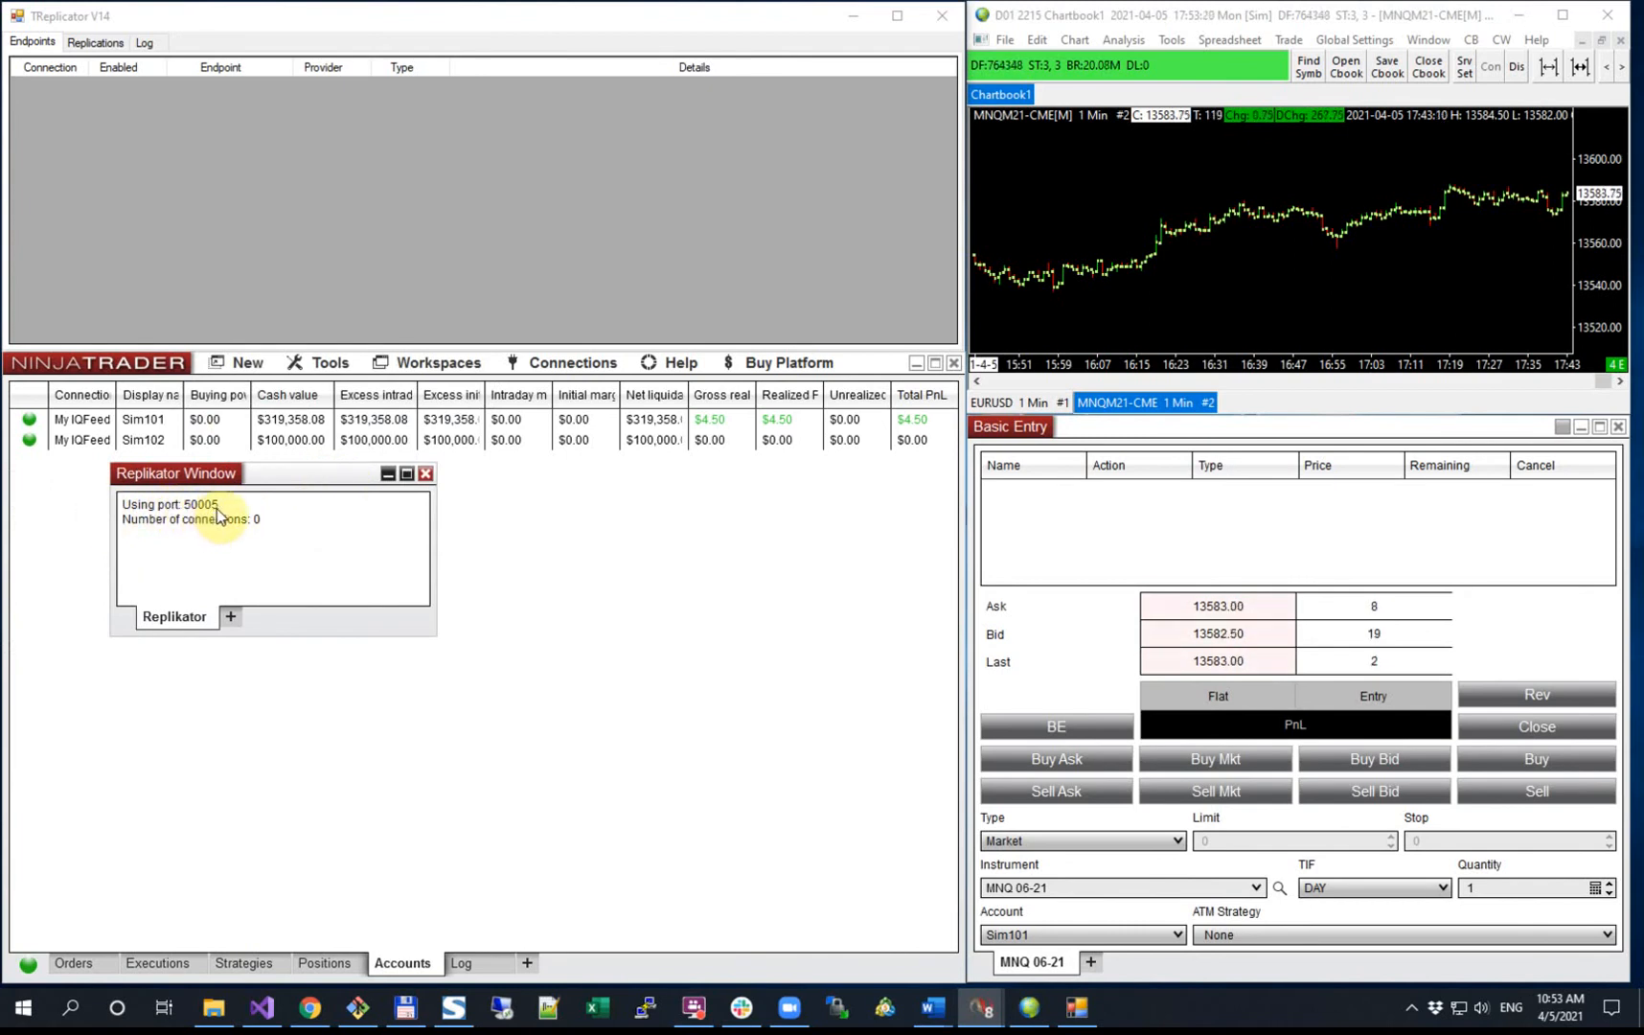
Step: Create a new endpoint in TReplicator and name it "NT8 Source Sim101"
click(166, 174)
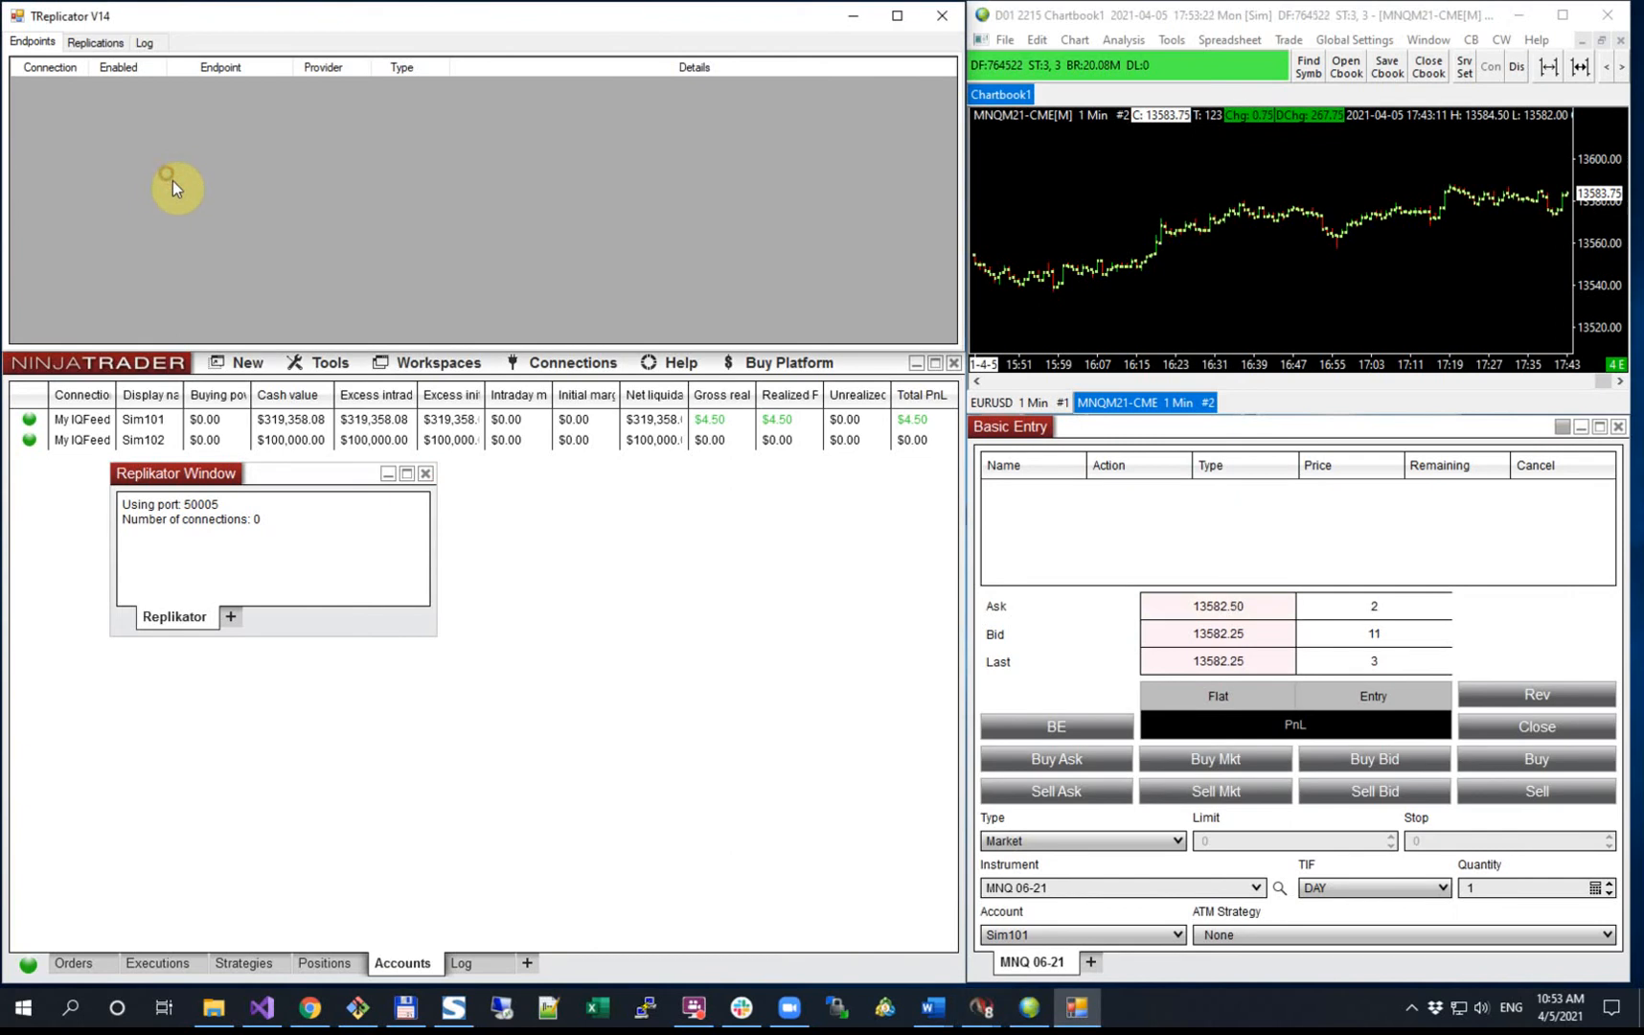
right_click(116, 112)
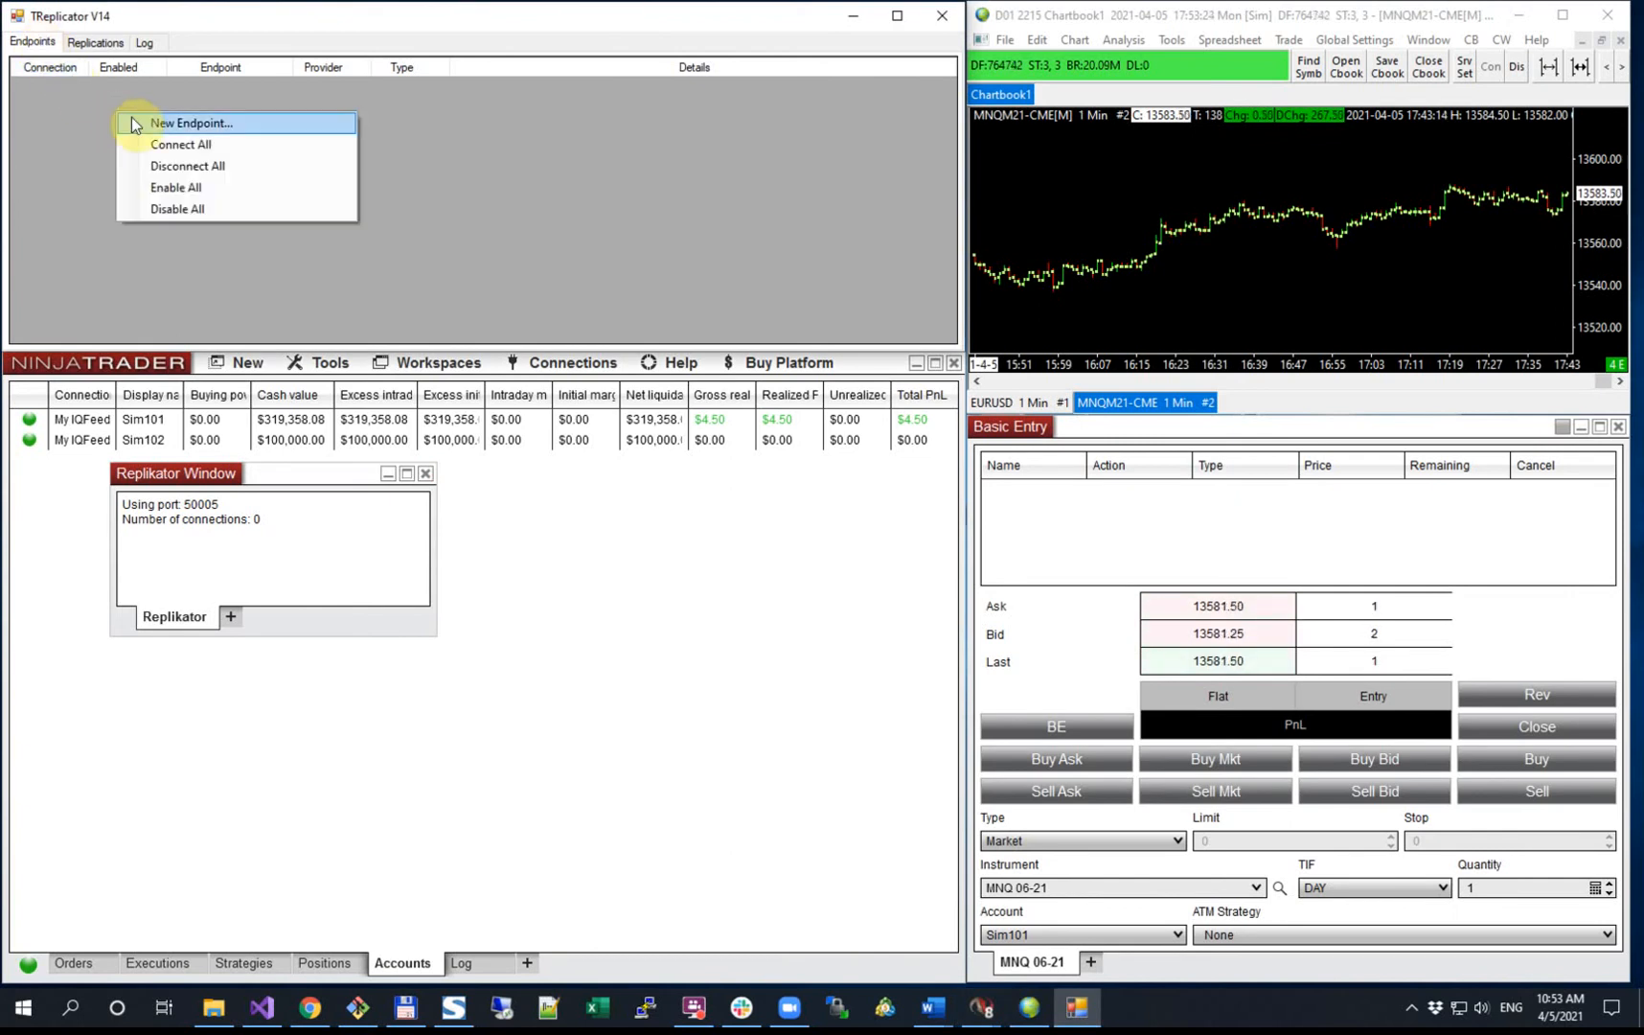
click(133, 121)
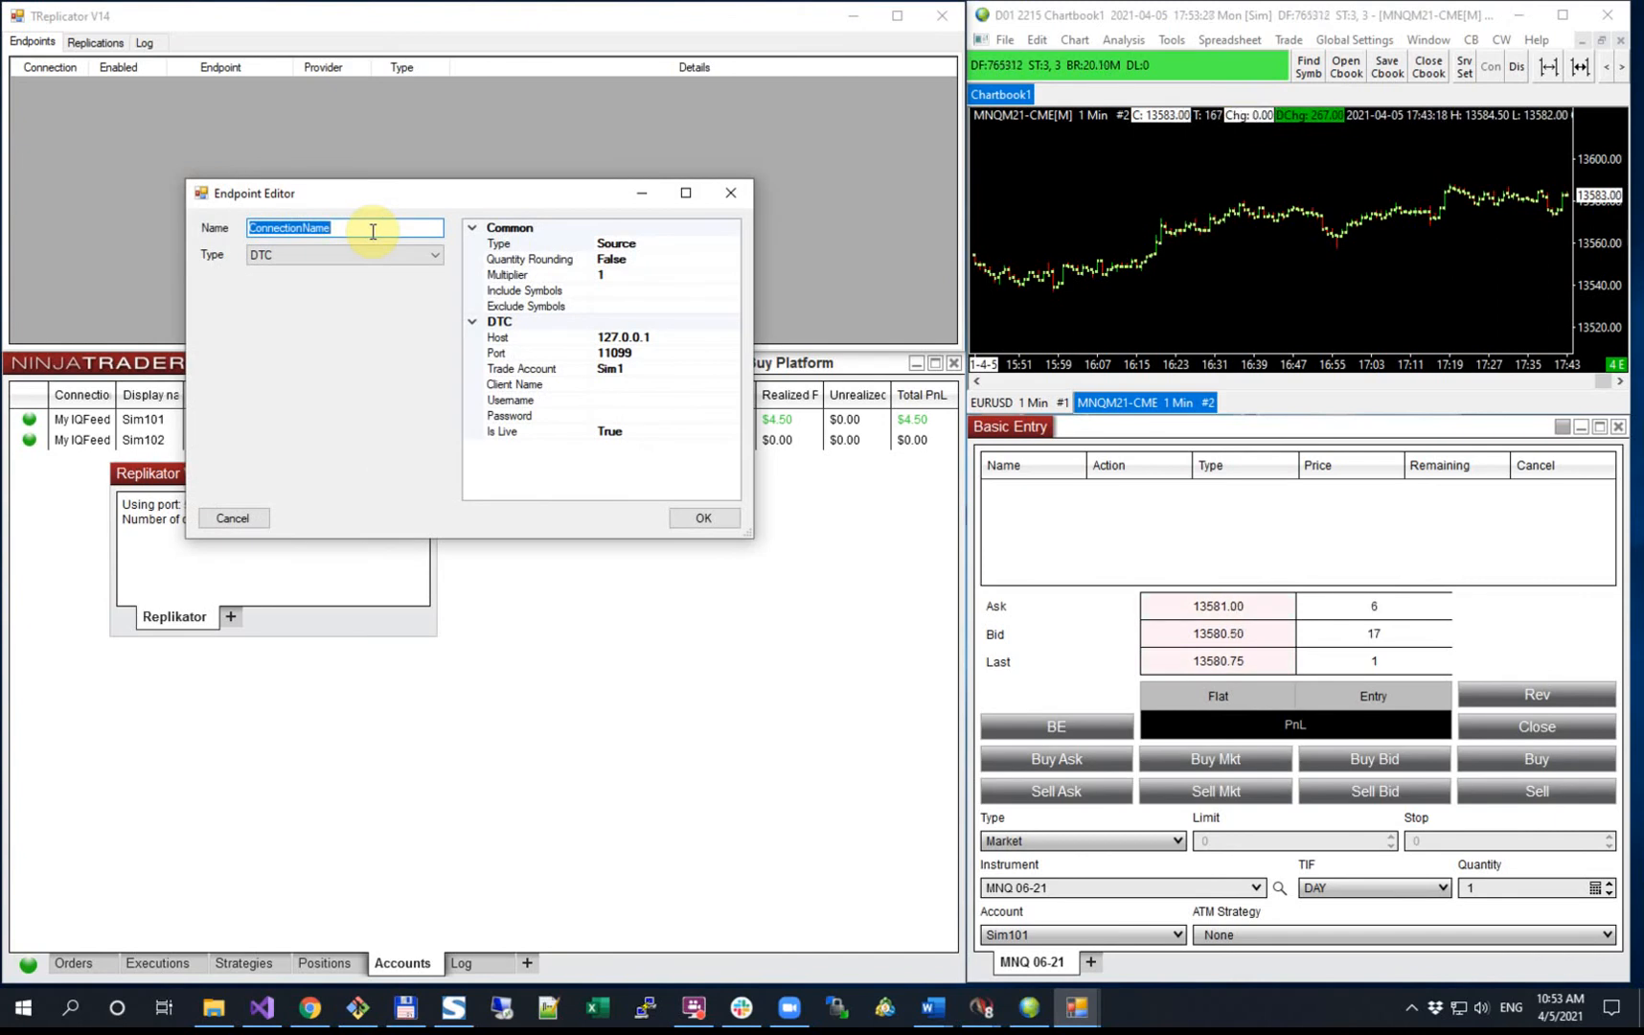
text(NT)
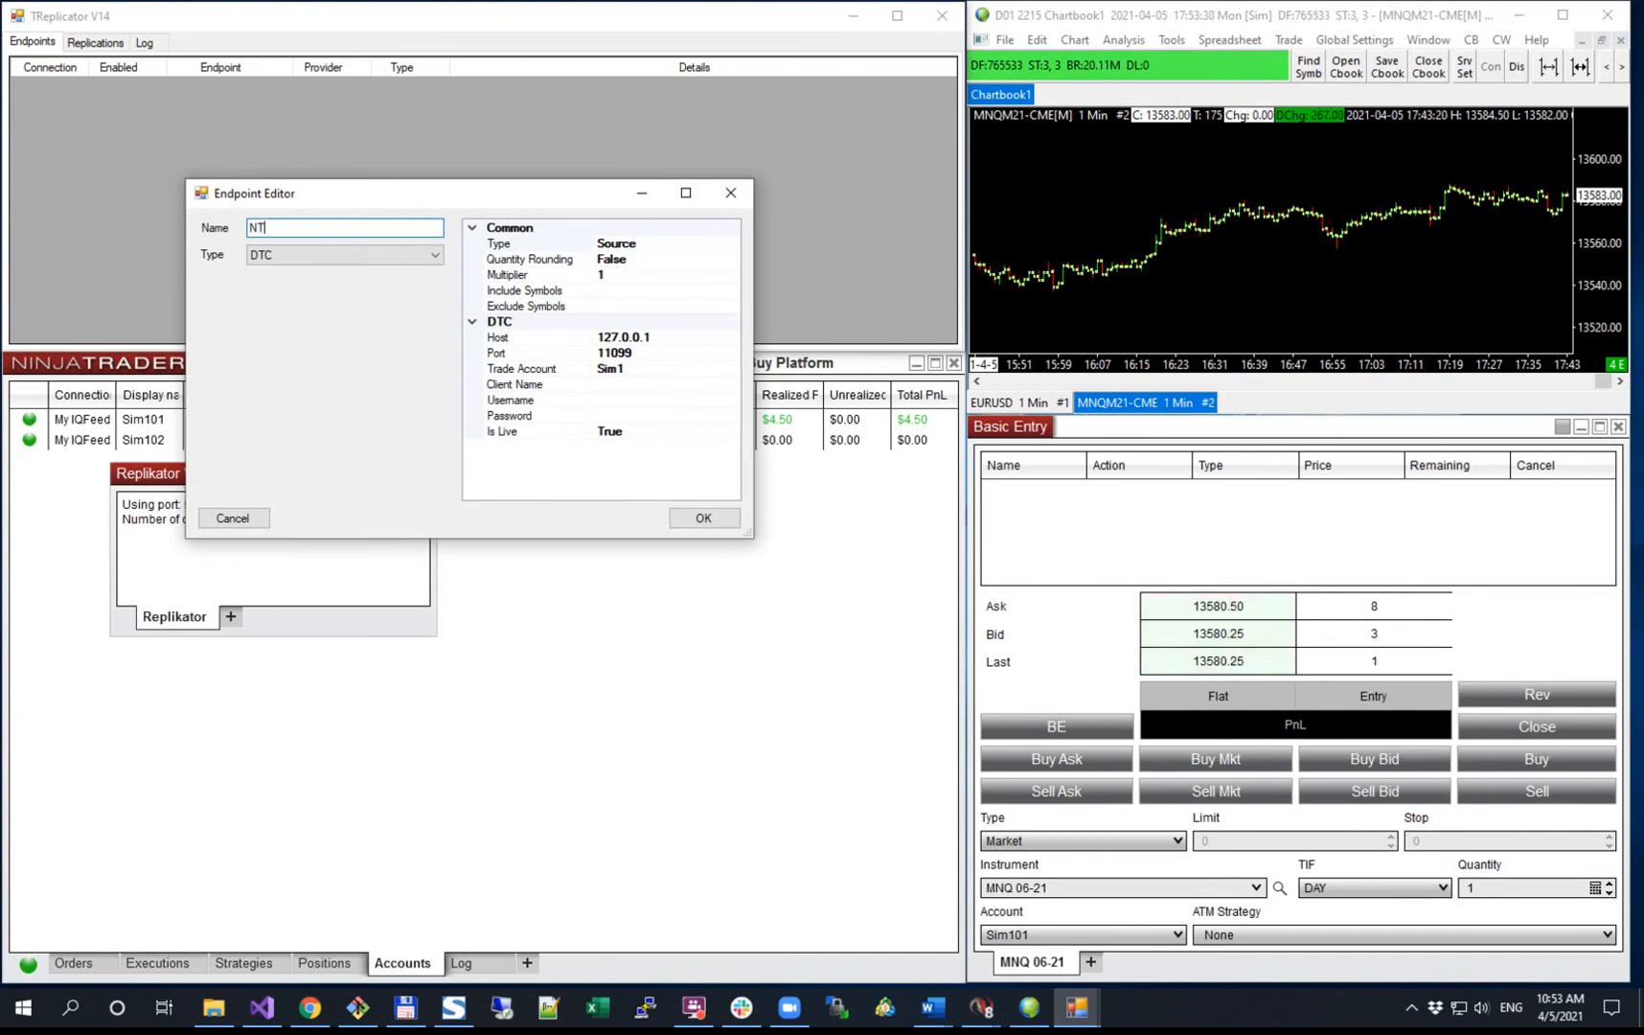
text(8 Source )
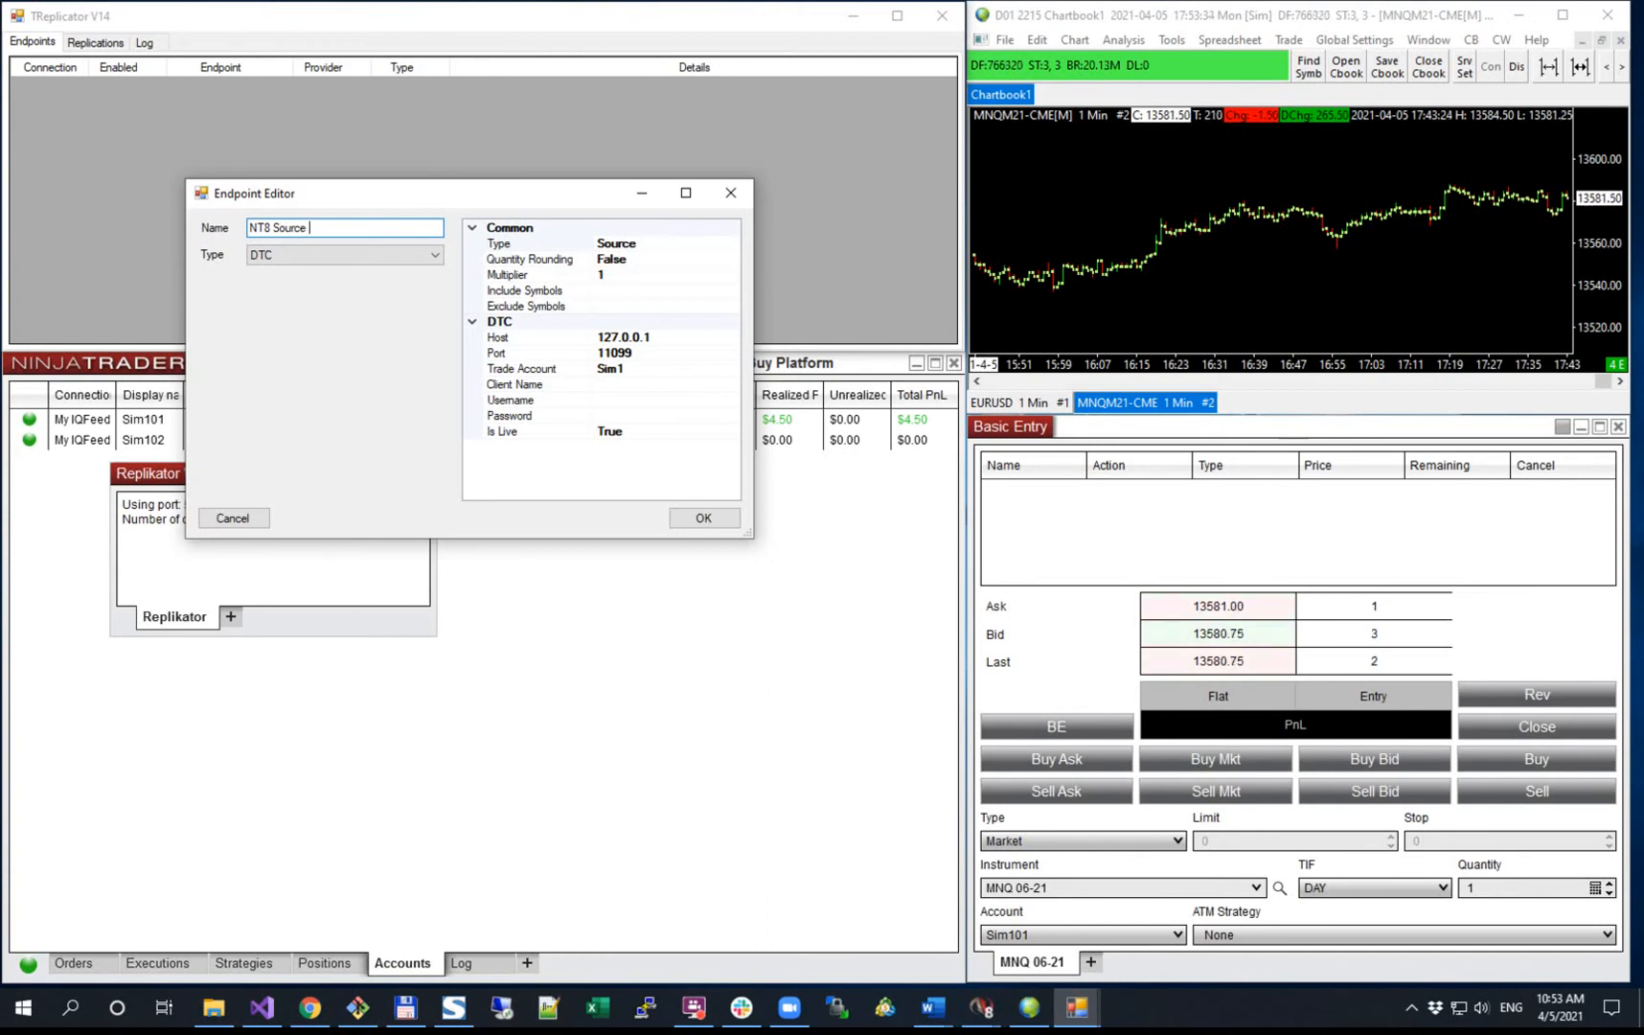
text(Sim)
key(BackSpace)
text(101)
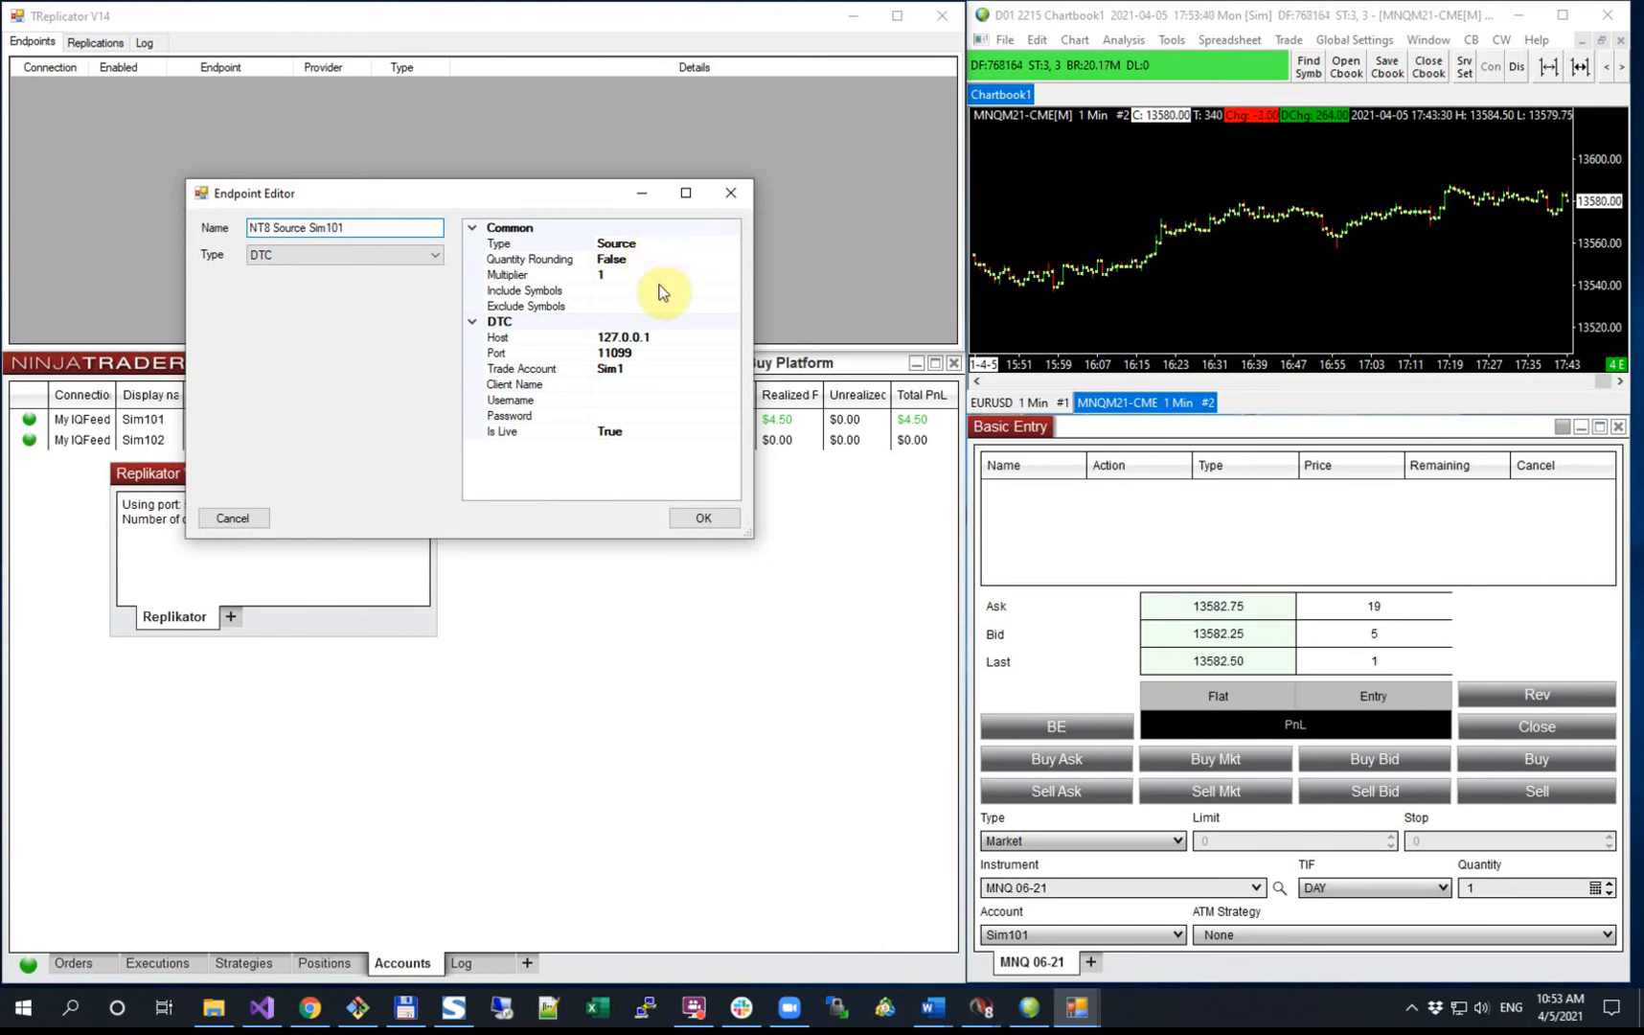
Step: Set the new endpoint's DTC port to 50005
click(638, 354)
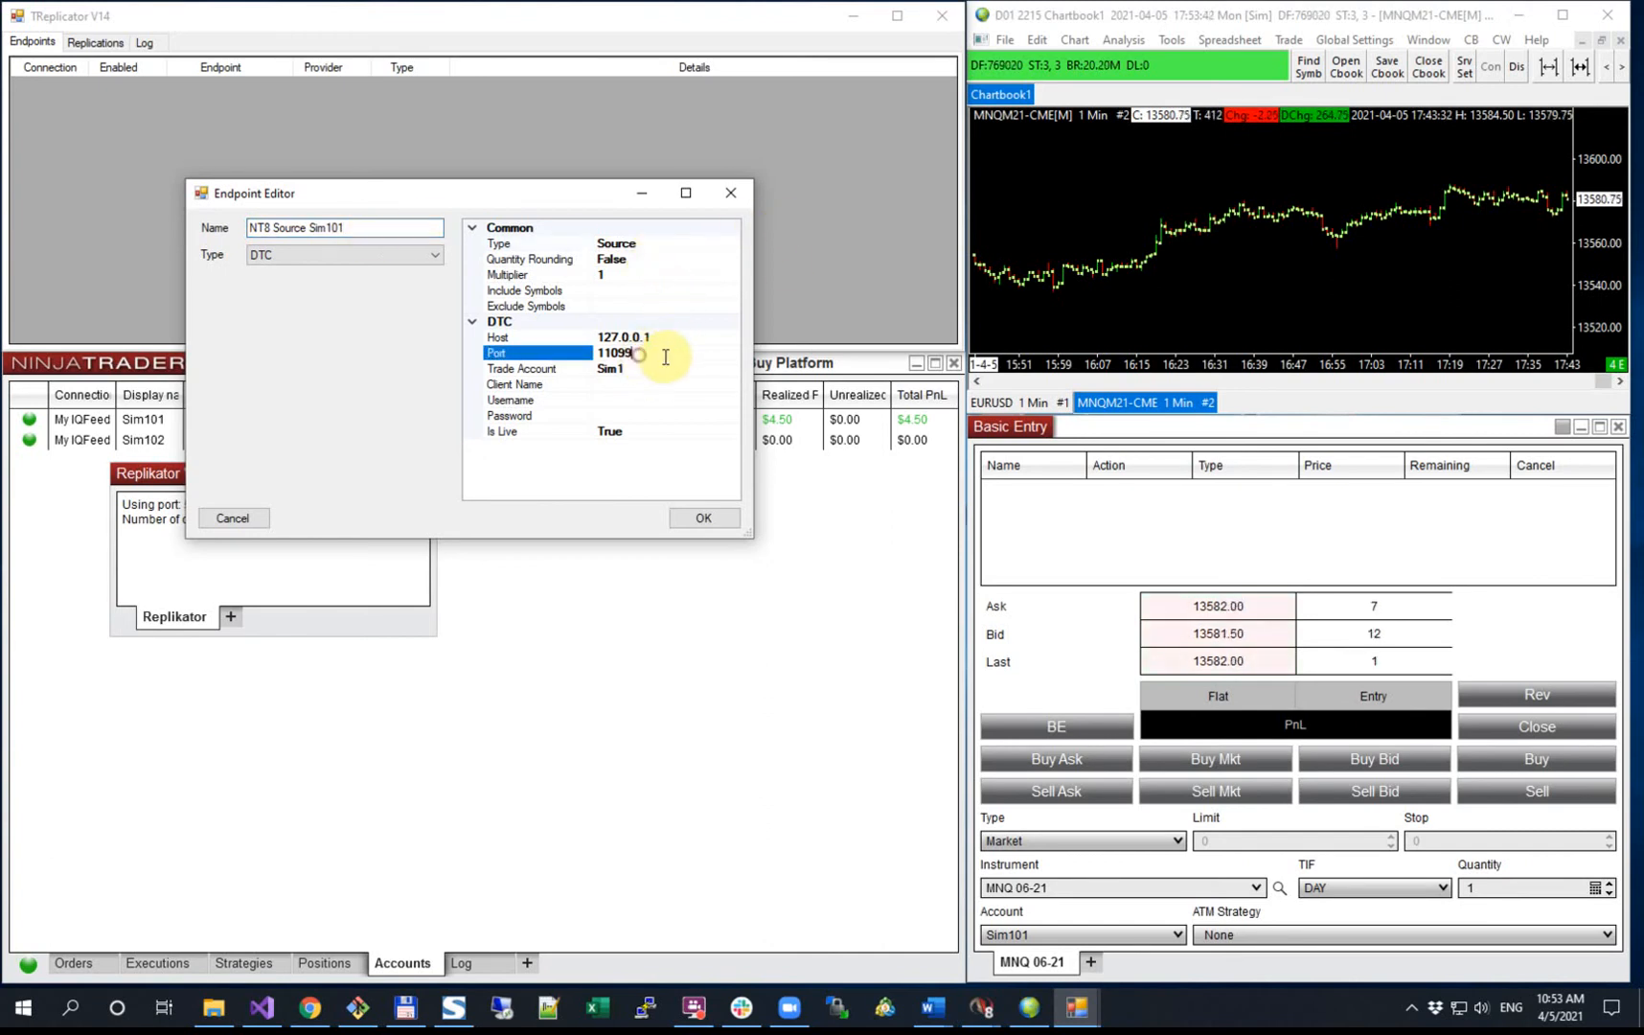
click(697, 351)
double_click(639, 353)
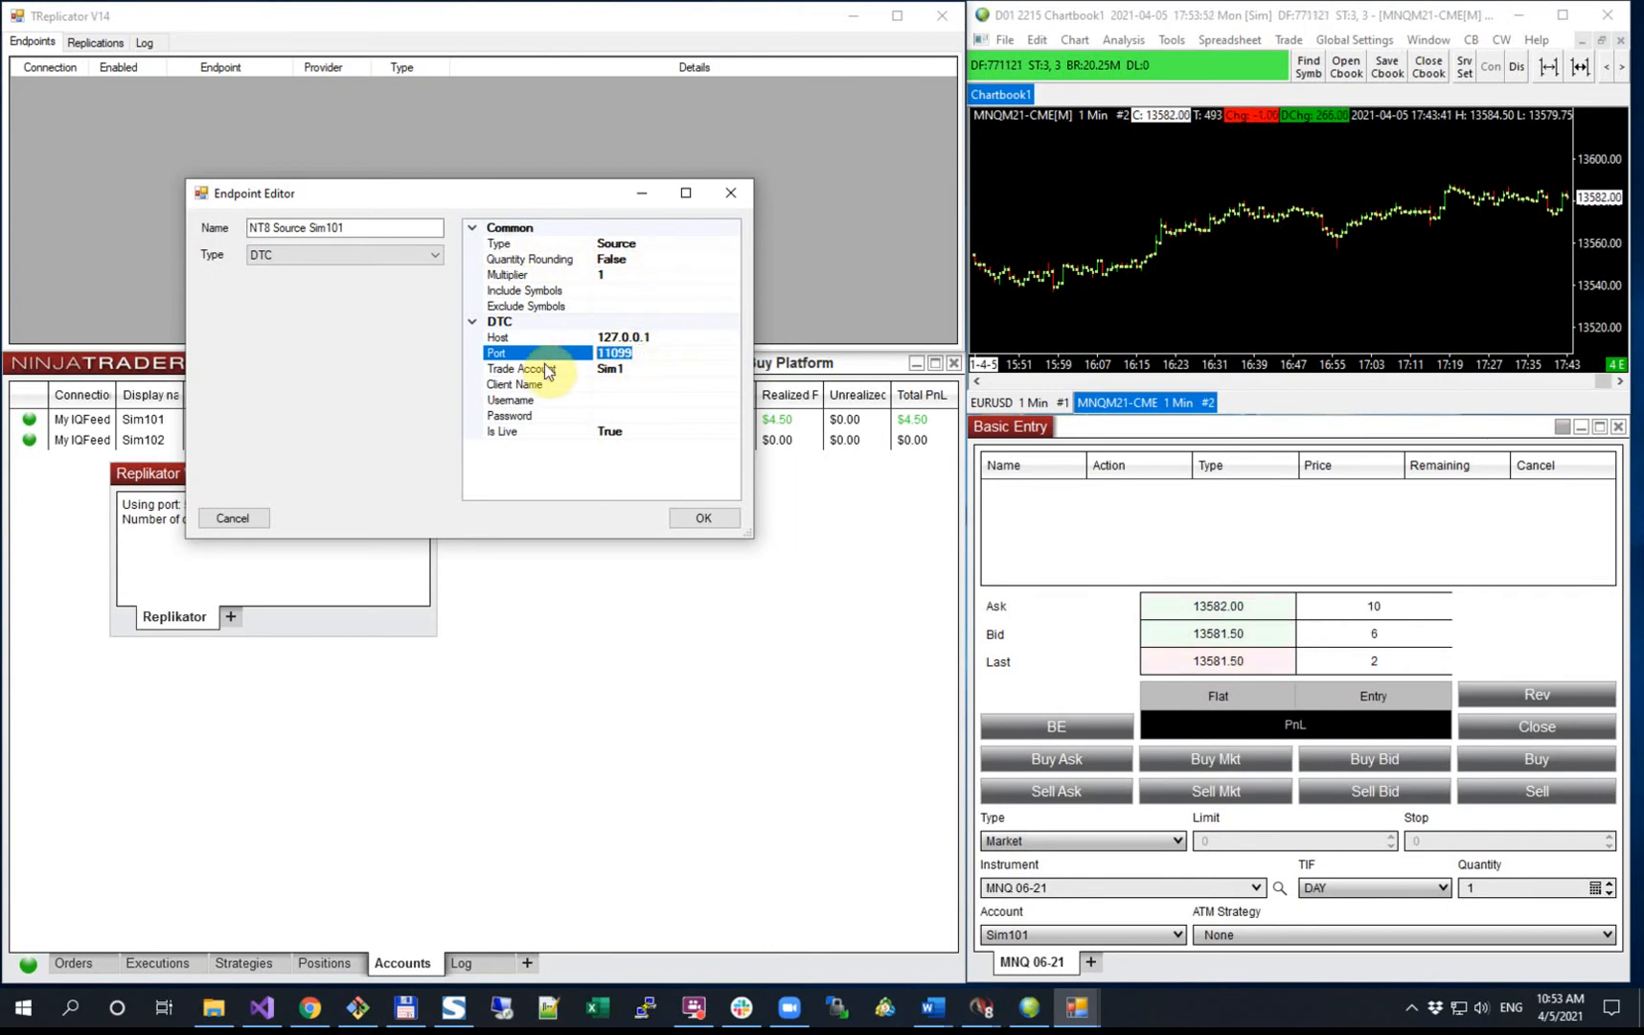
text(50005)
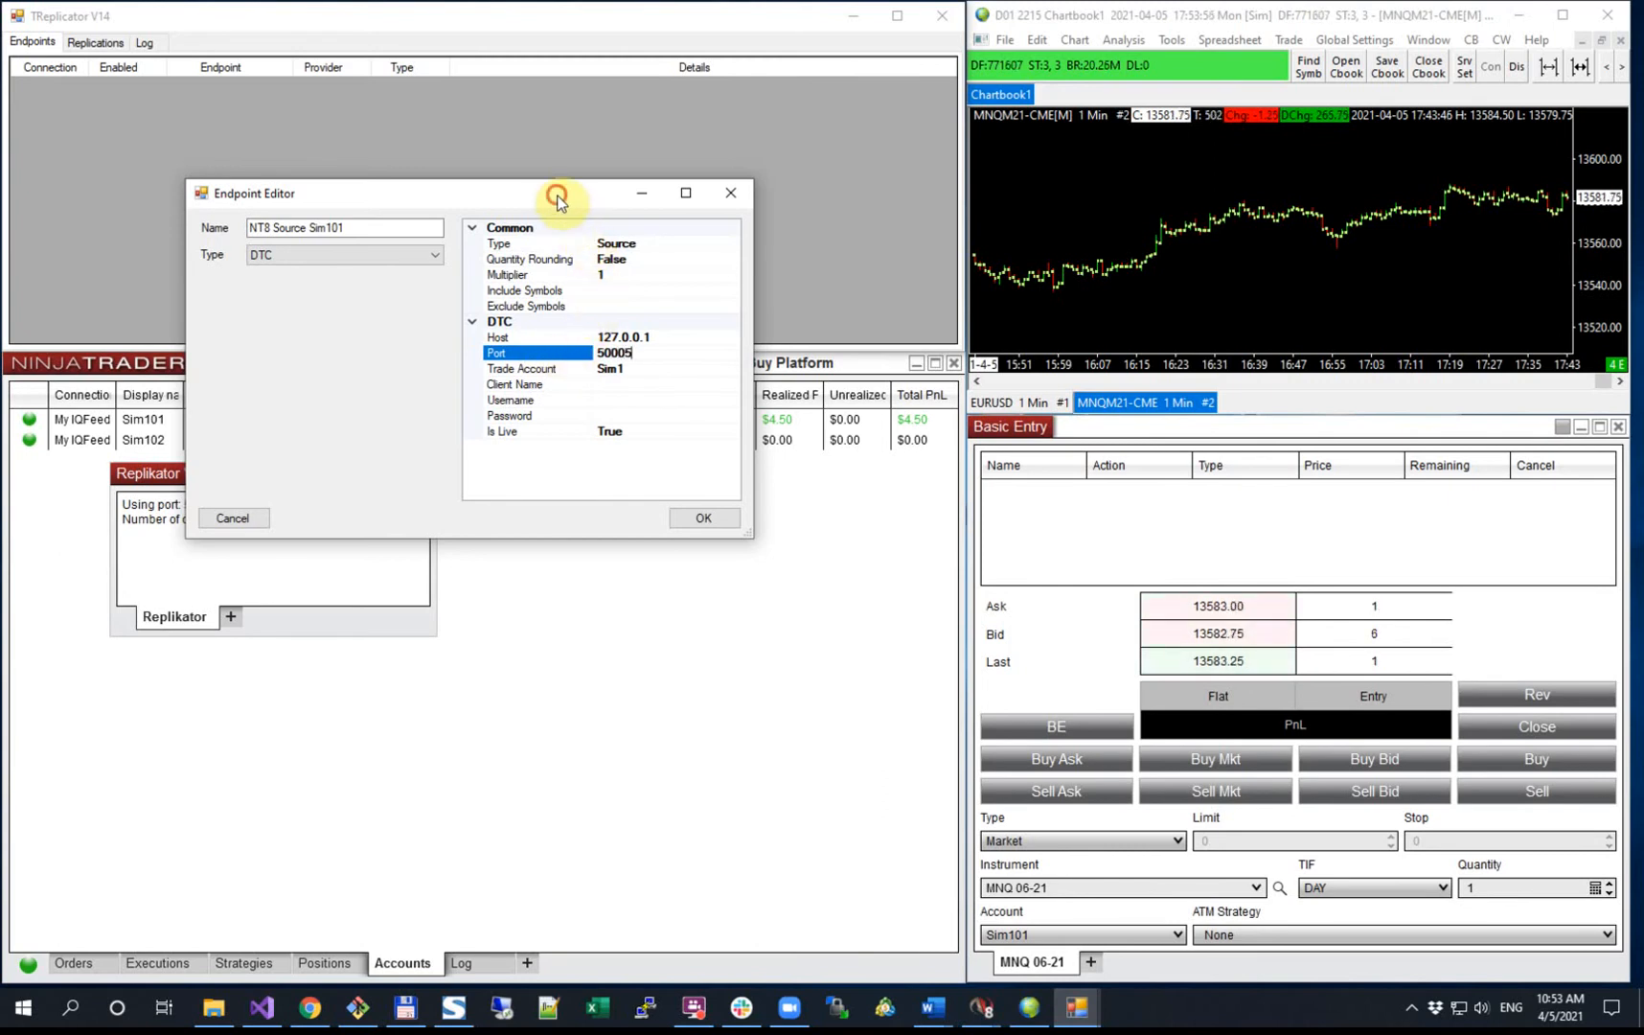
Step: Set the endpoint's trade account to Sim101 and save the endpoint
drag(557, 194, 738, 130)
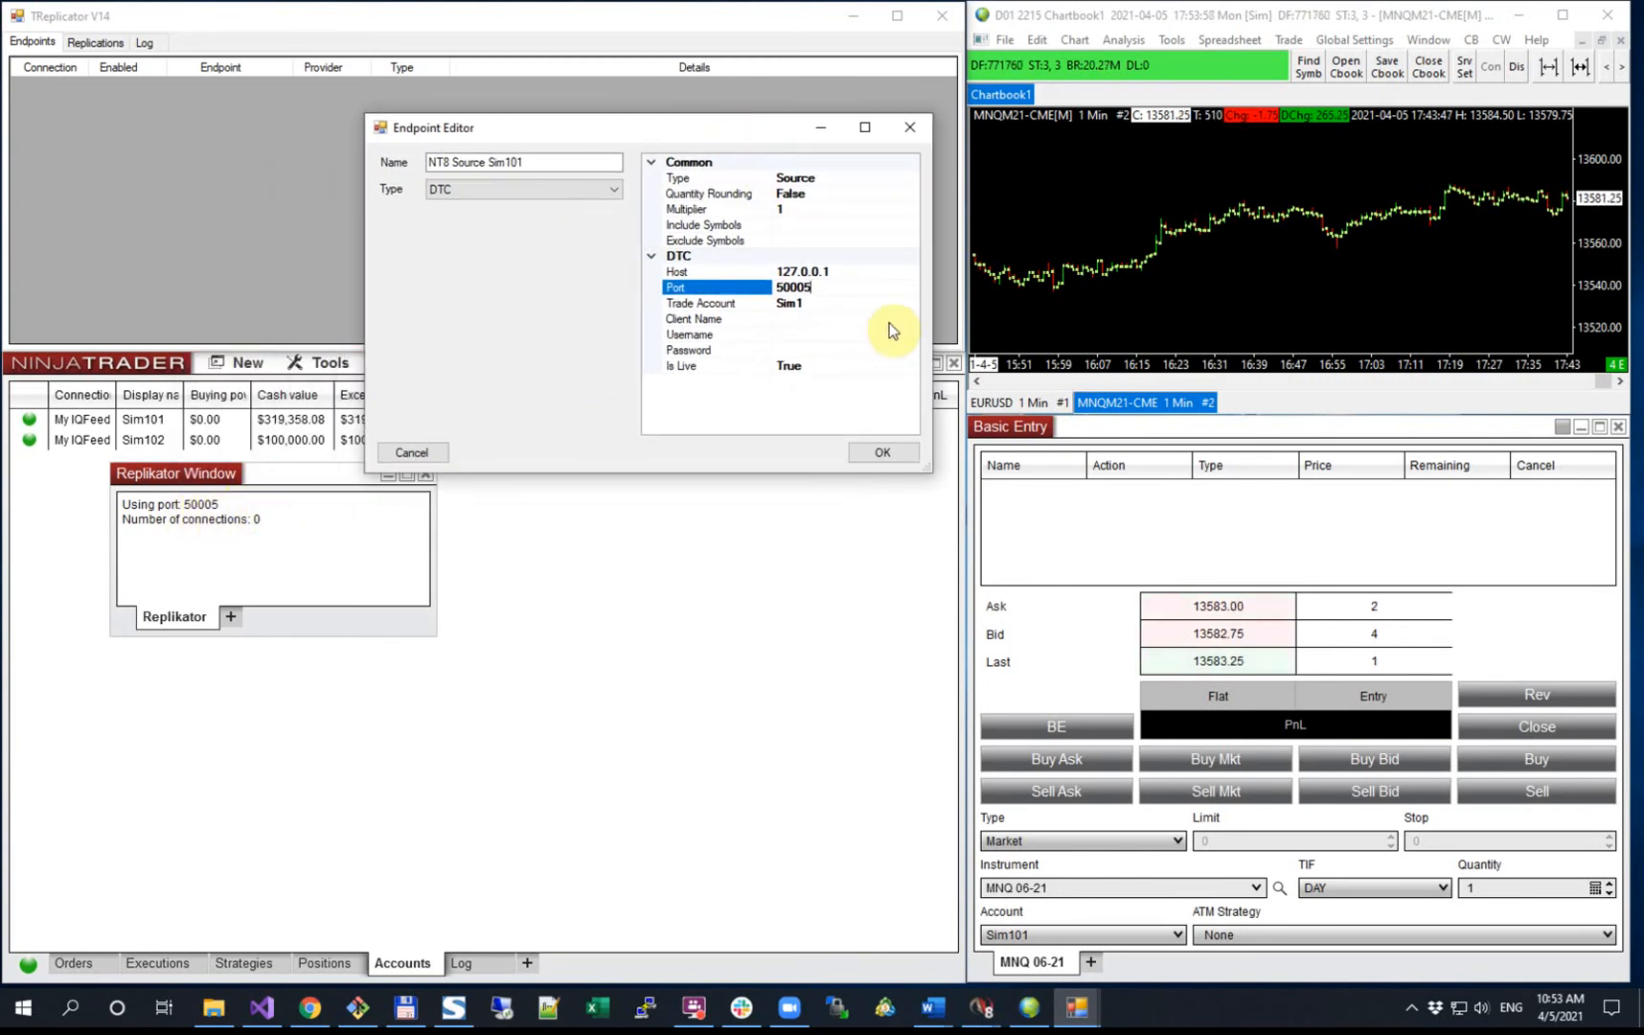
click(838, 305)
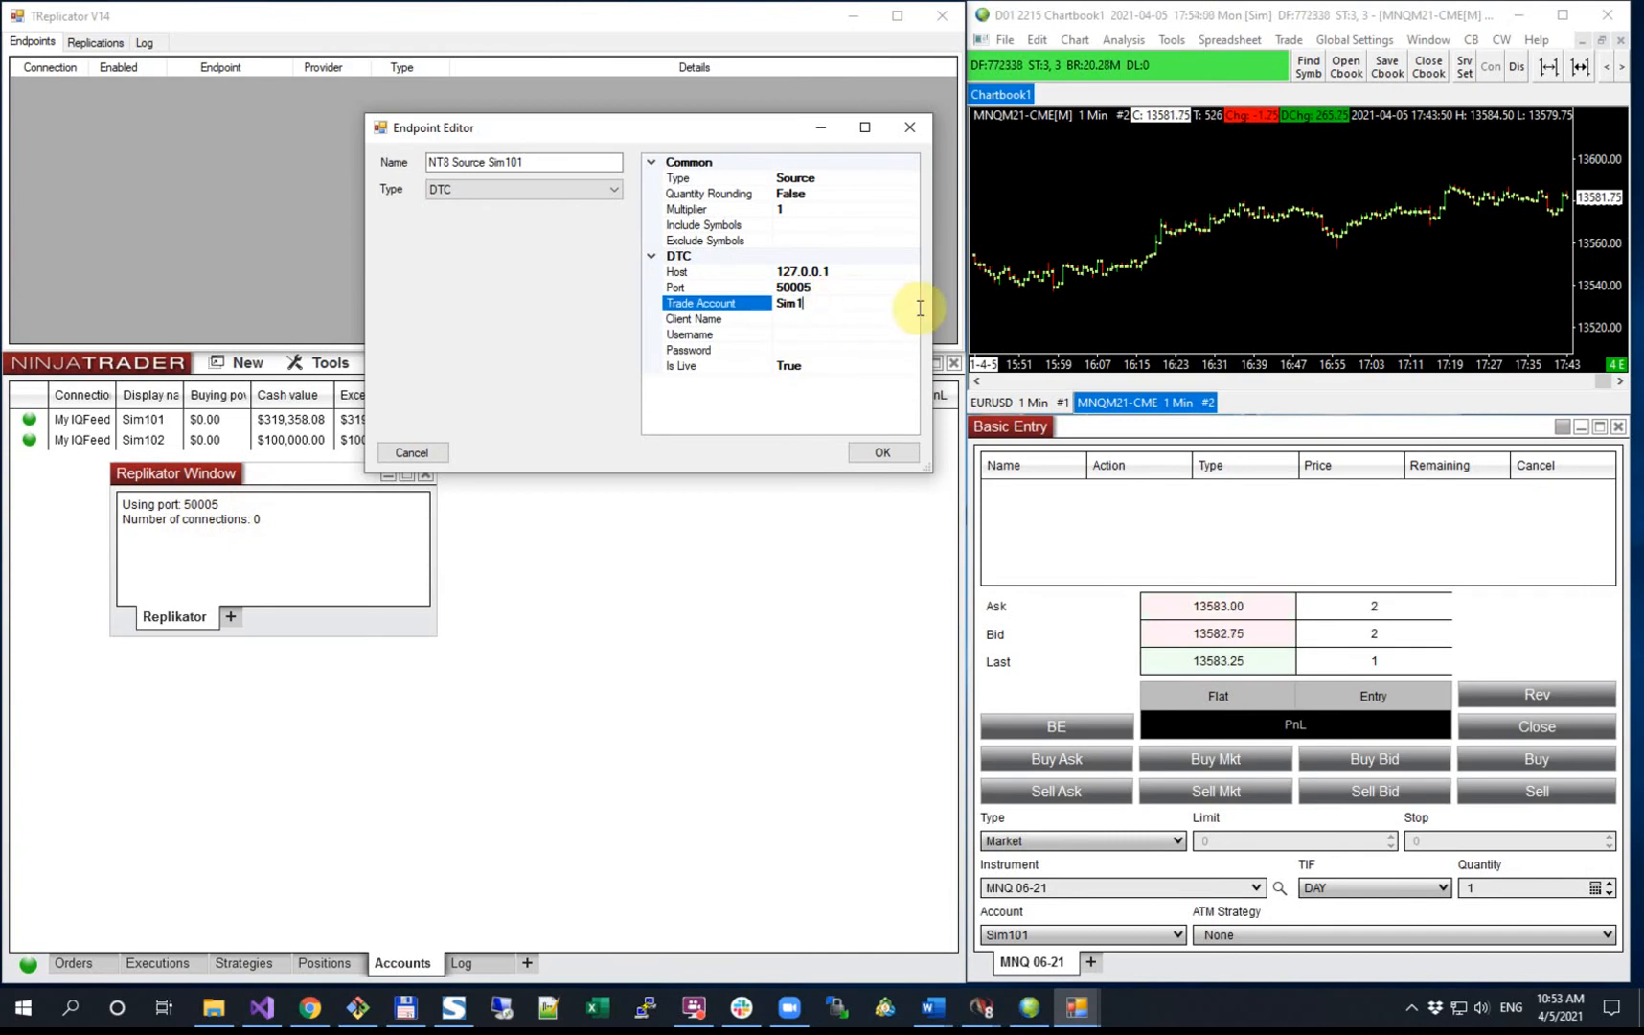
key(BackSpace)
text(Sim)
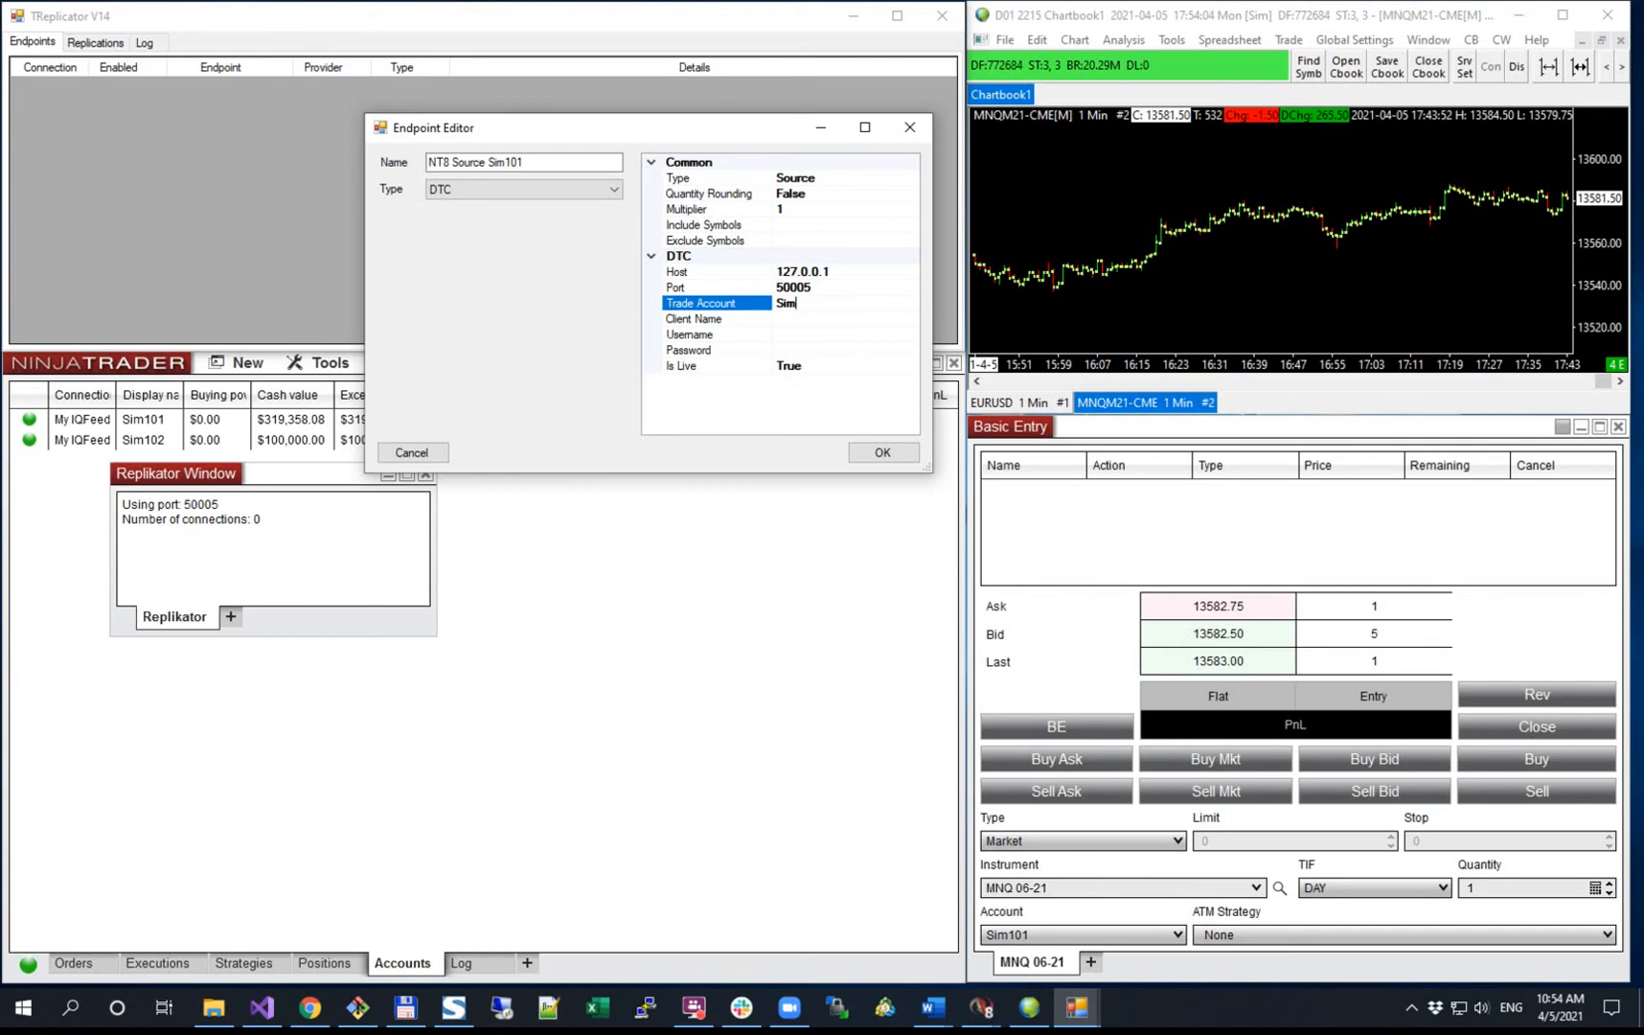
text(101)
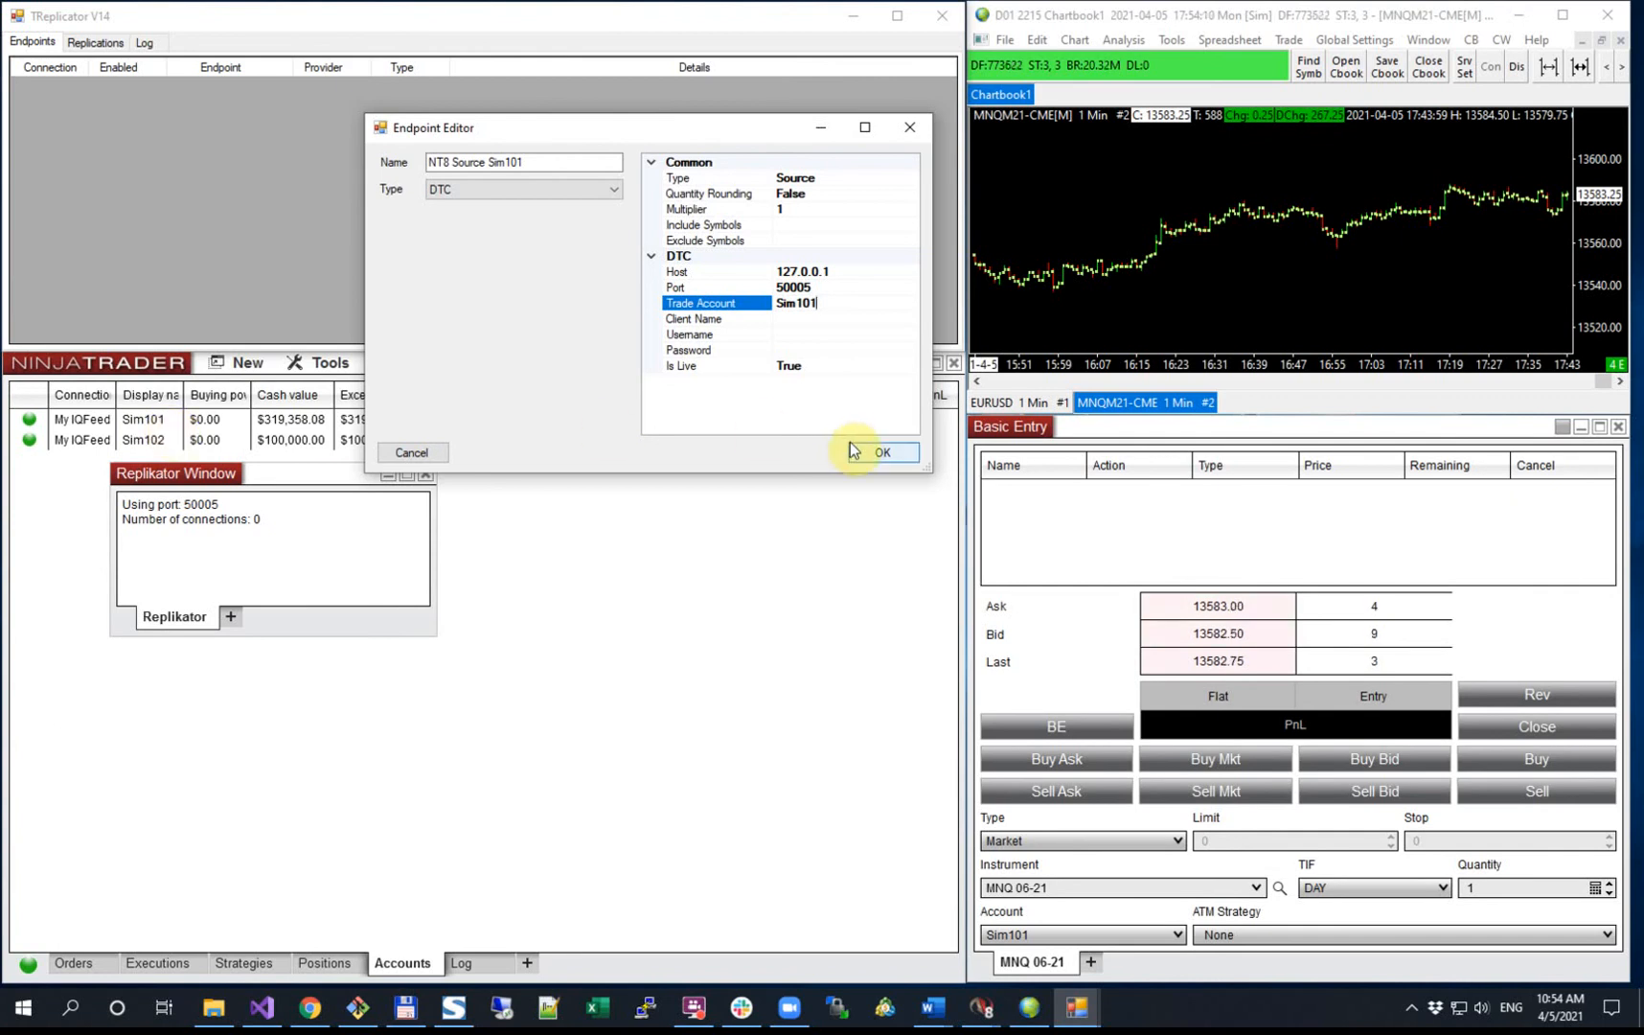
click(882, 456)
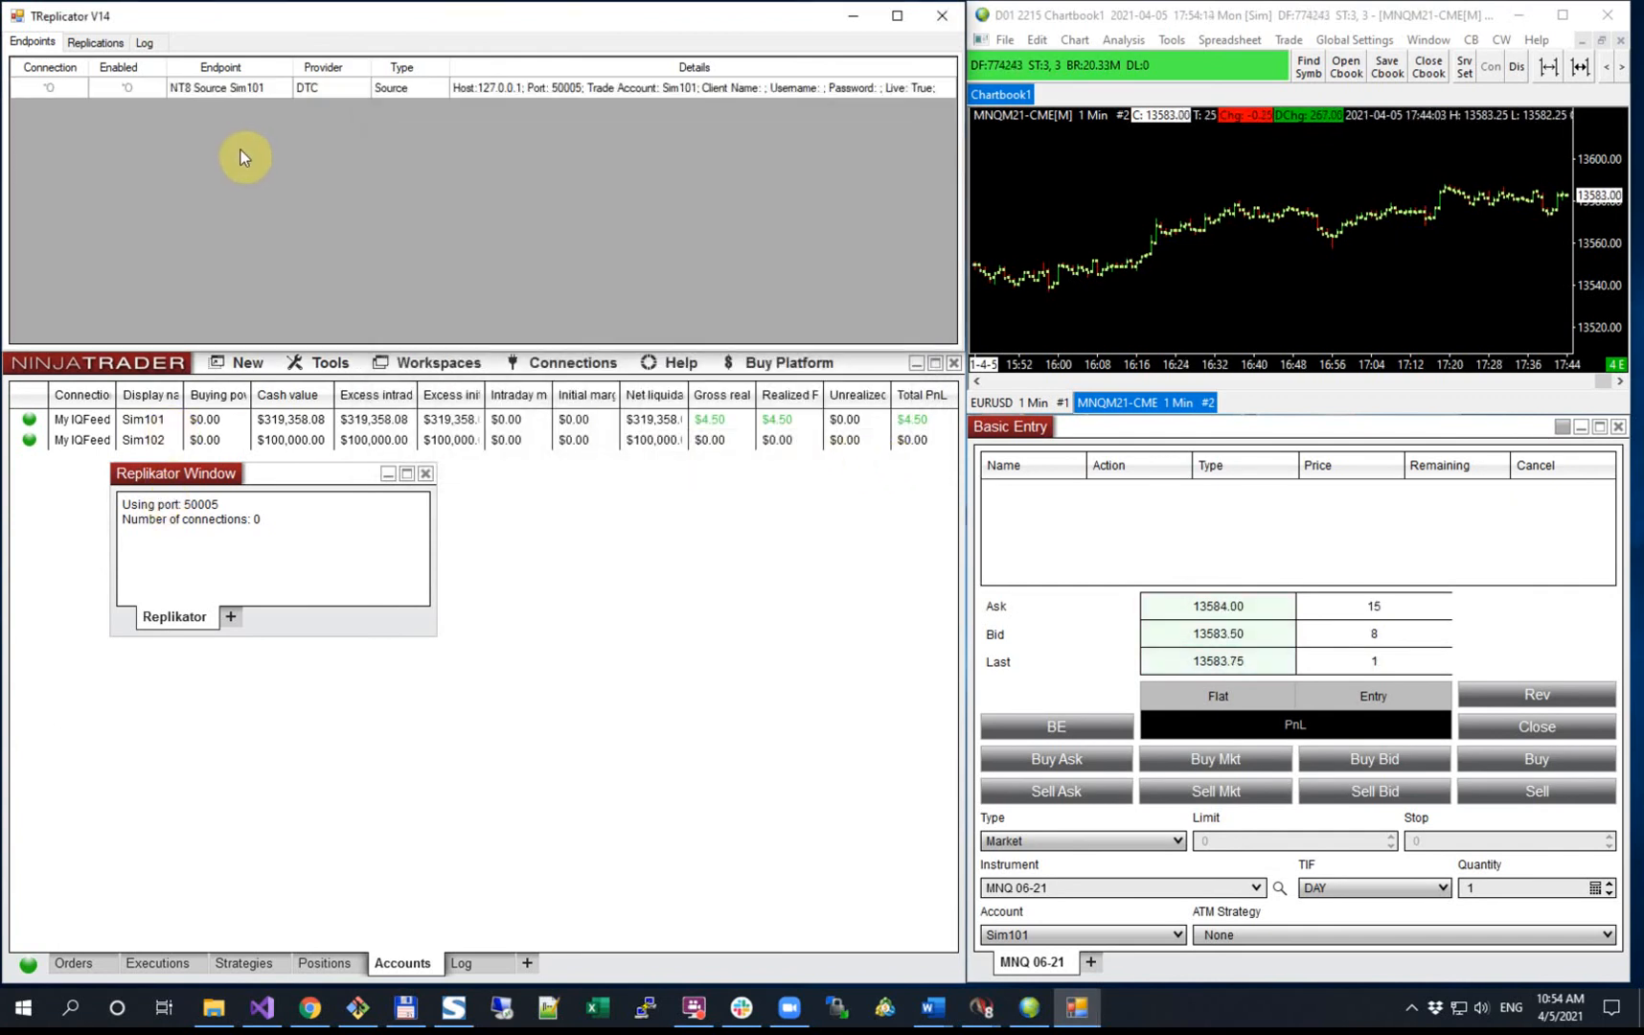
Step: Connect the NT8 Source Sim101 endpoint and reposition the Replikator window further below the account list
right_click(70, 89)
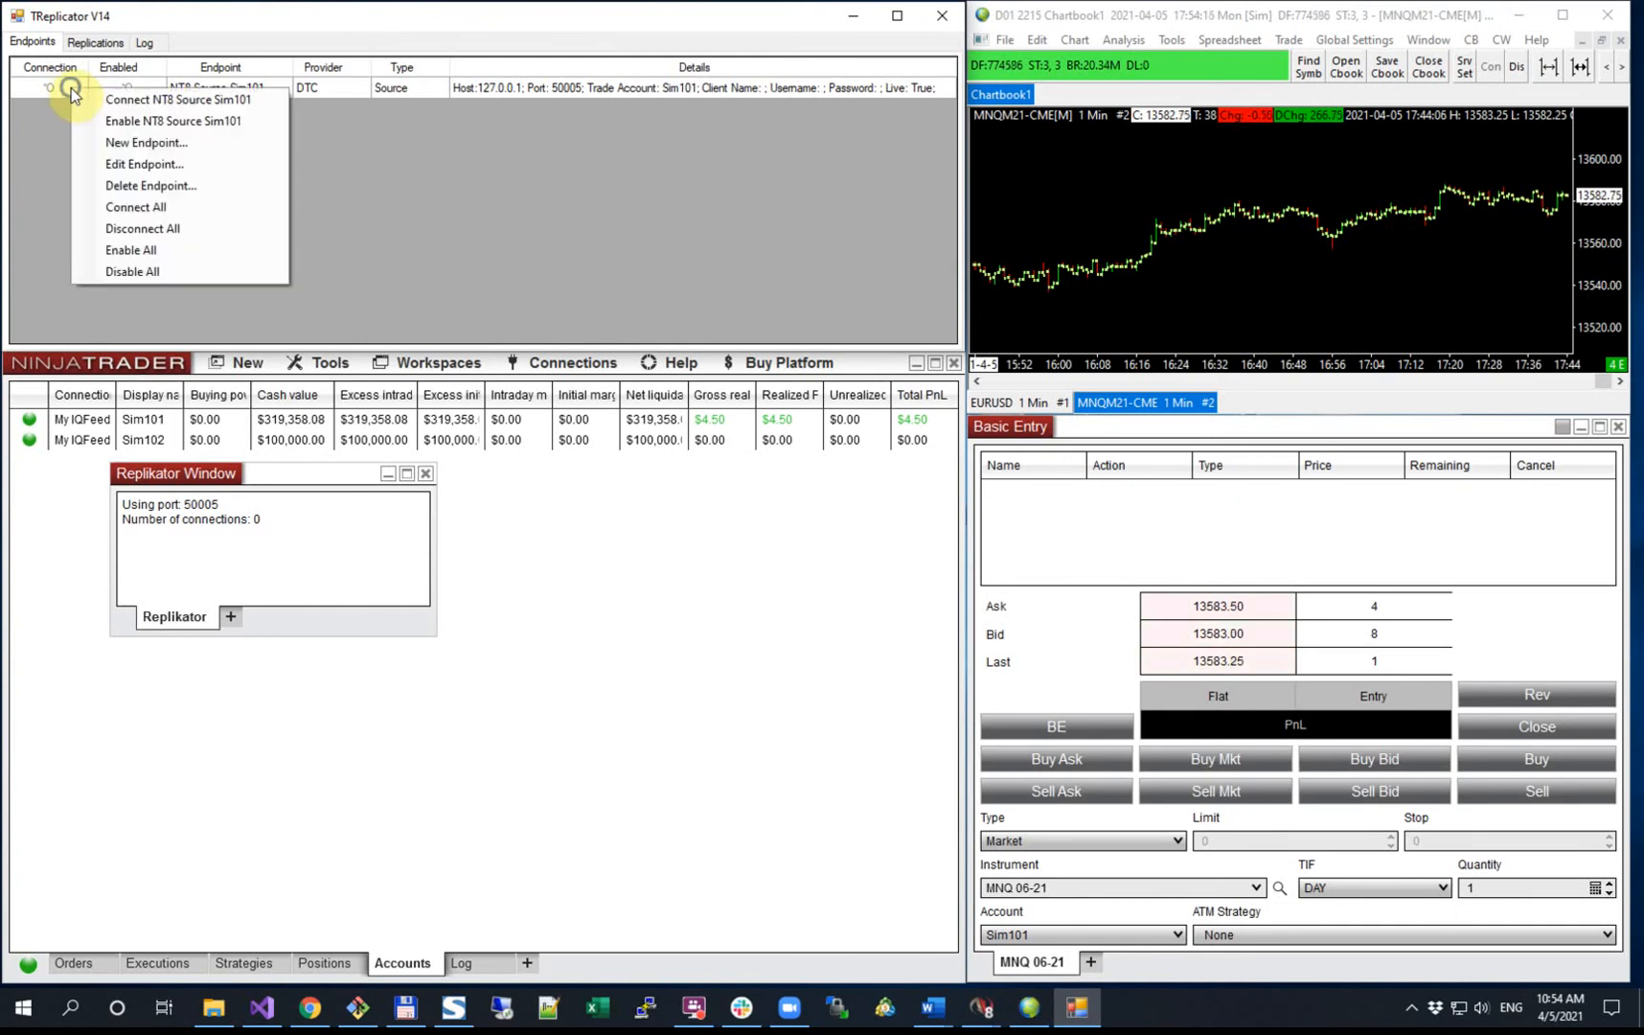
click(89, 102)
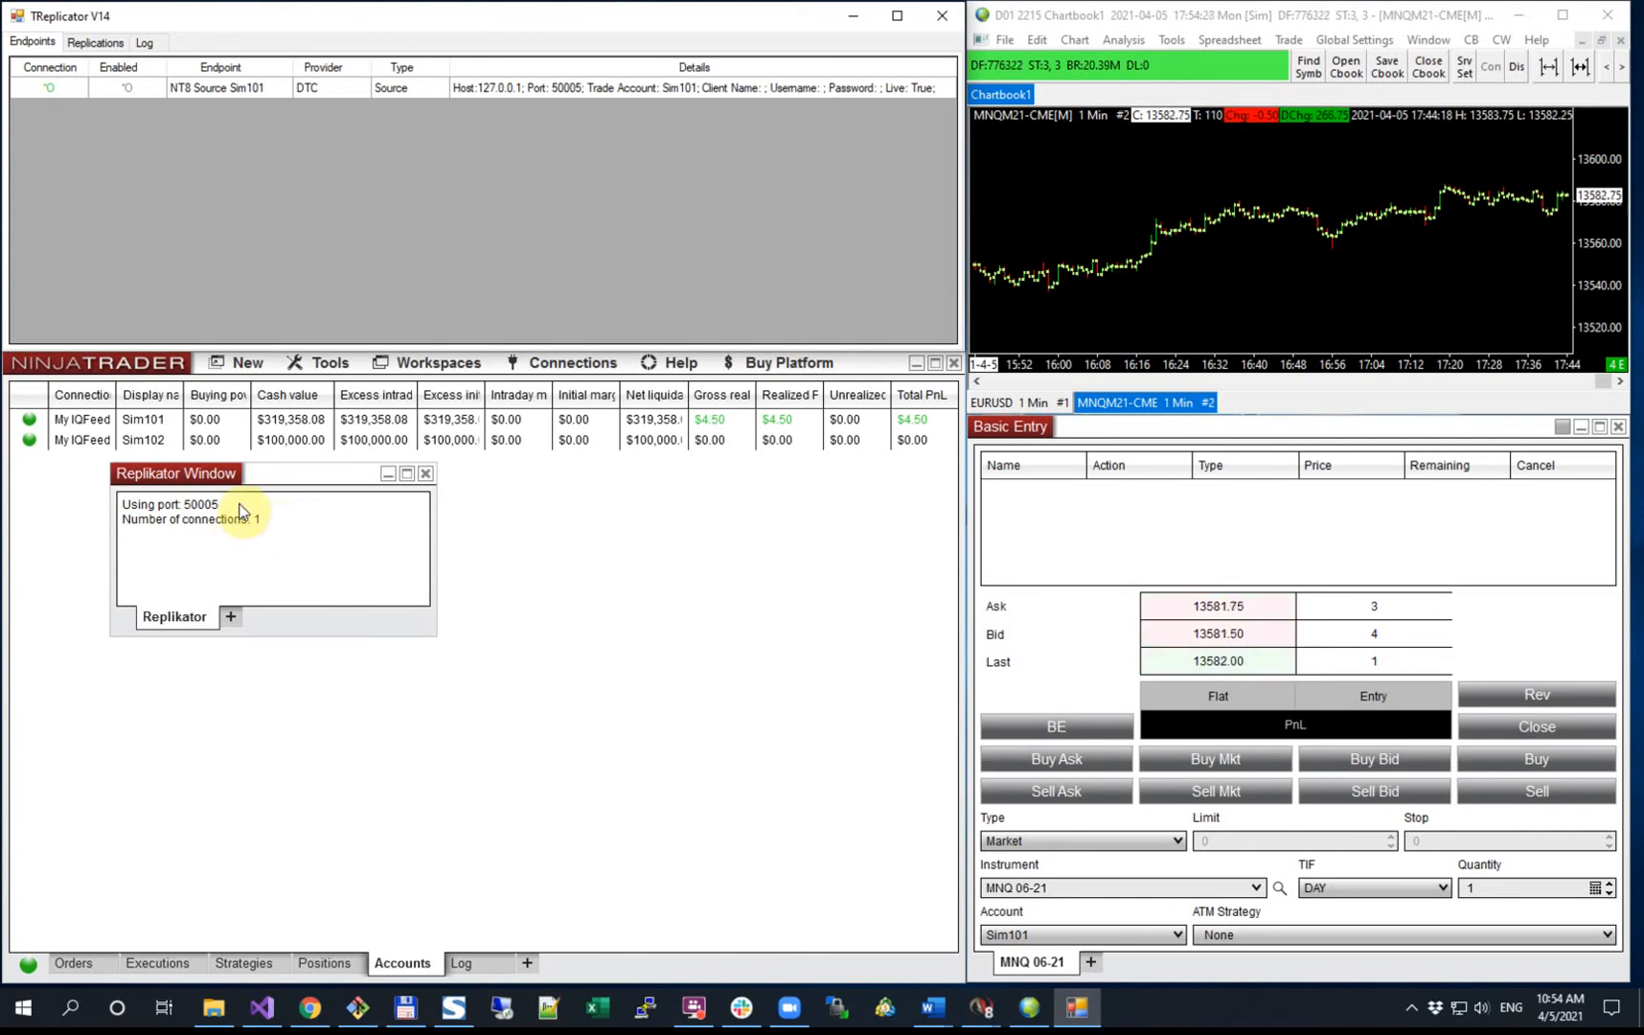
drag(272, 480, 259, 546)
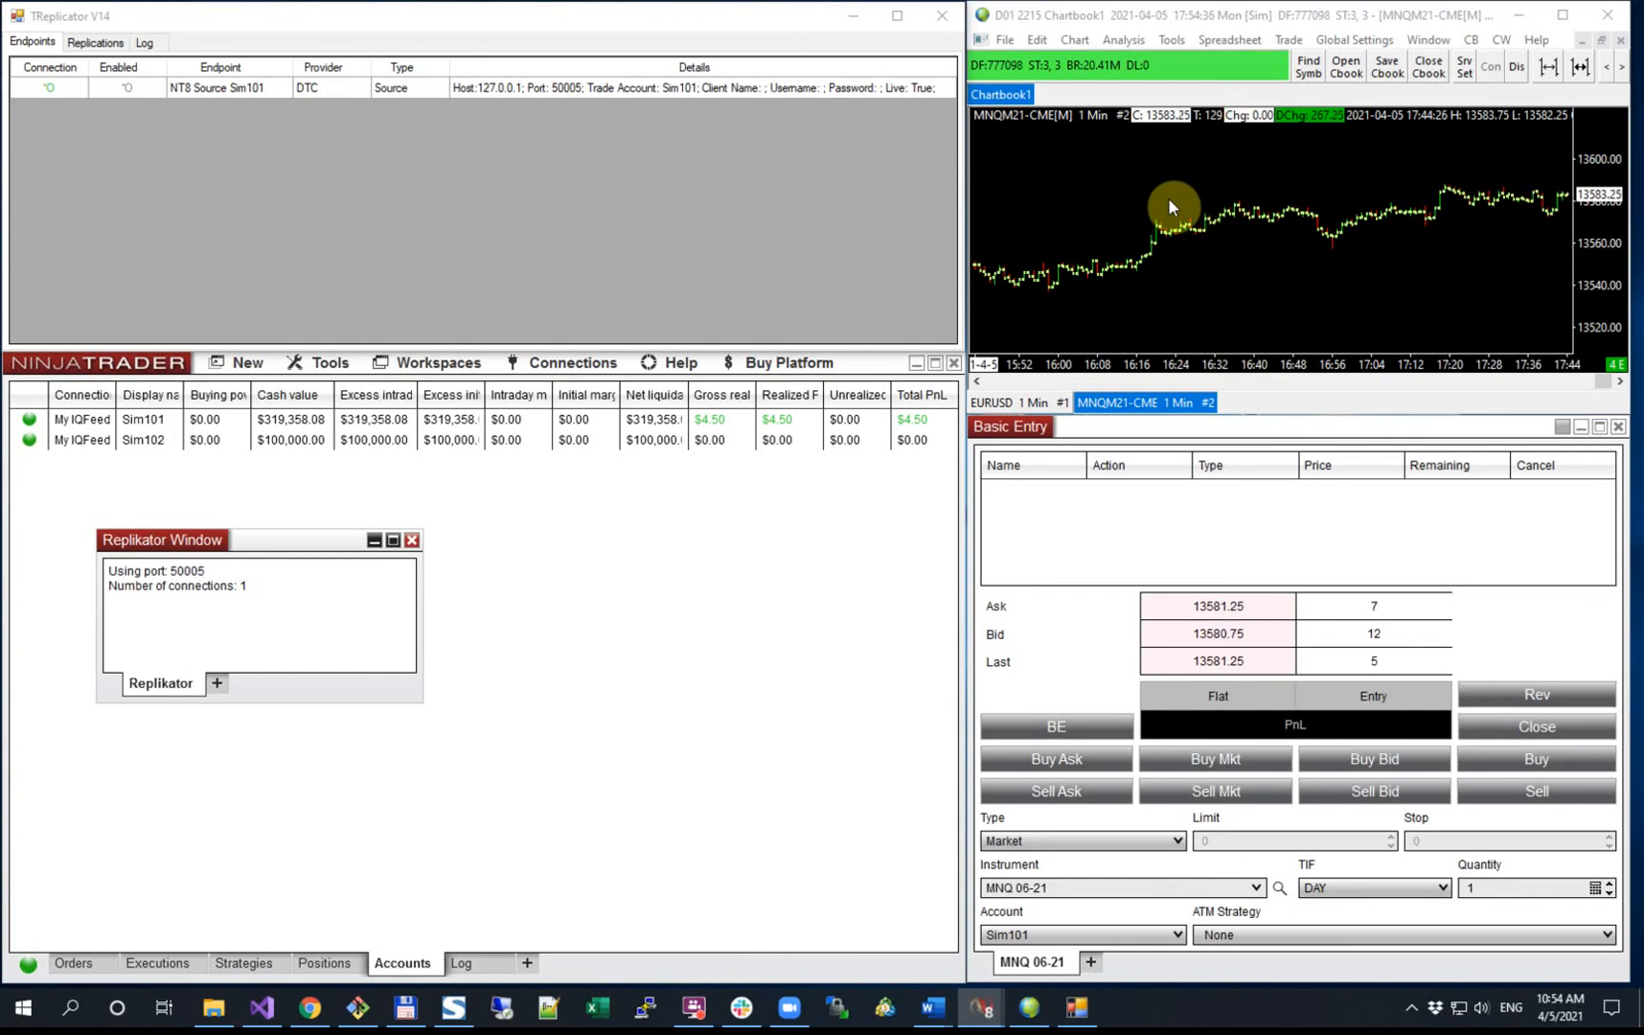
Step: Switch to Sierra Chart and look up the DTC Protocol Server's listening port in its server settings
click(1005, 42)
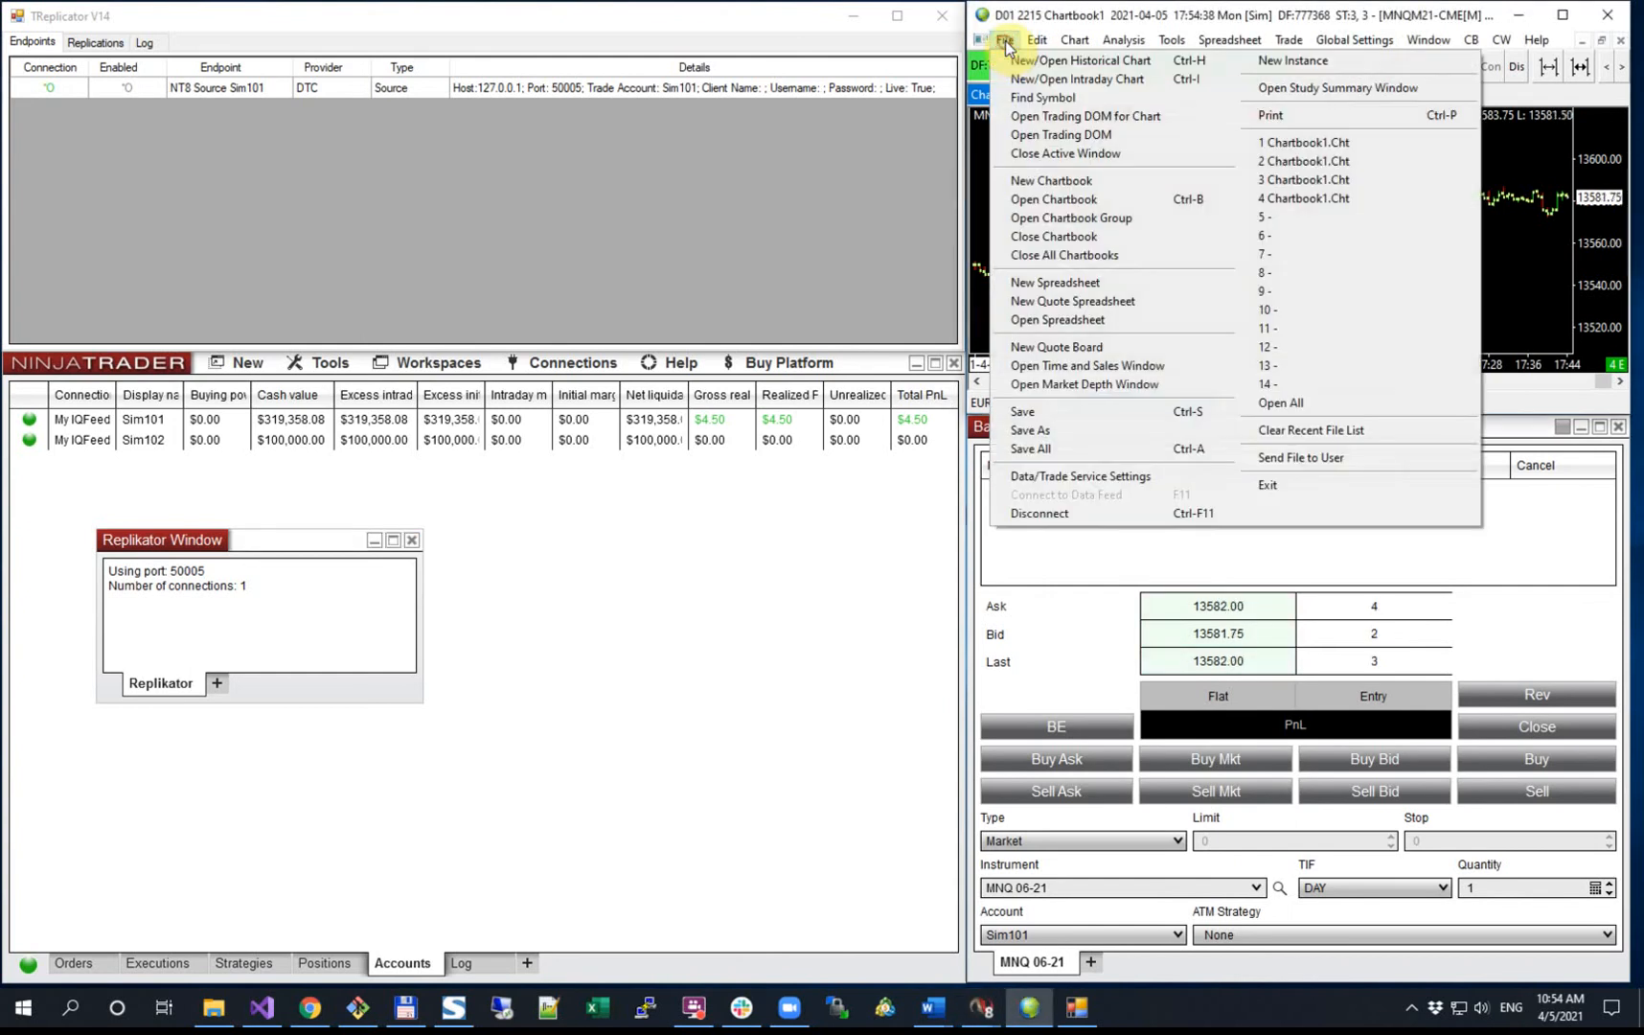
click(1053, 476)
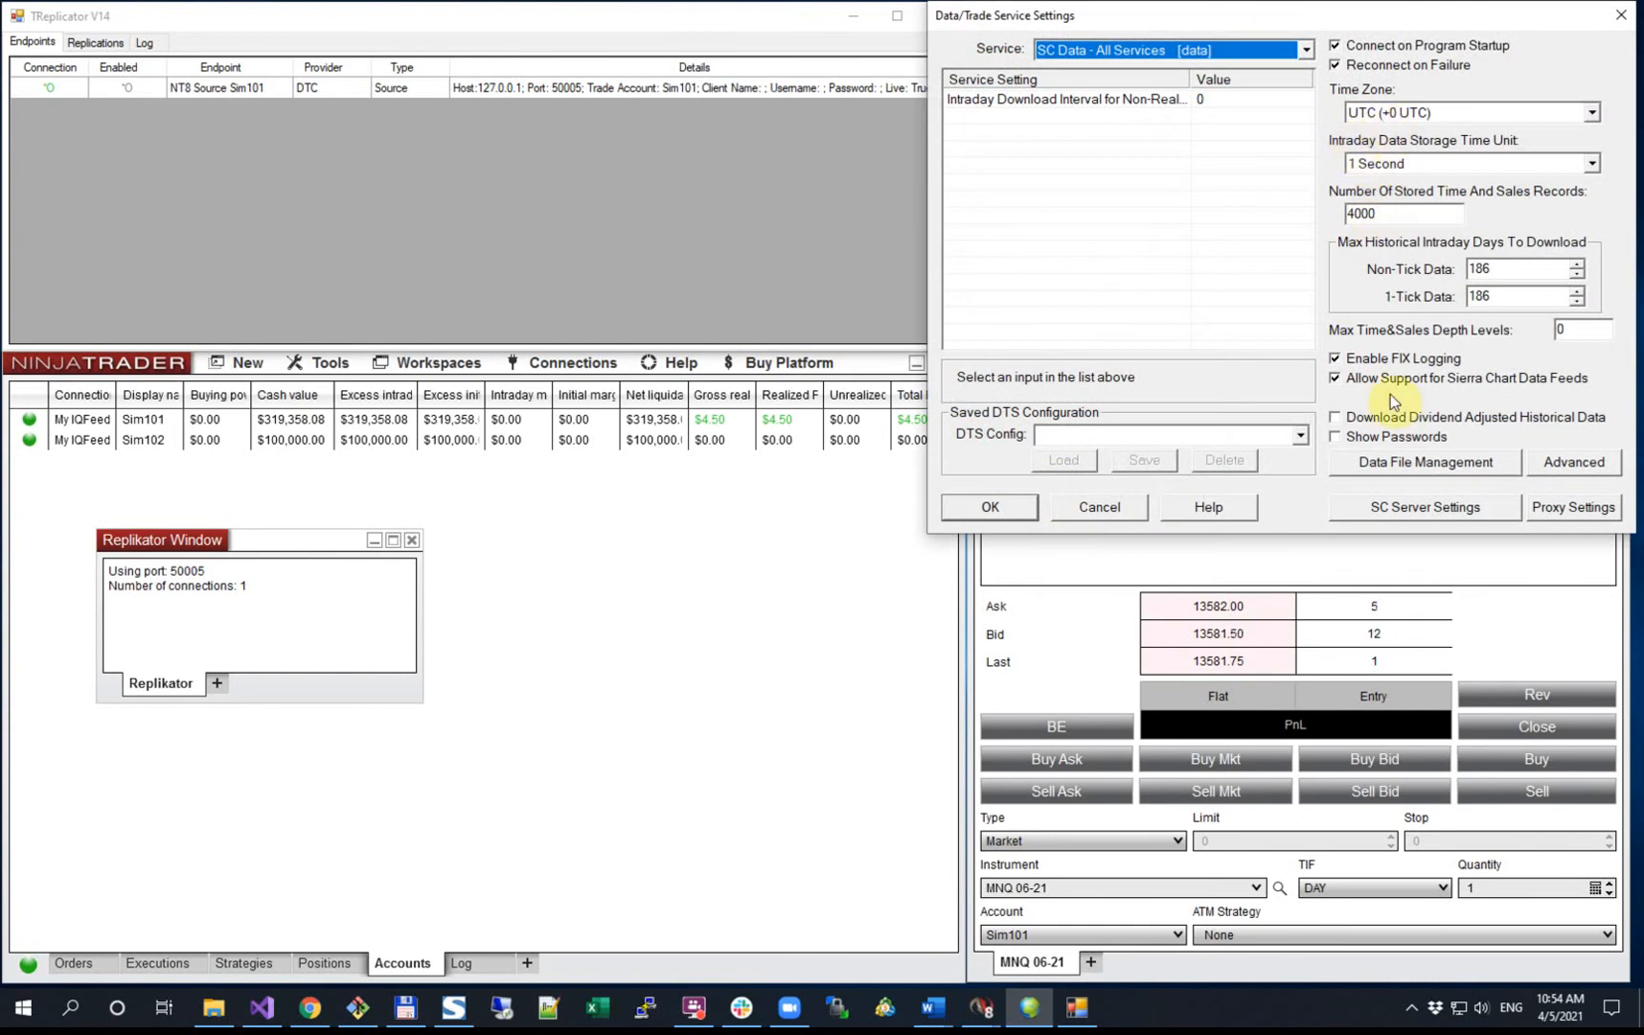
click(1406, 511)
click(963, 211)
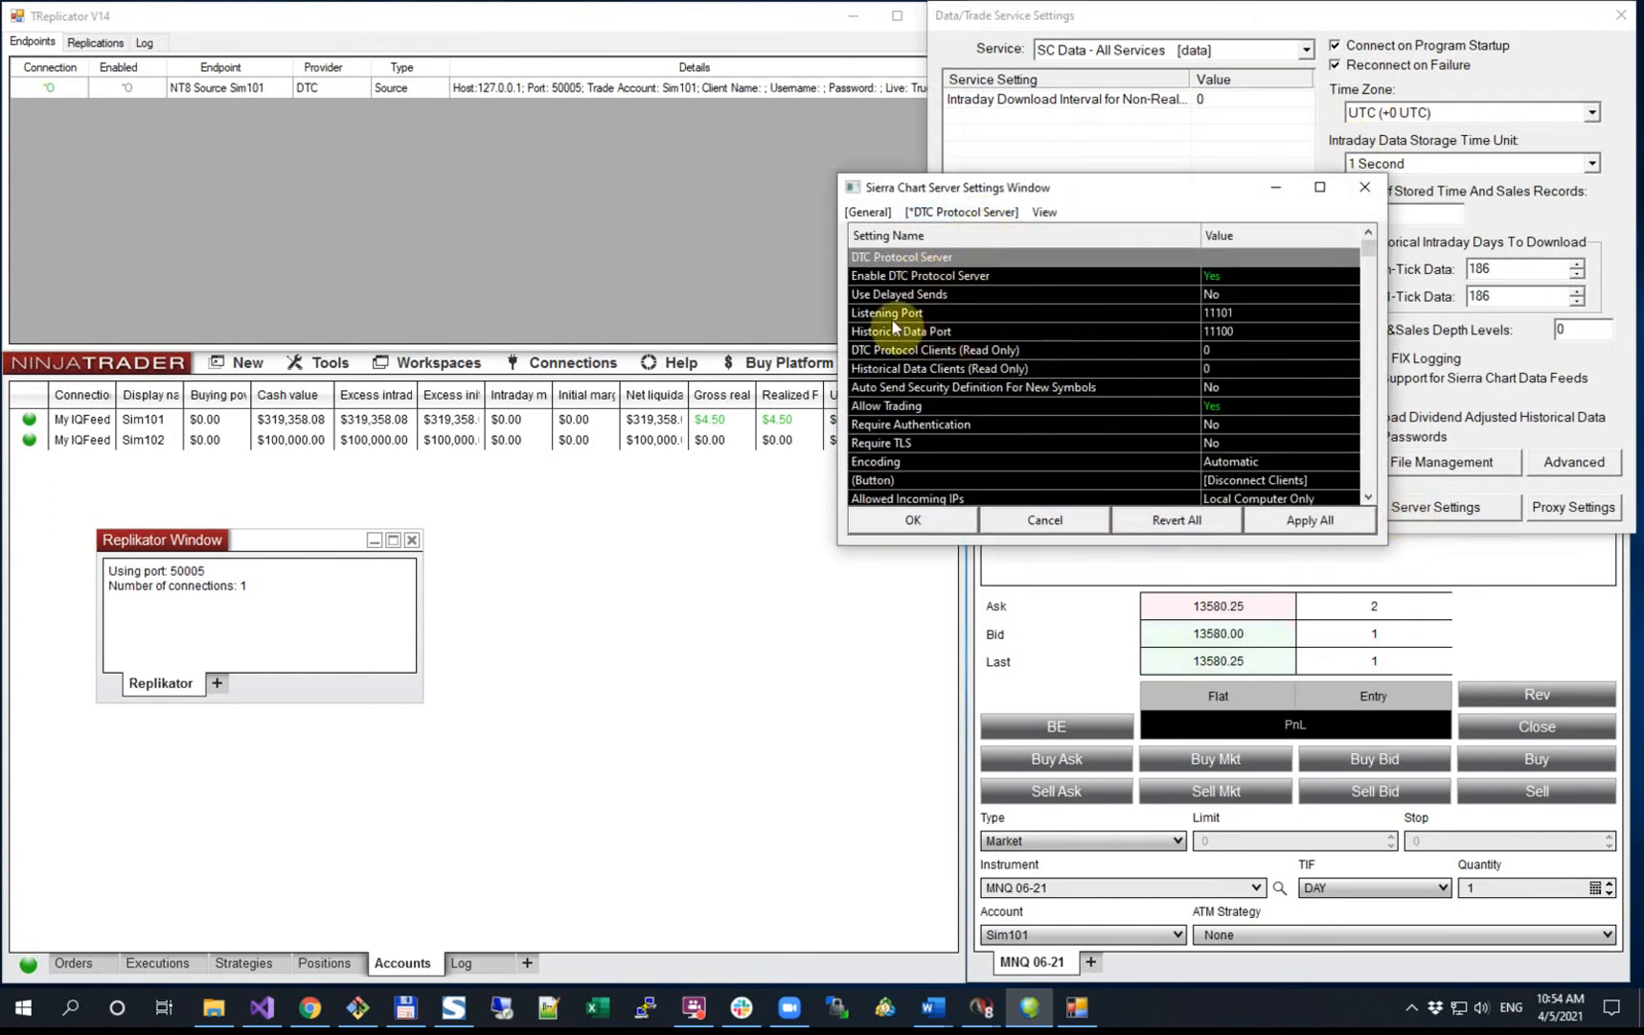
click(892, 316)
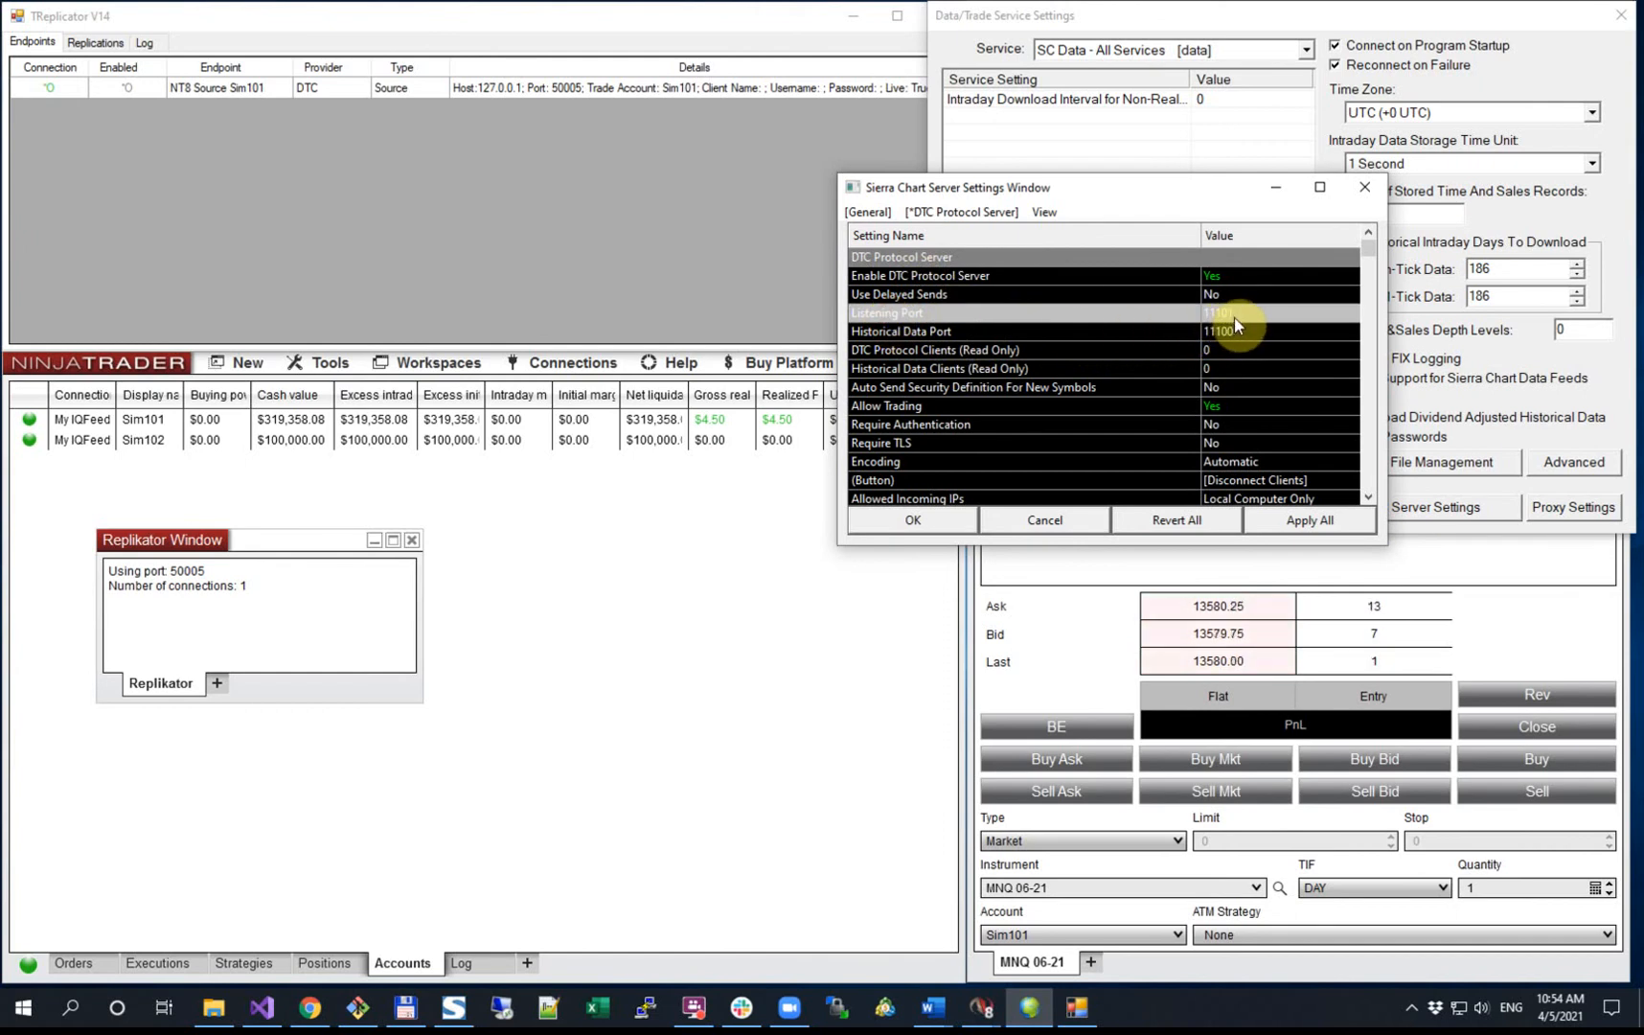
click(915, 521)
Step: Switch back to TReplicator and create a new DTC endpoint named SC Destination Sim1
click(367, 203)
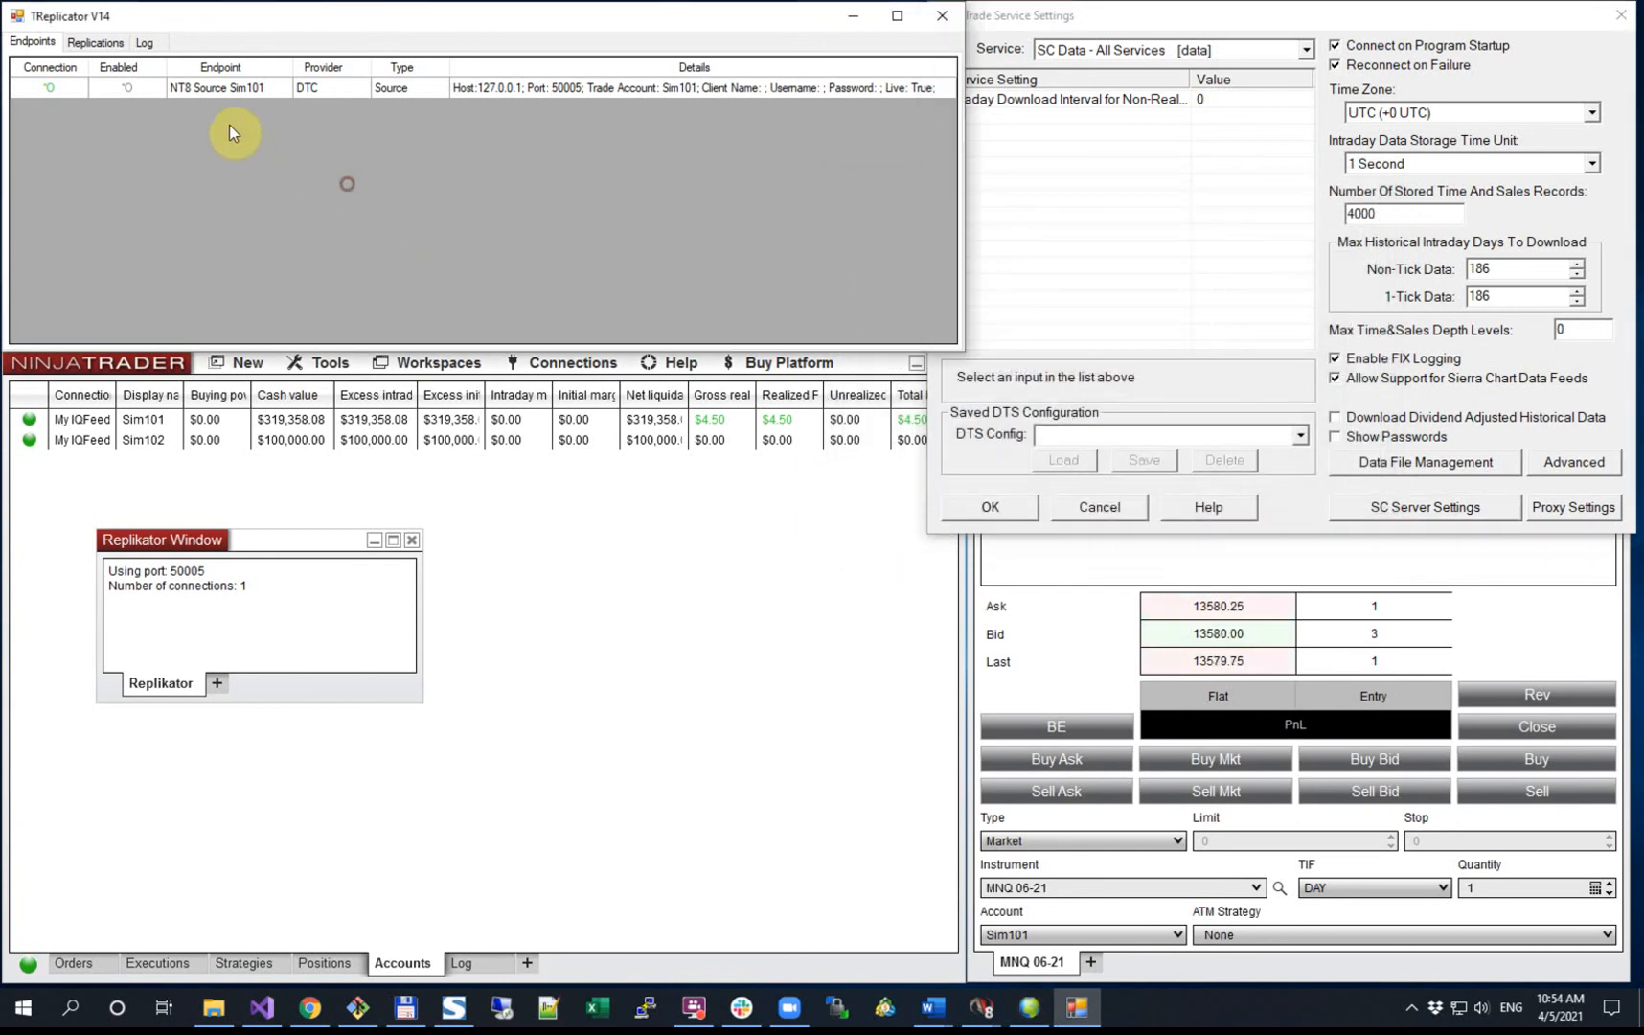
right_click(227, 125)
click(242, 134)
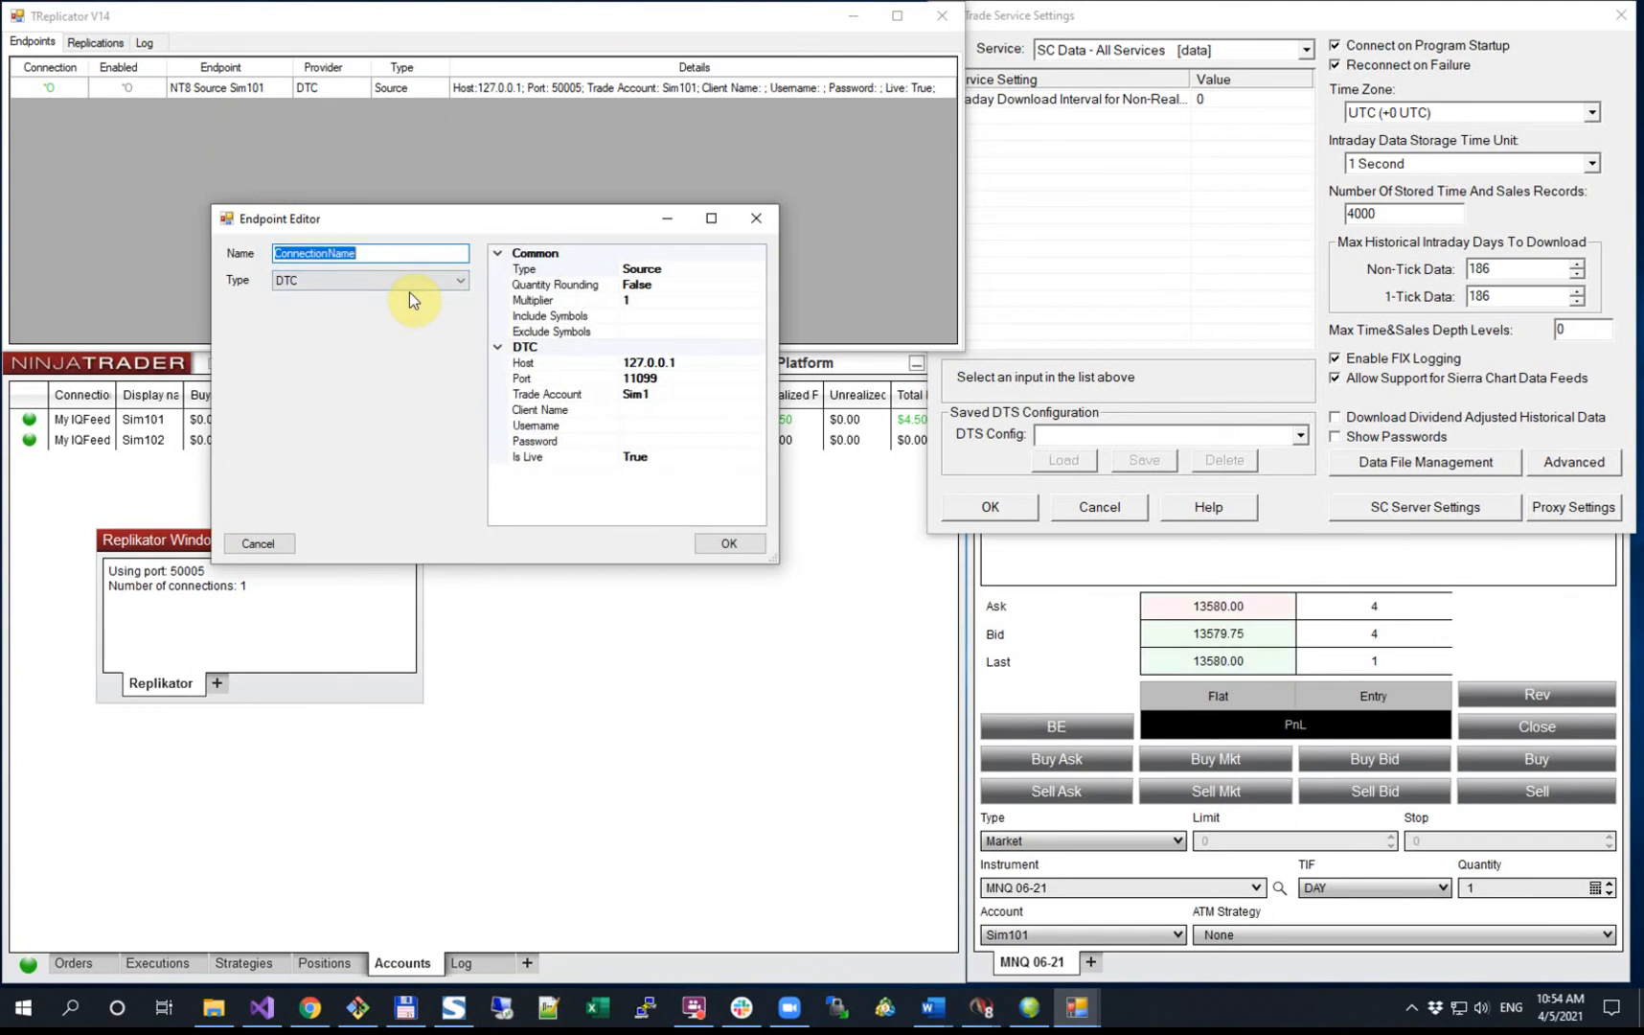
text(SC)
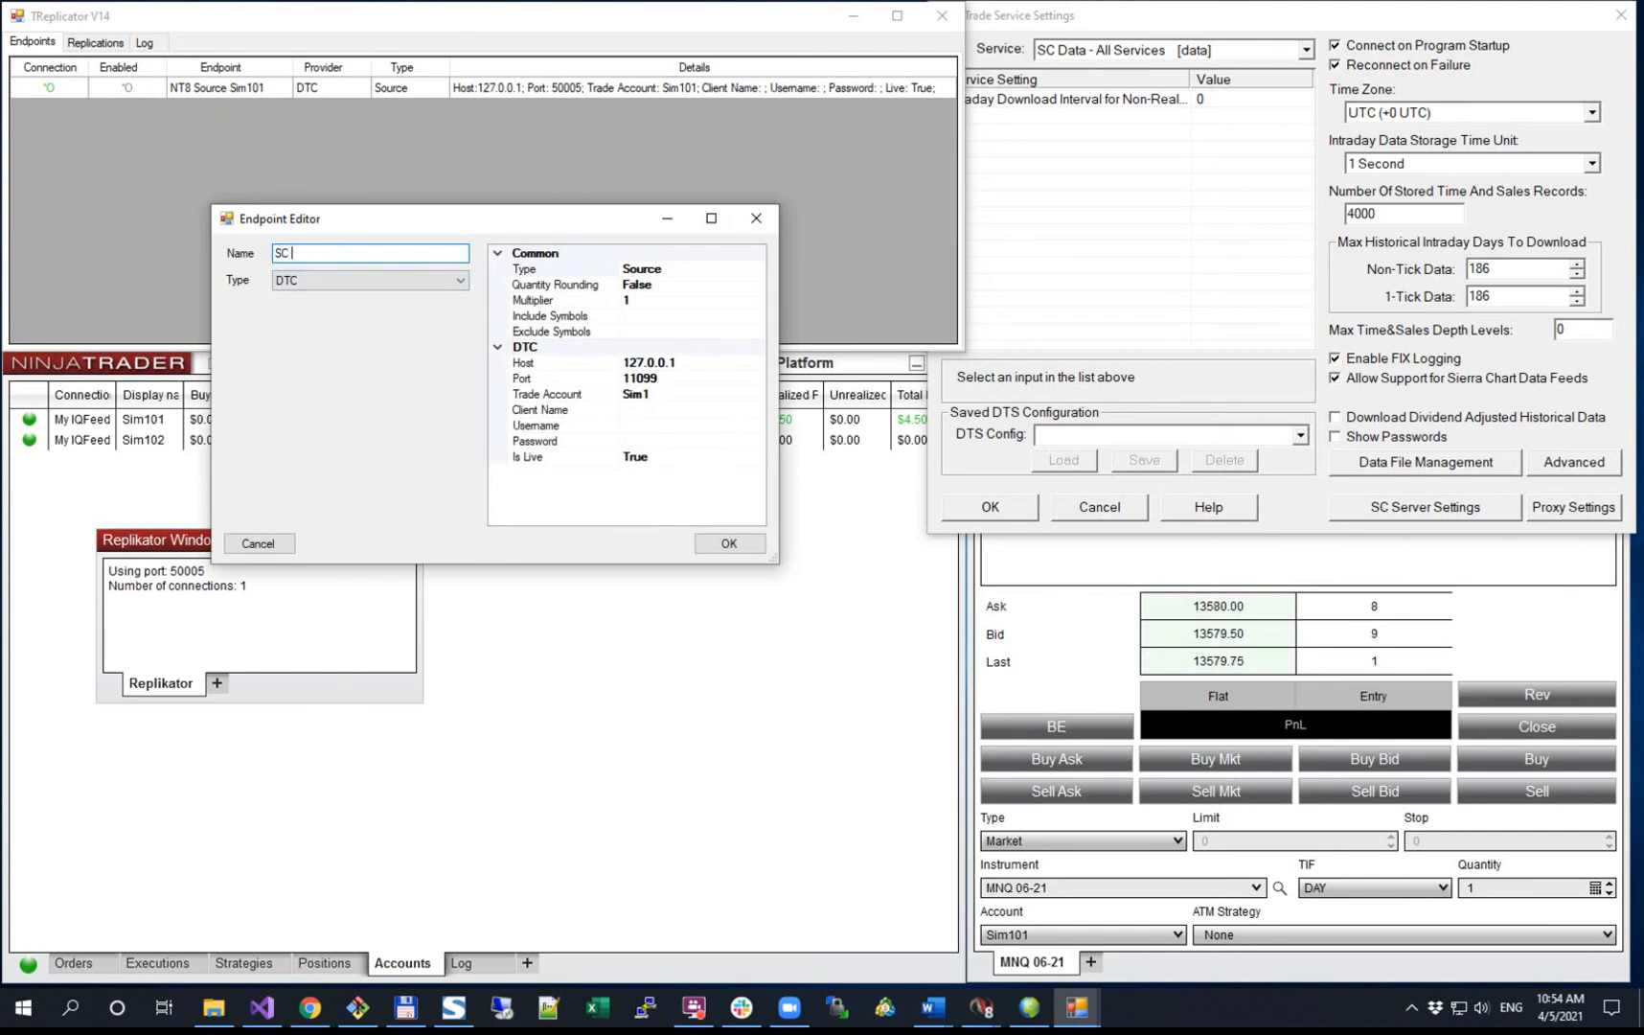
text( Destination Sim1)
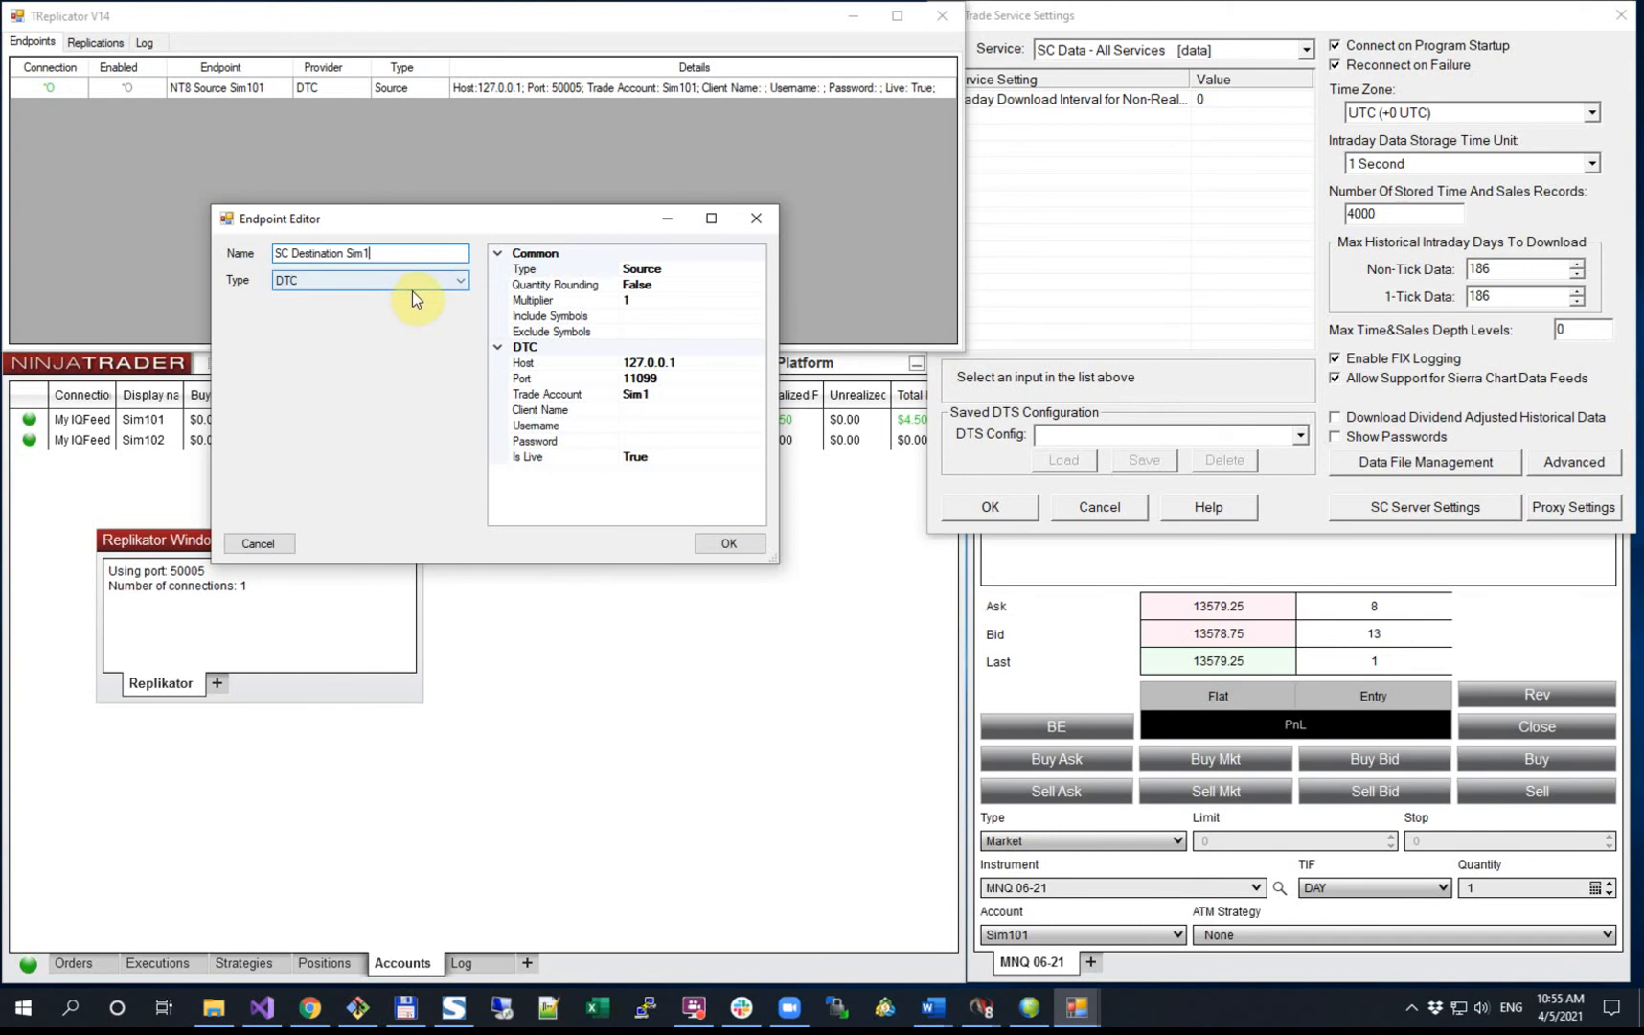
Step: Set the new endpoint's port to 11101 and its type to Destination
click(663, 377)
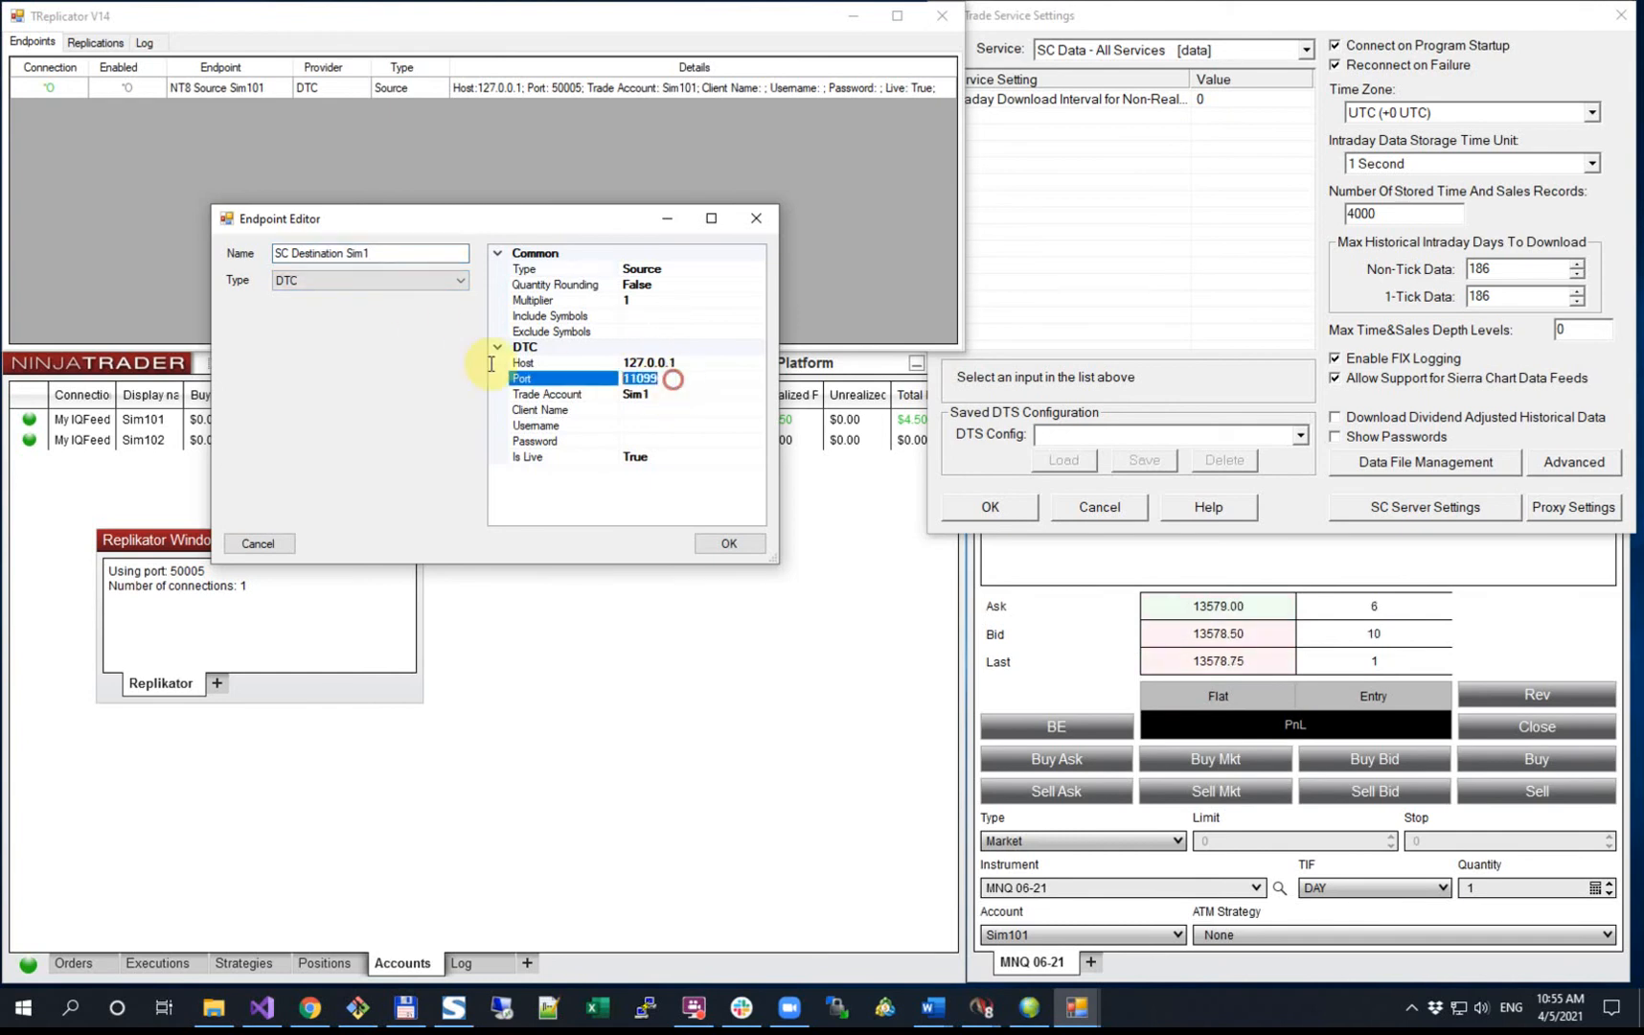
text(11)
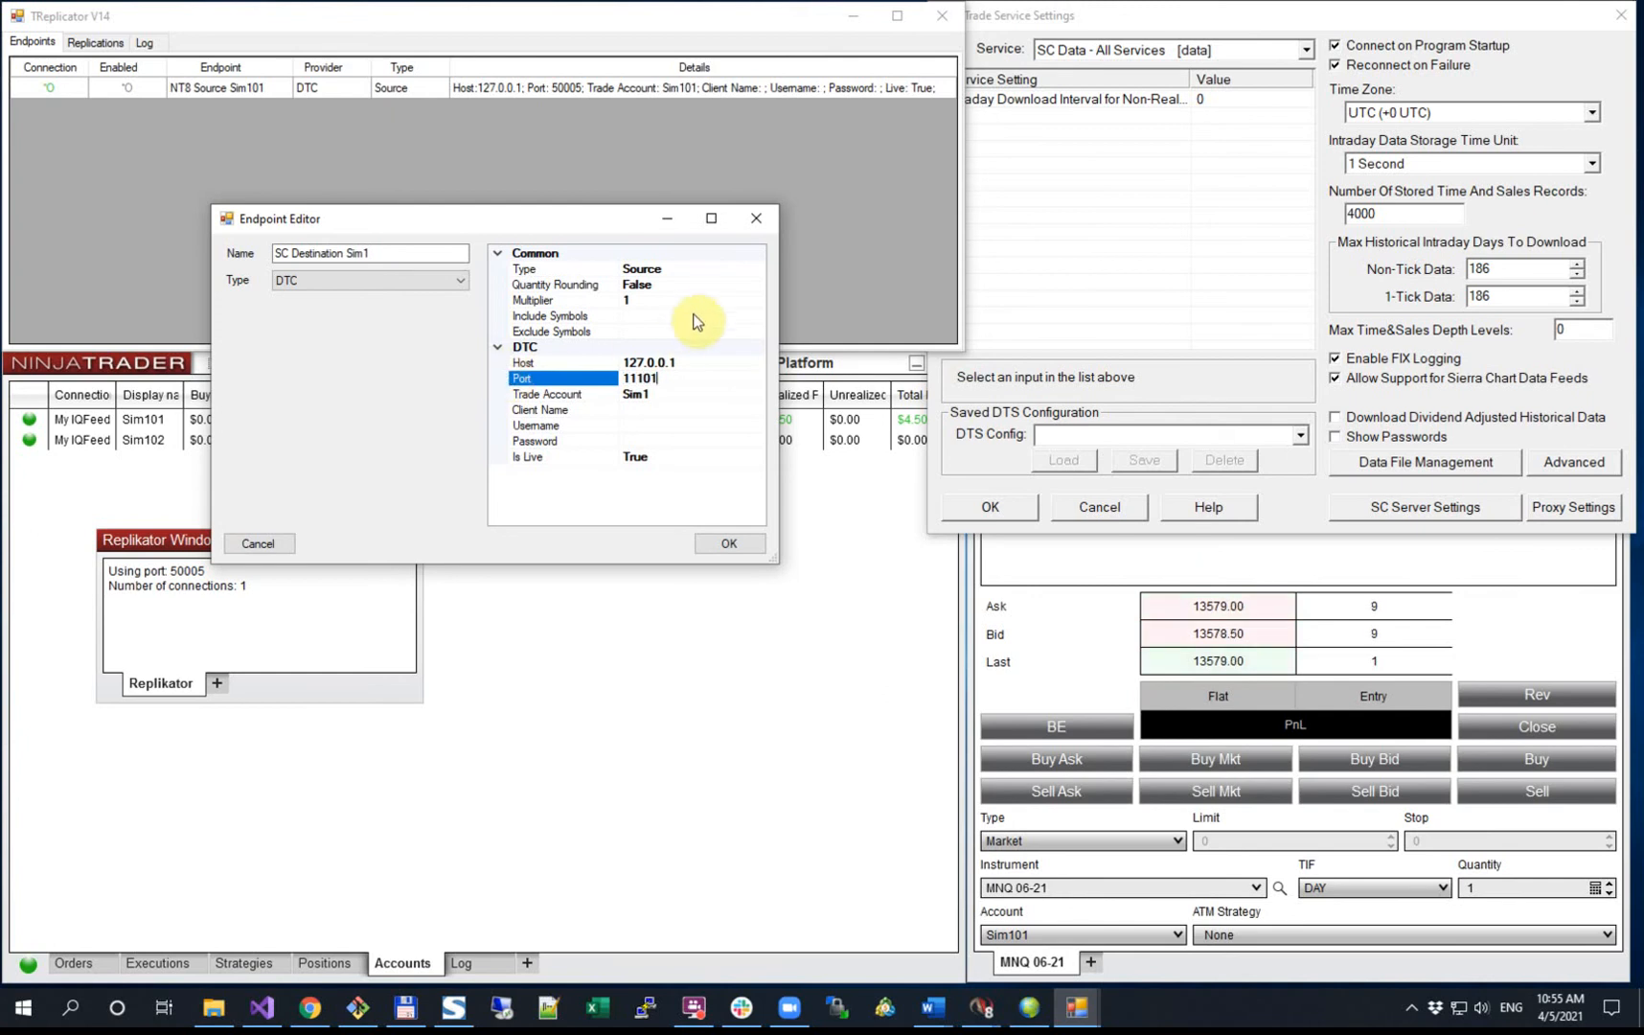
click(681, 268)
click(760, 272)
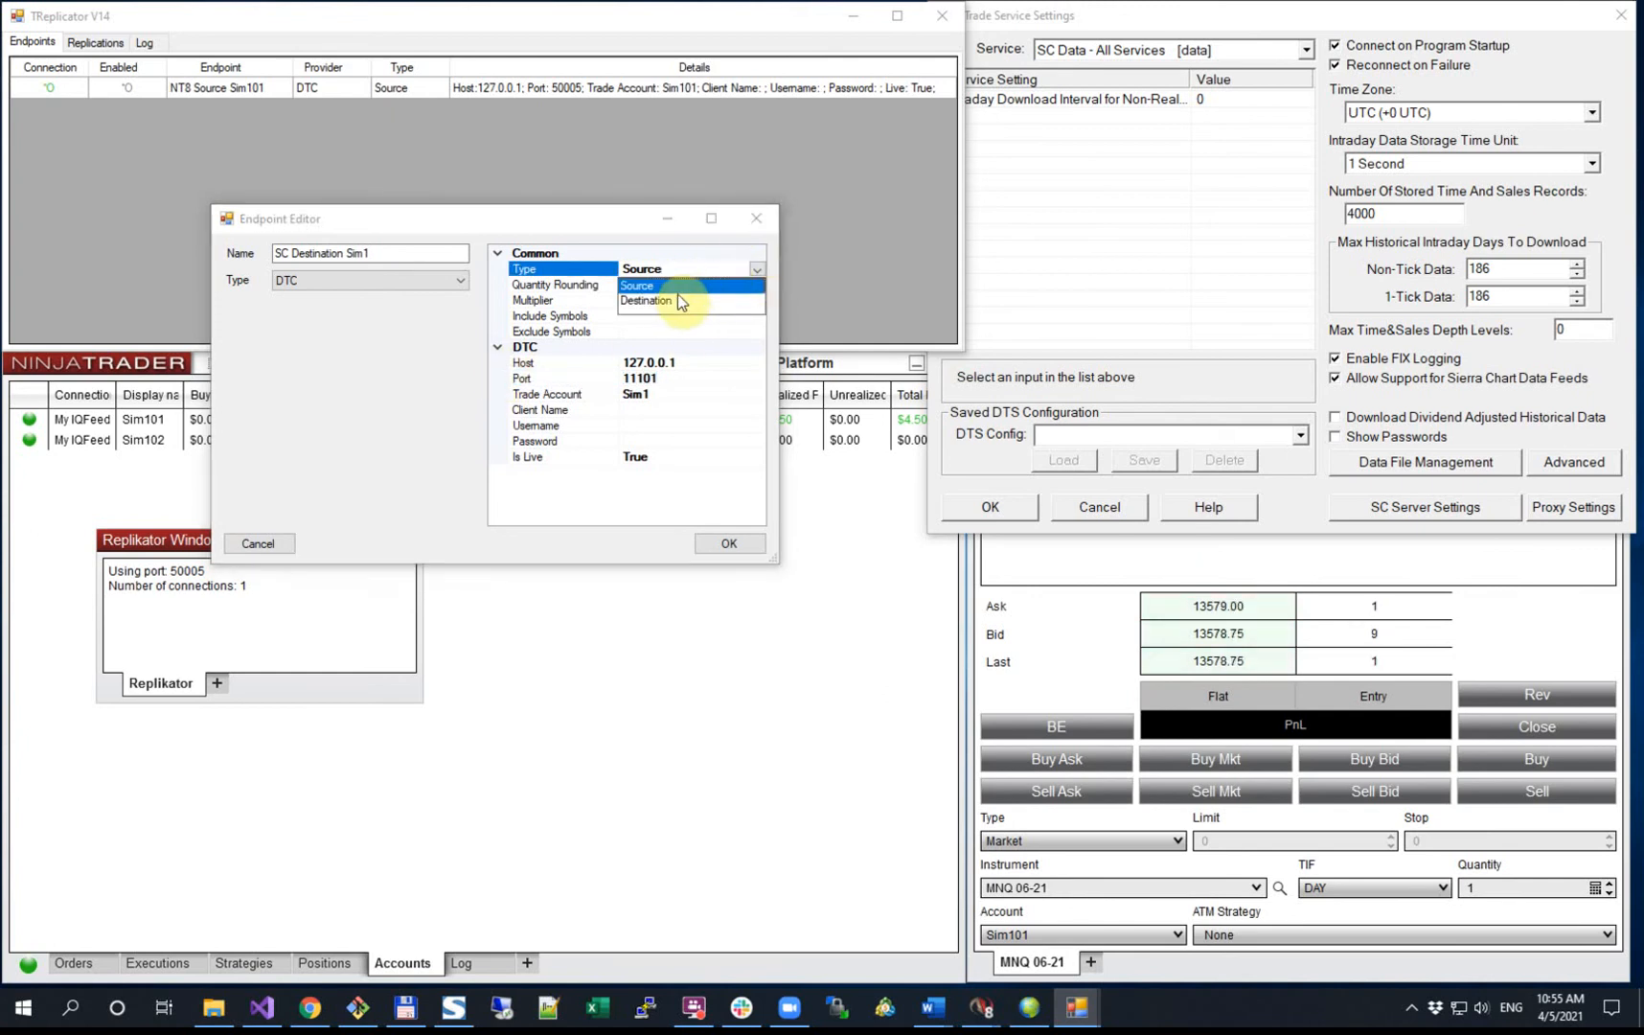
click(666, 300)
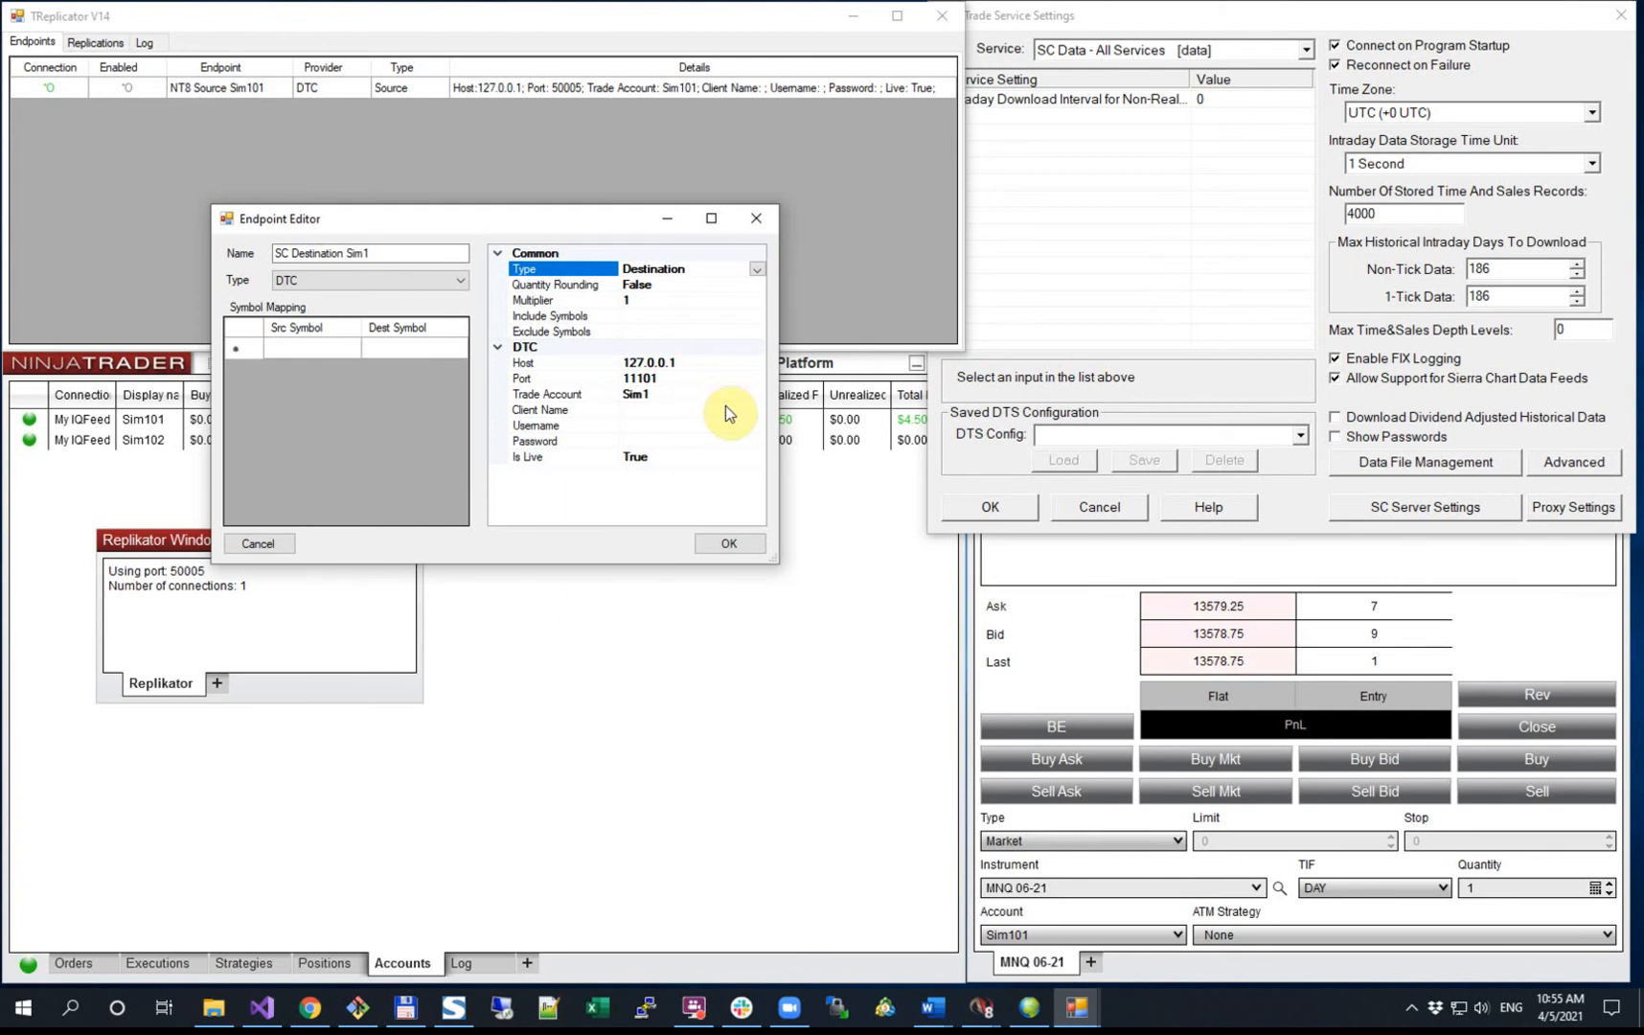
click(673, 379)
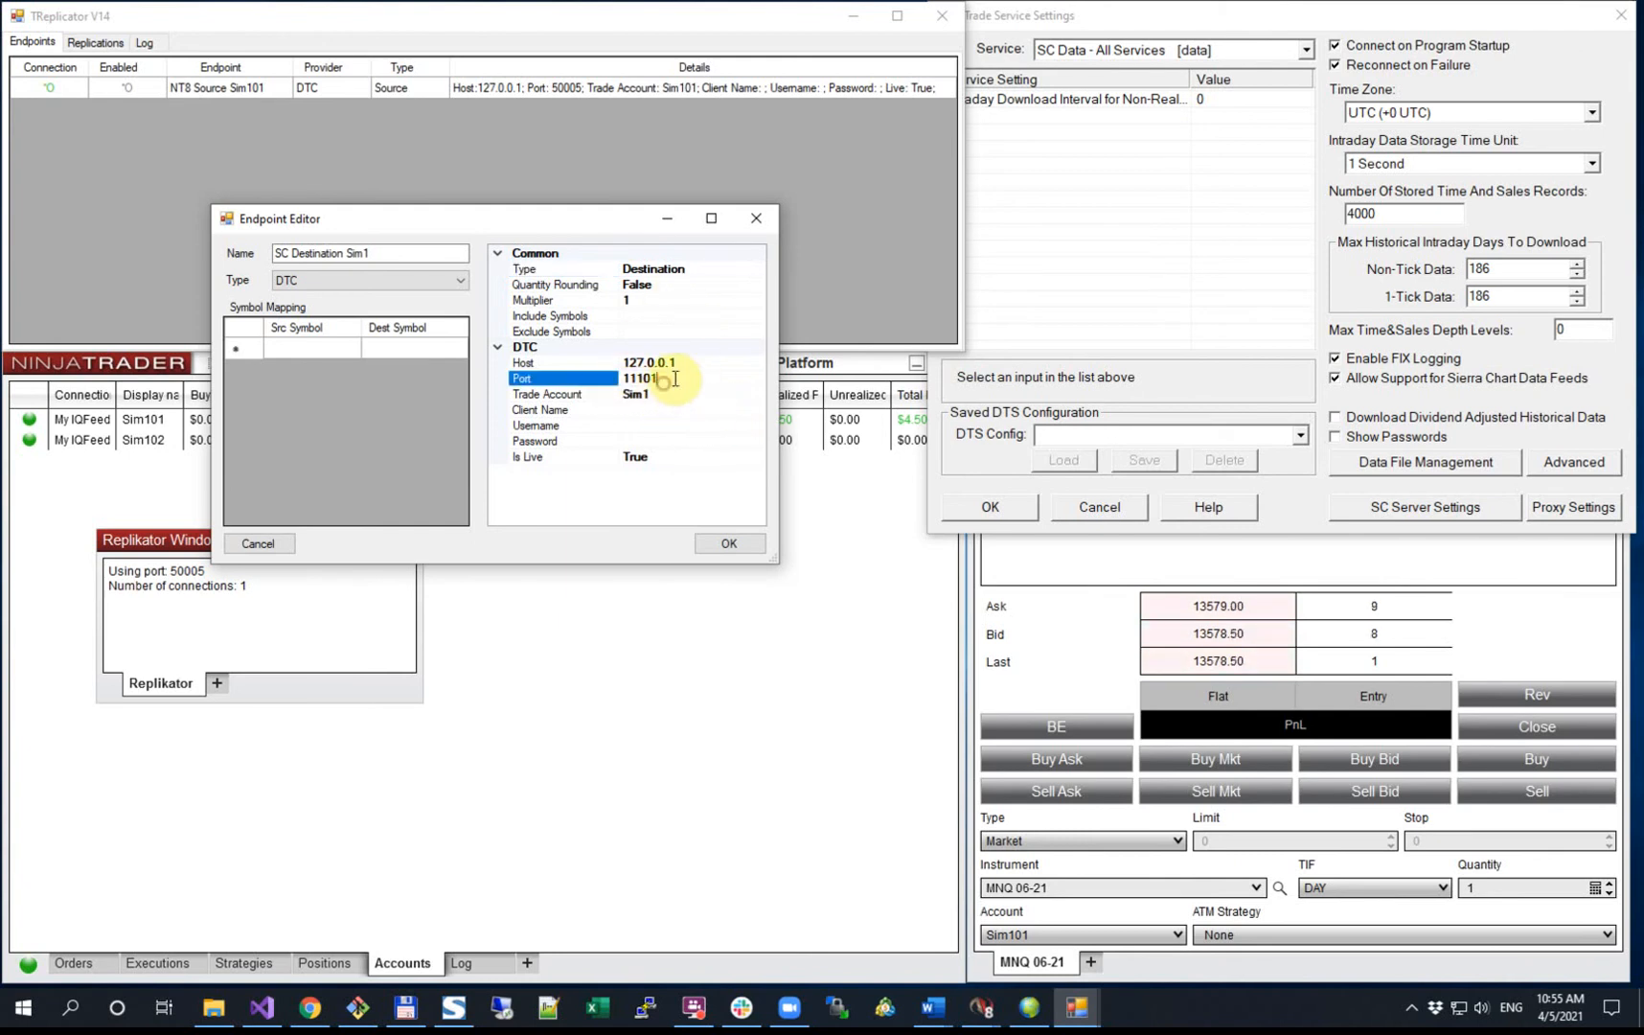
Step: Map source symbol MNQ 06-21 to destination symbol MNQM21-CME in the endpoint's symbol mapping, and close Sierra Chart's Data/Trade Service Settings
click(302, 348)
drag(407, 219, 536, 151)
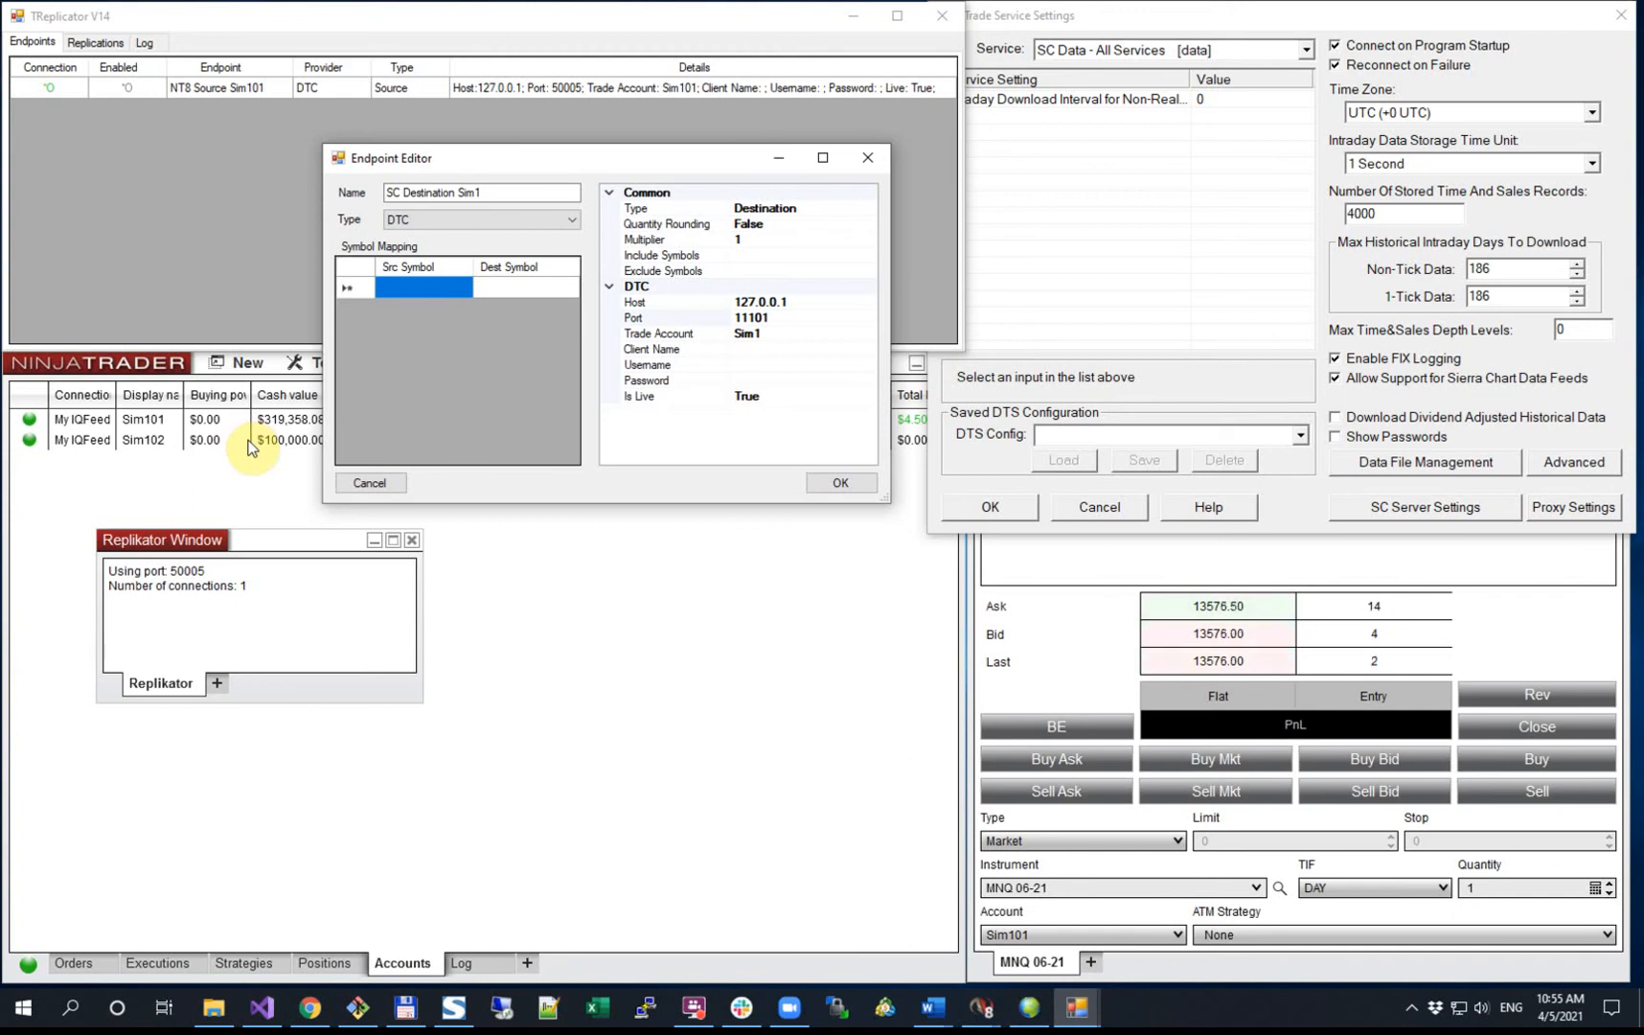
click(430, 287)
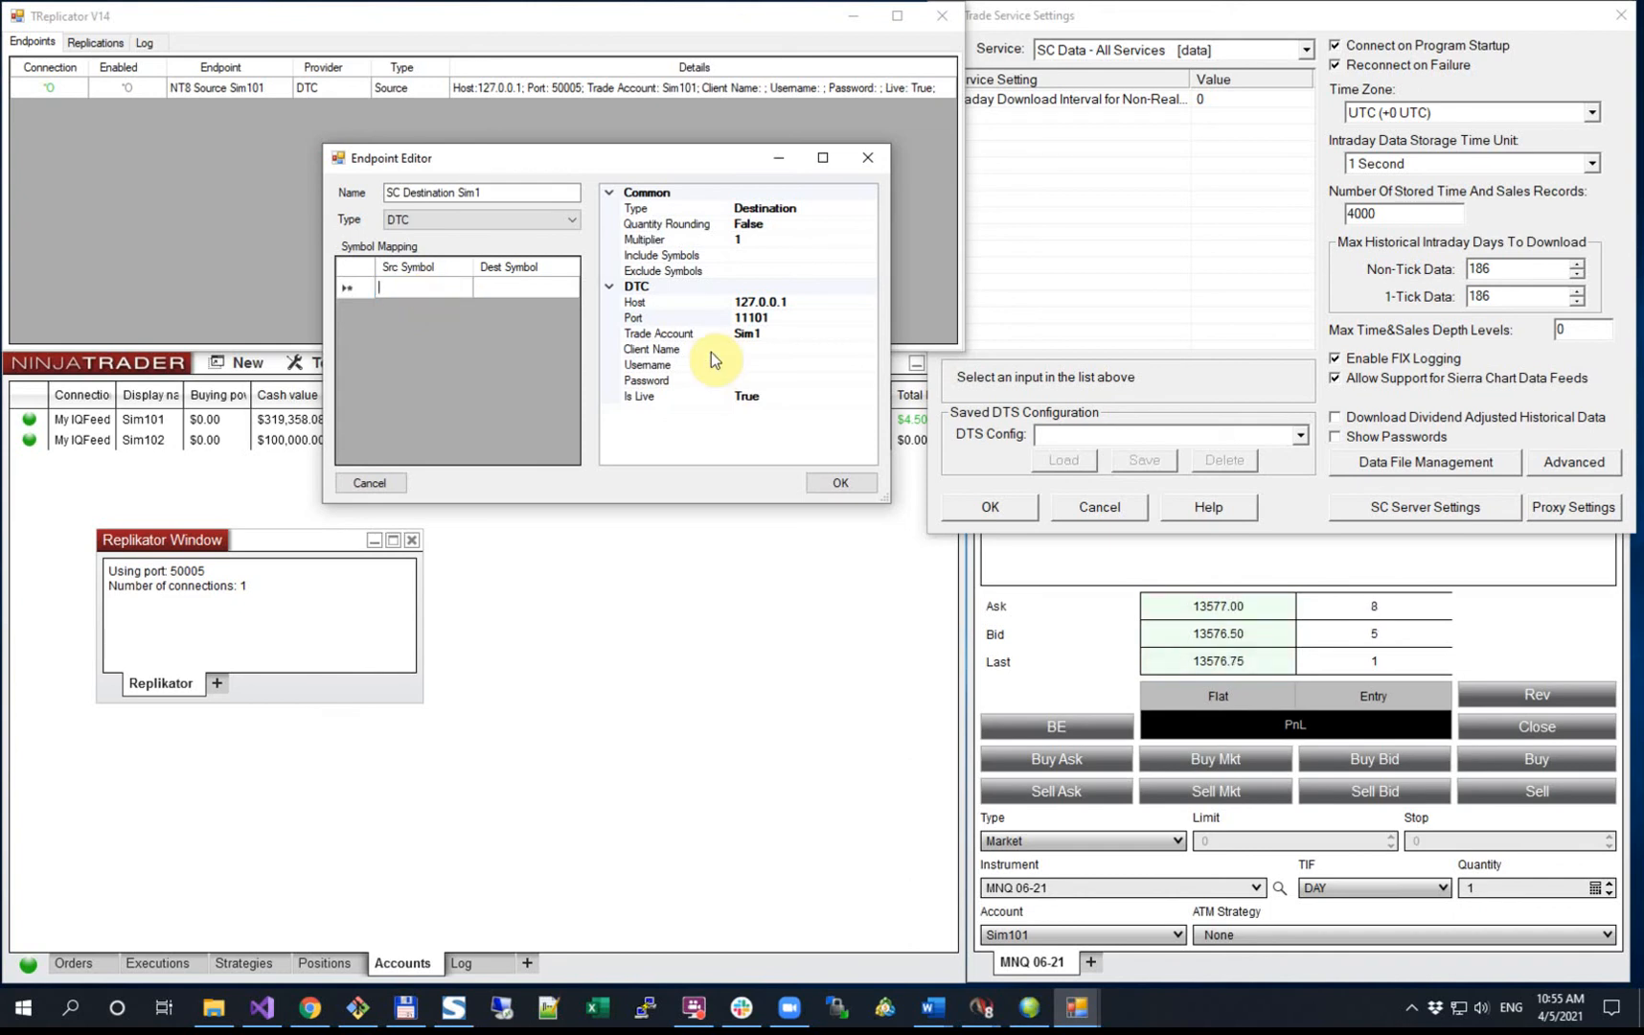
text(M)
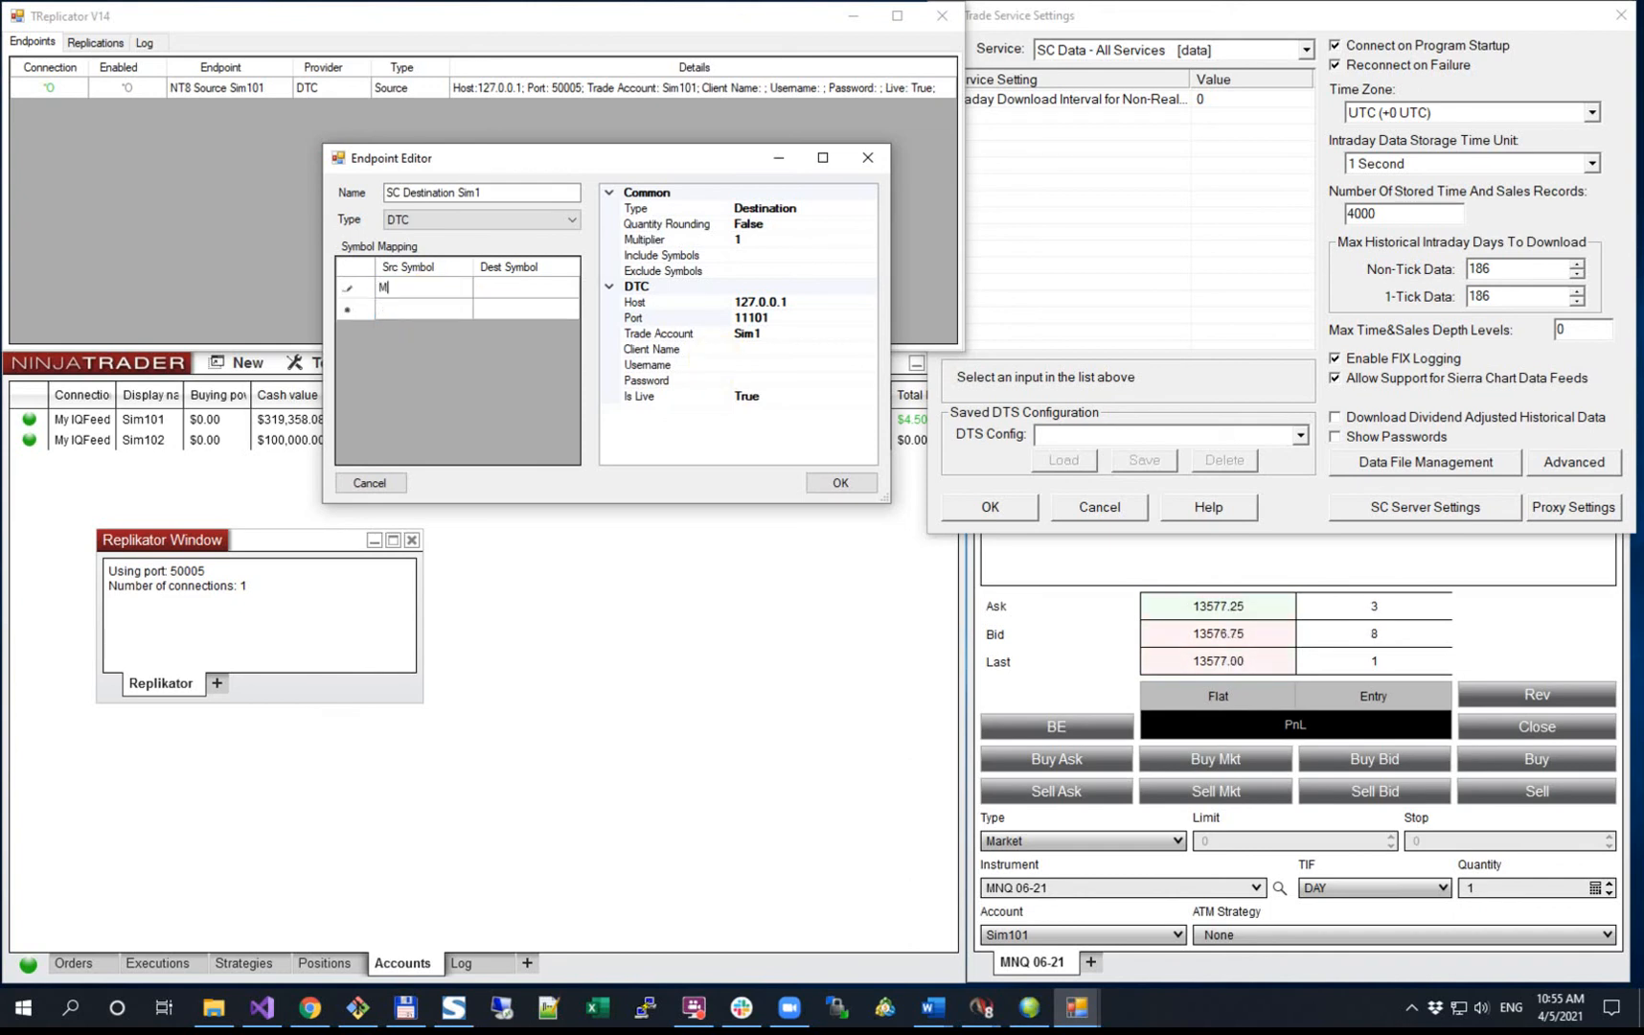
text(NQ 06-21)
click(508, 288)
click(508, 287)
text(MNQM21-)
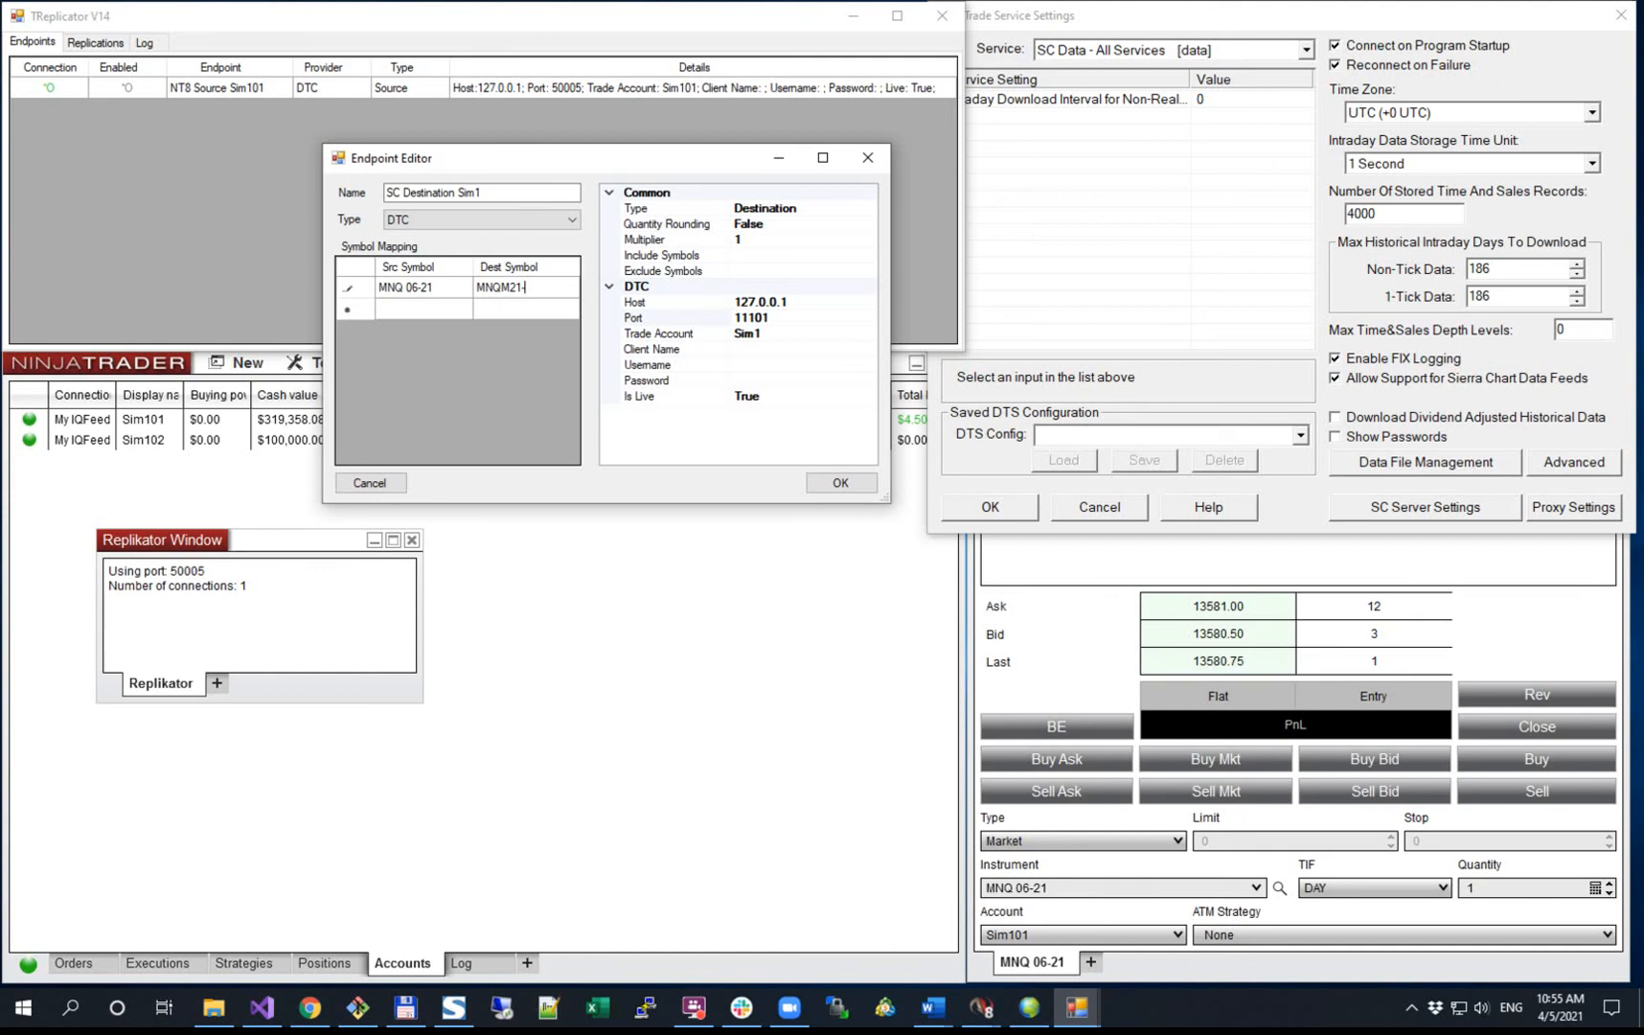
text(CME)
click(1030, 512)
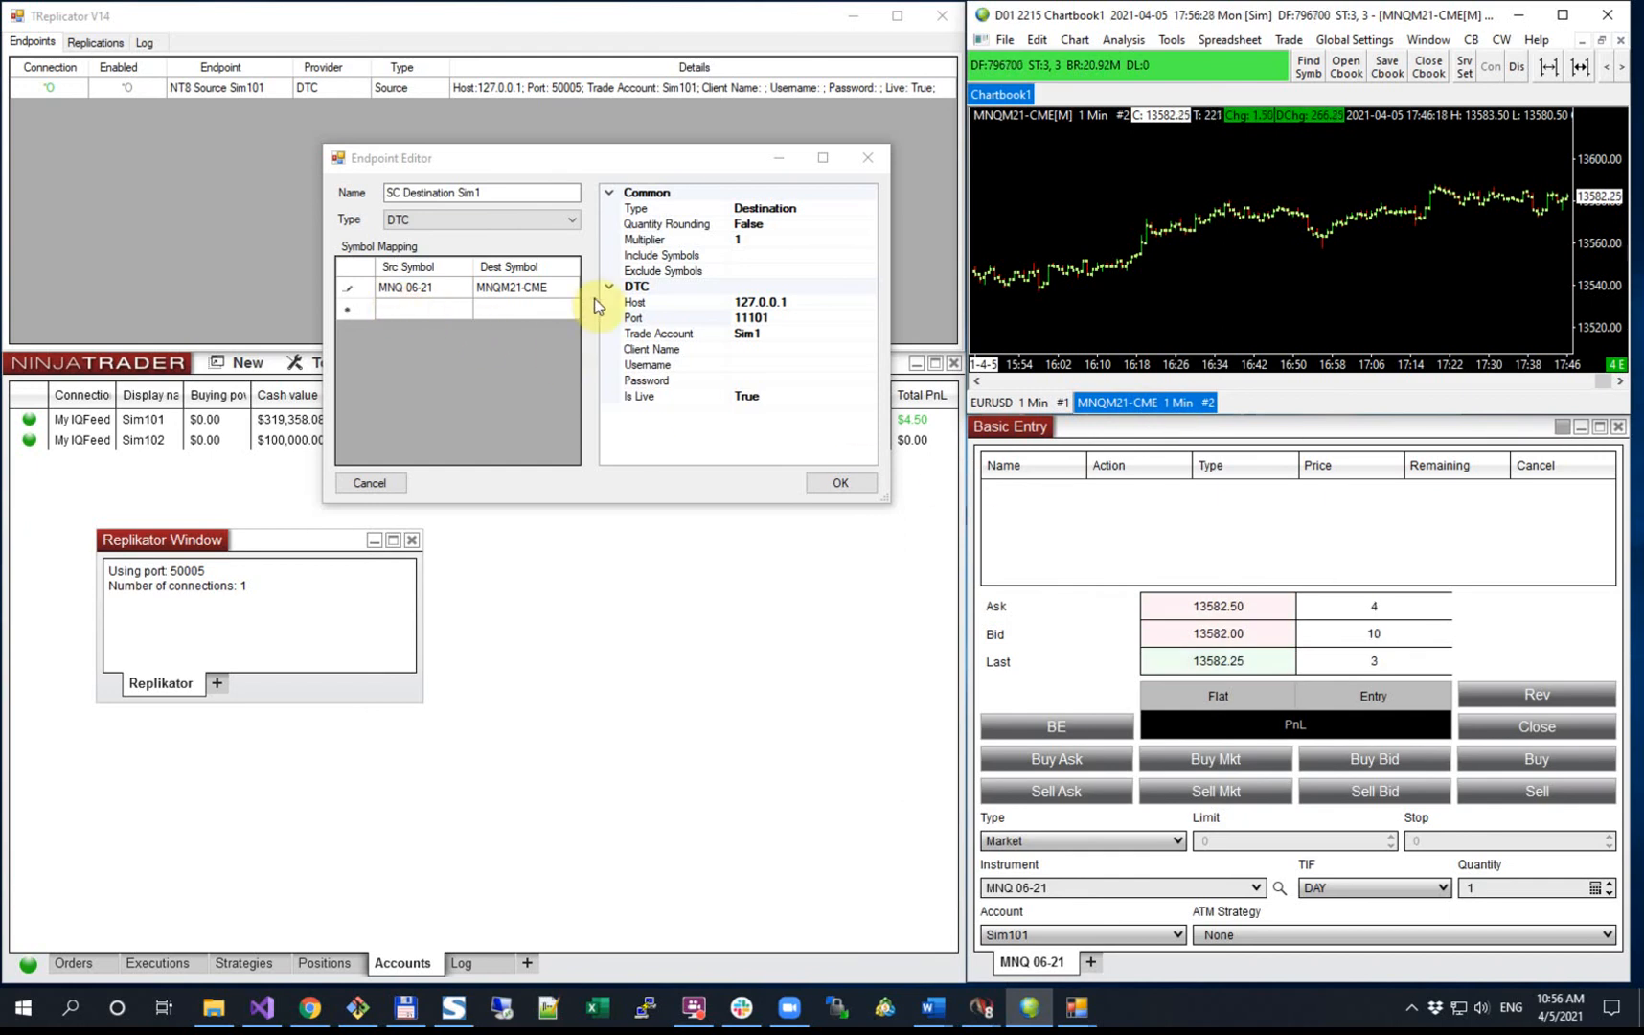
Step: Save the SC Destination Sim1 endpoint and connect it
click(830, 481)
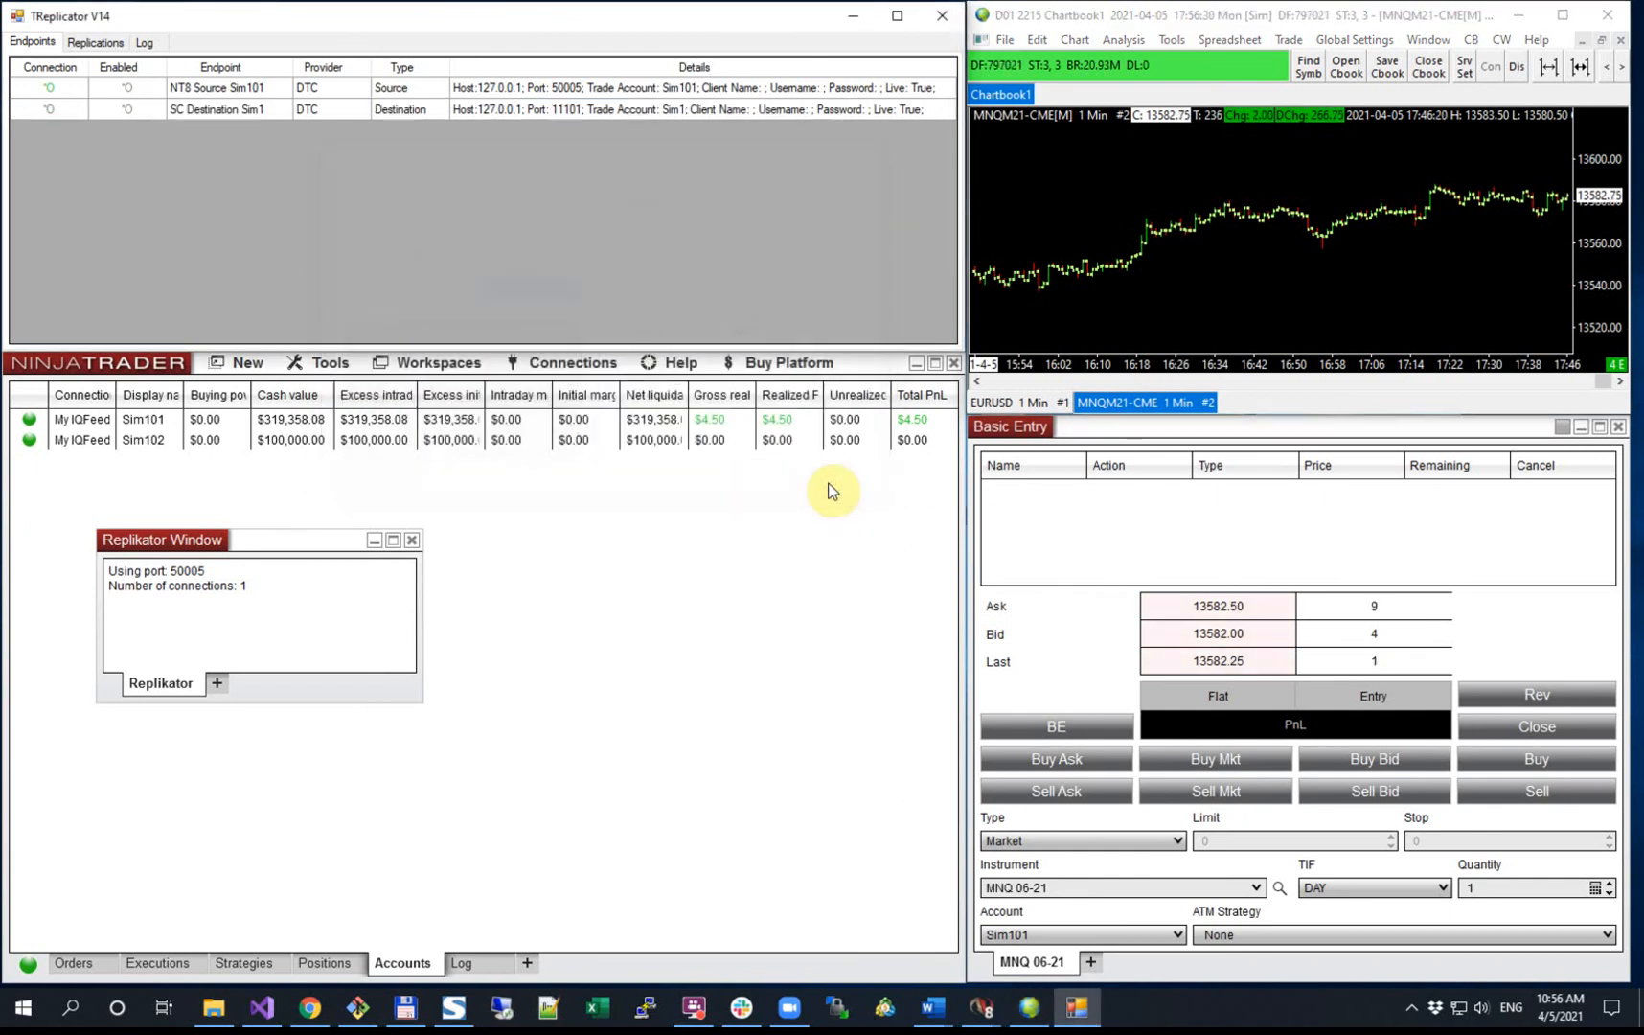
right_click(214, 116)
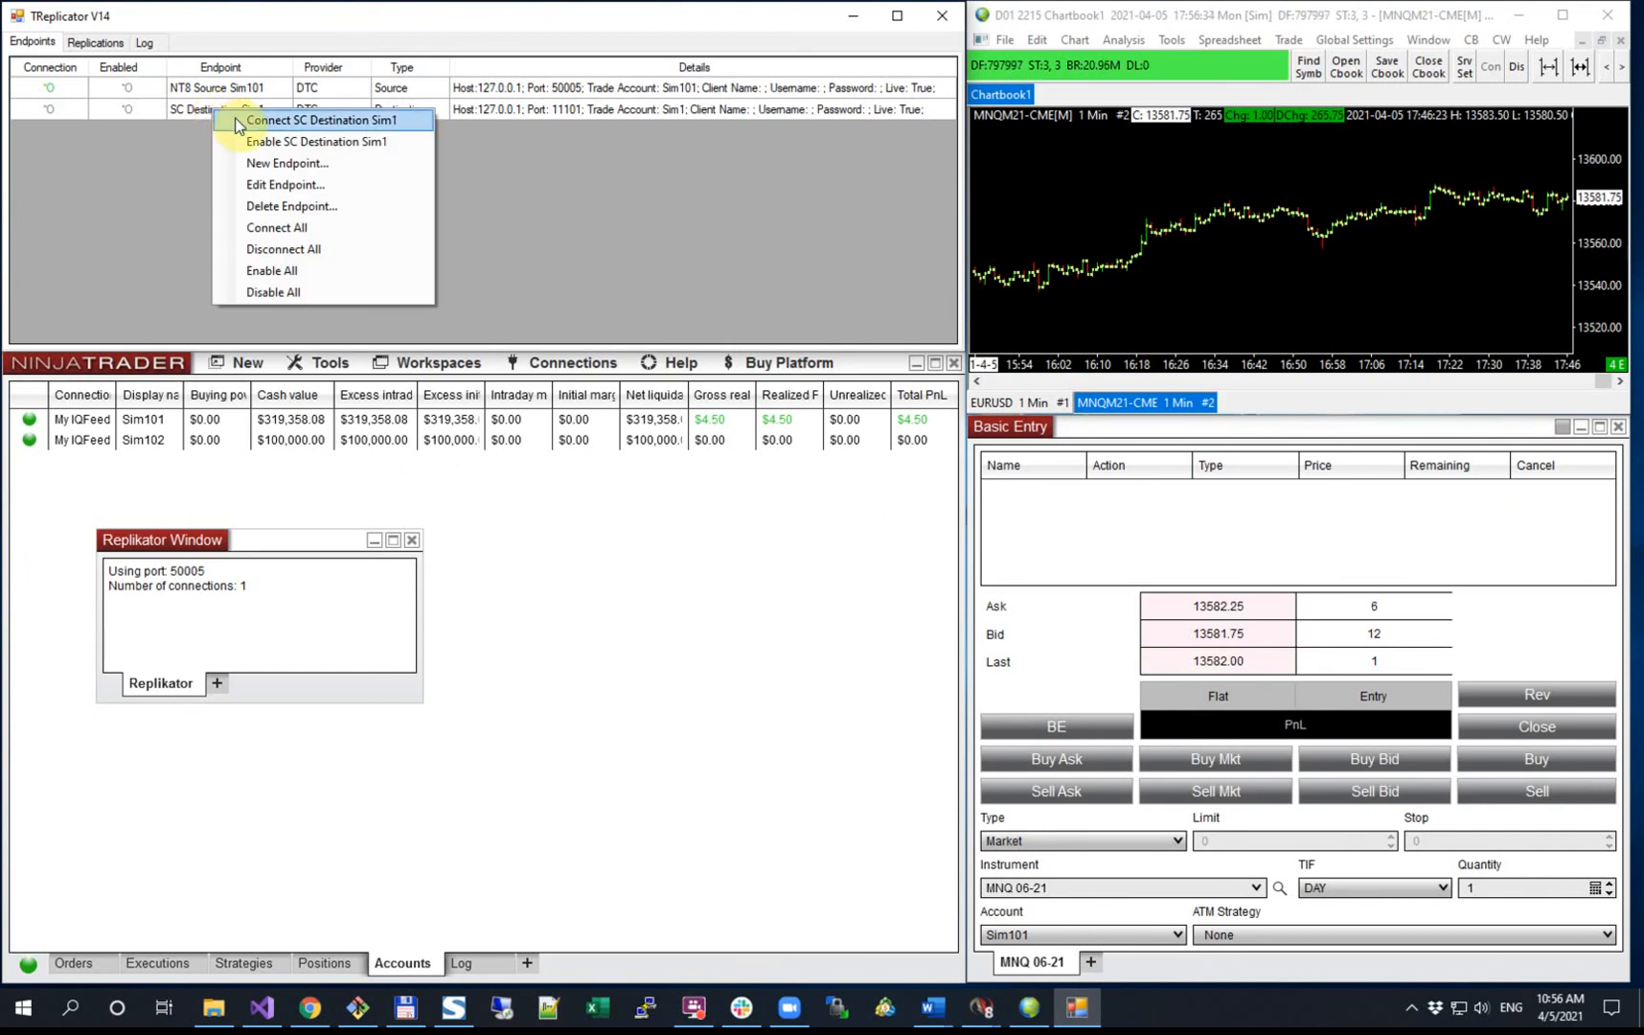
click(239, 123)
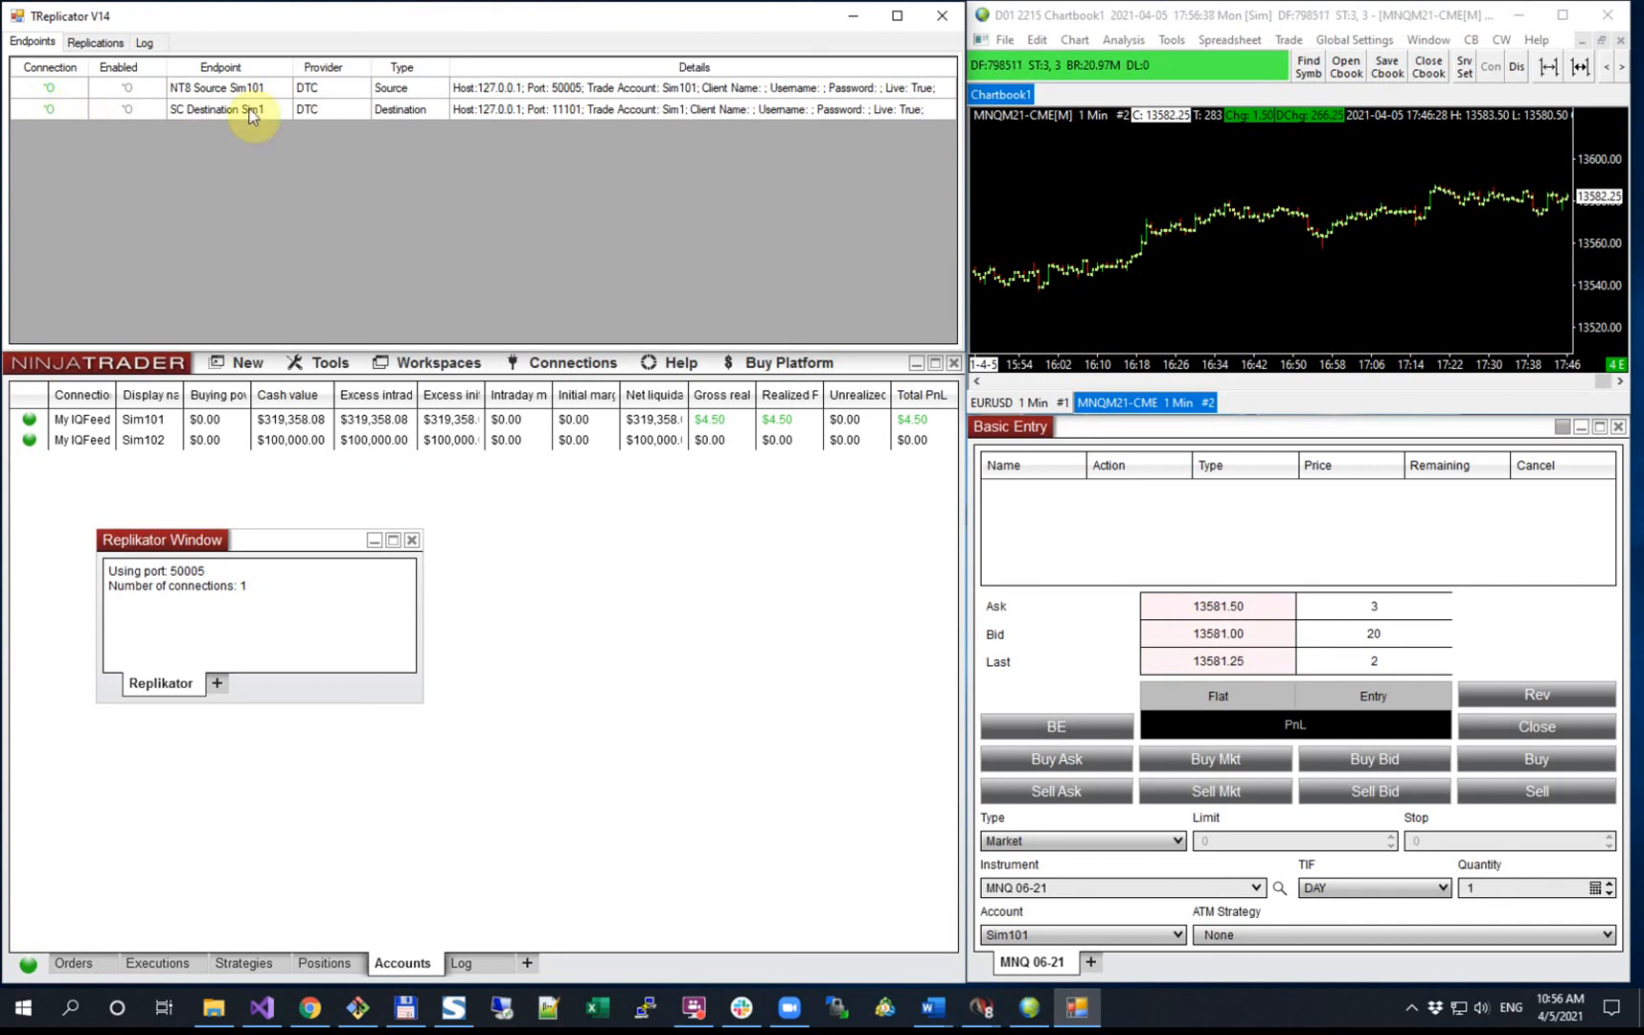
Step: Check Sierra Chart's message log for the DTC client's logon response, and close the log
click(1039, 19)
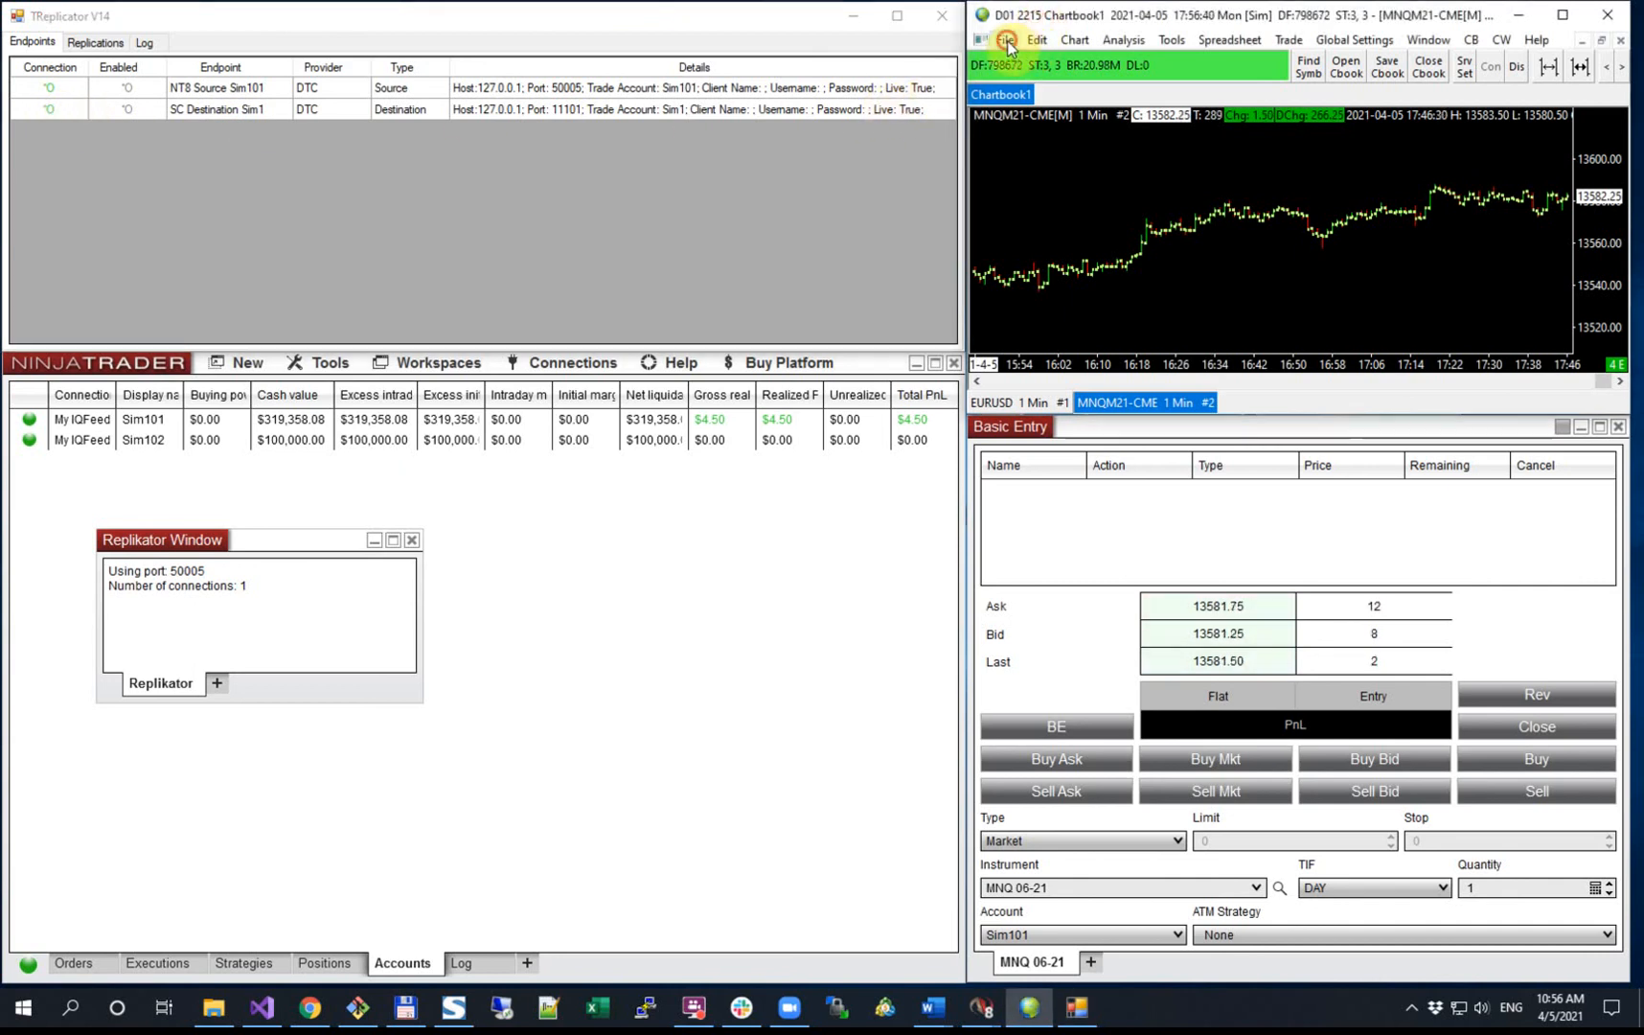
click(1005, 40)
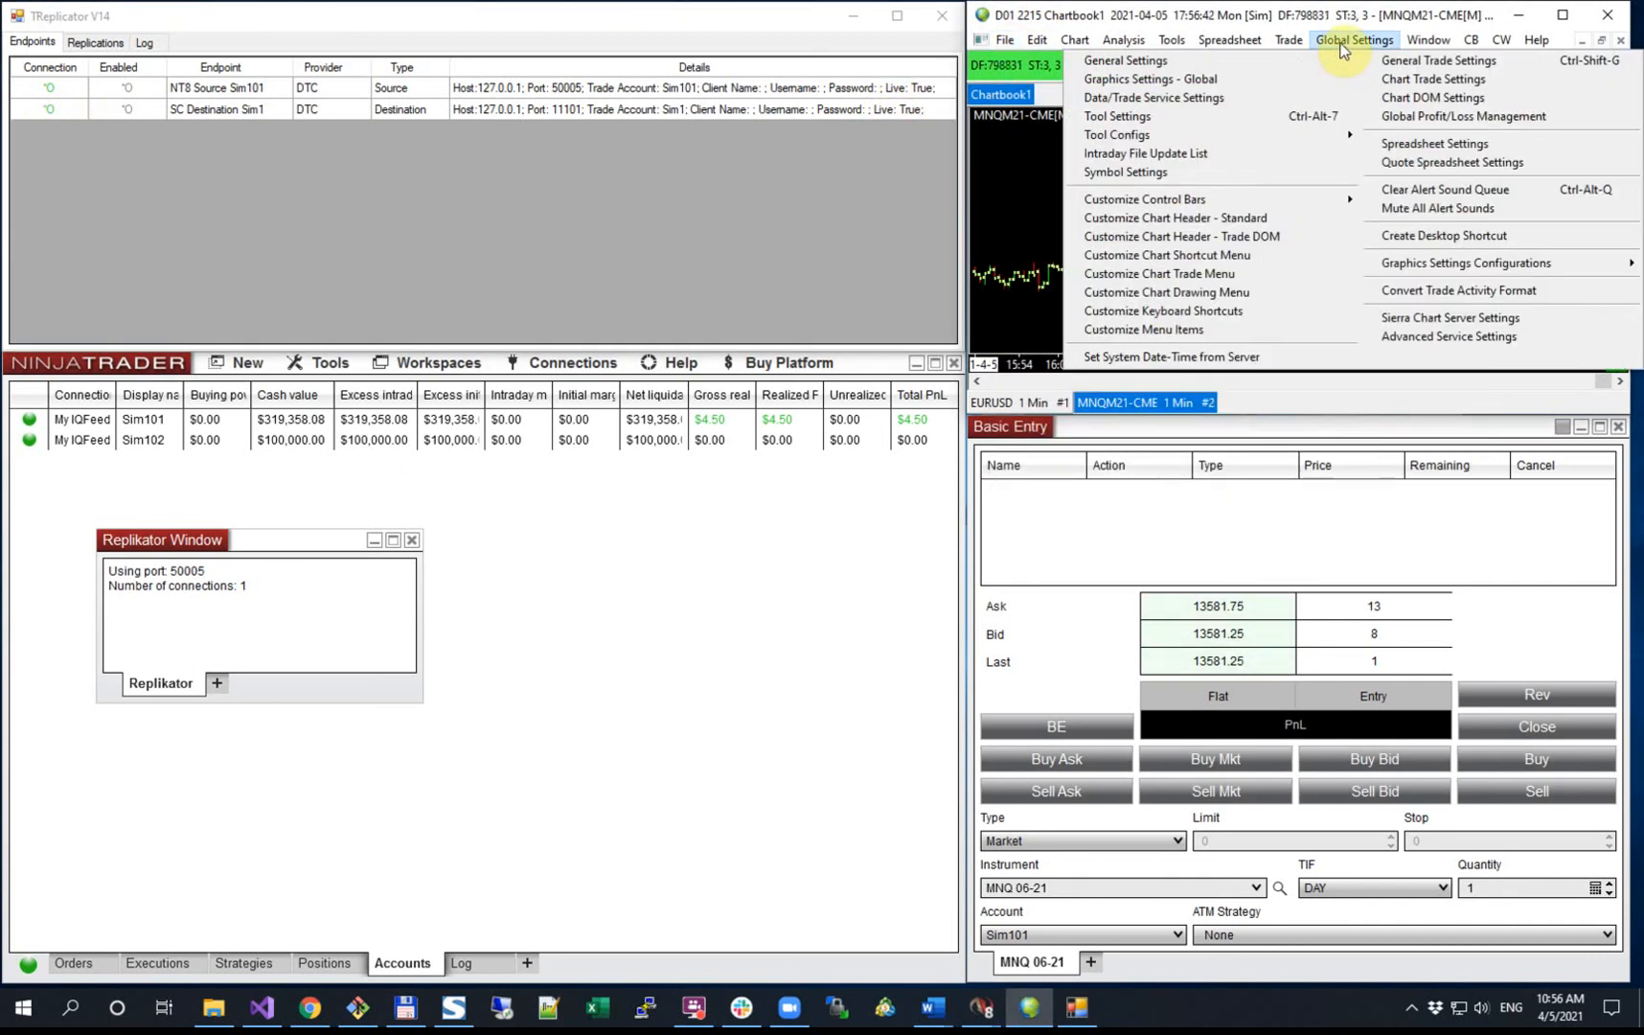
mouse_move(1440, 46)
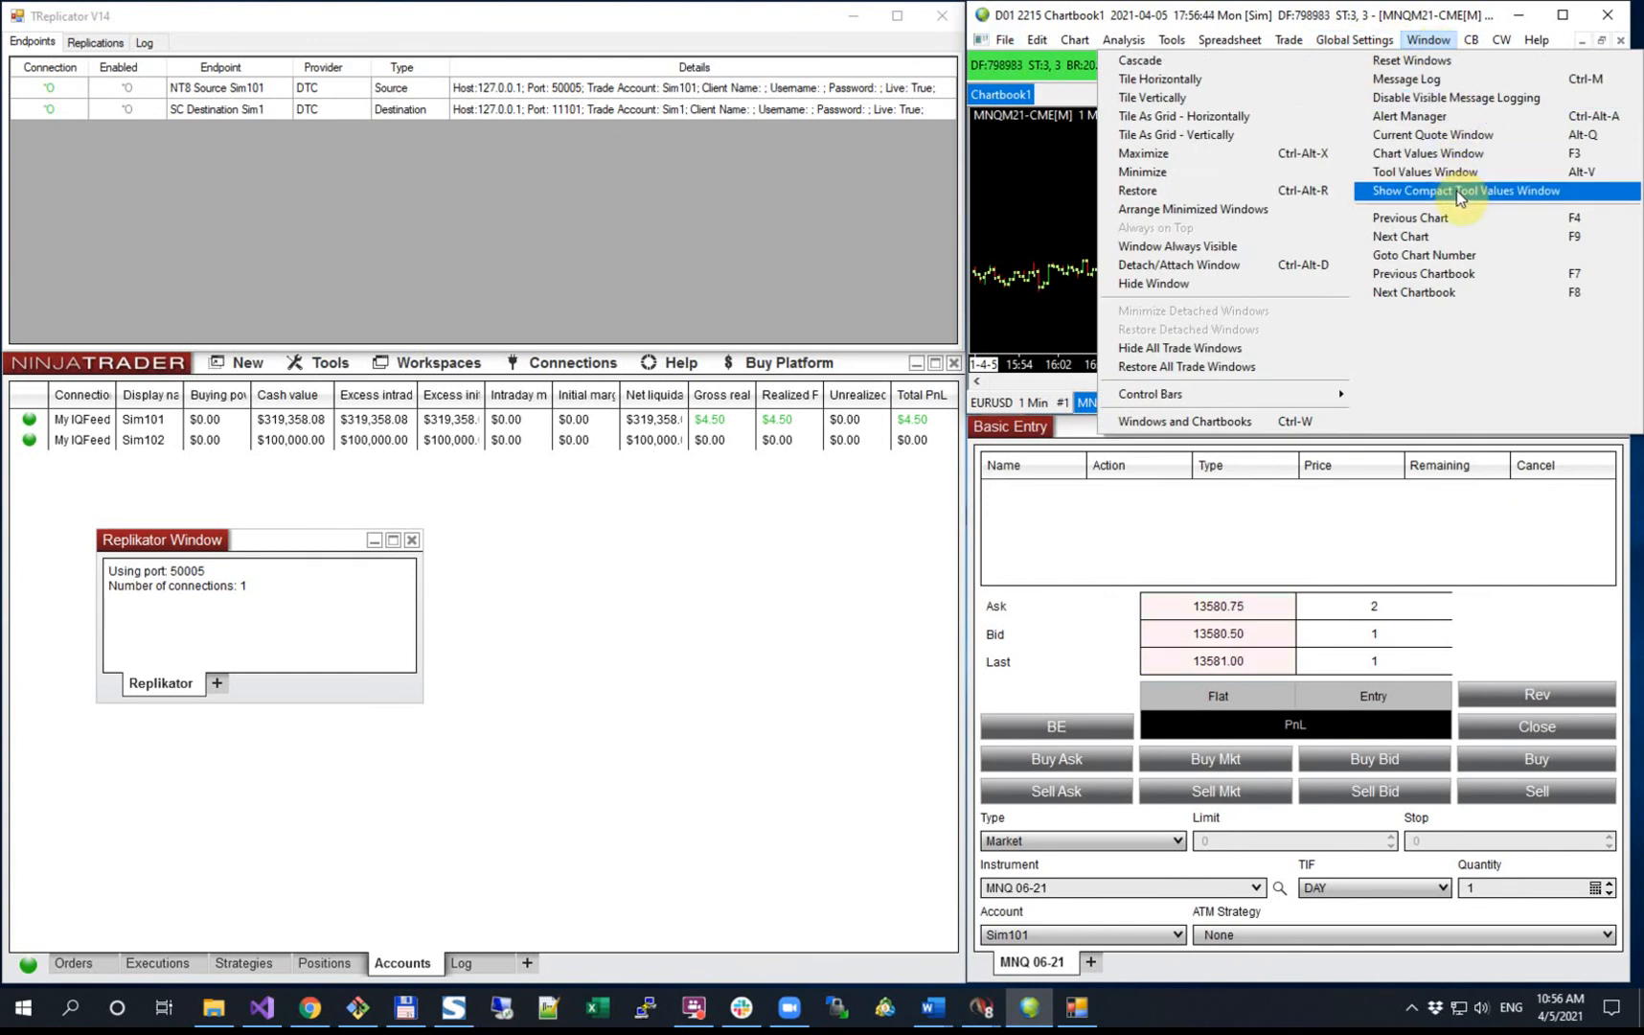
click(1435, 81)
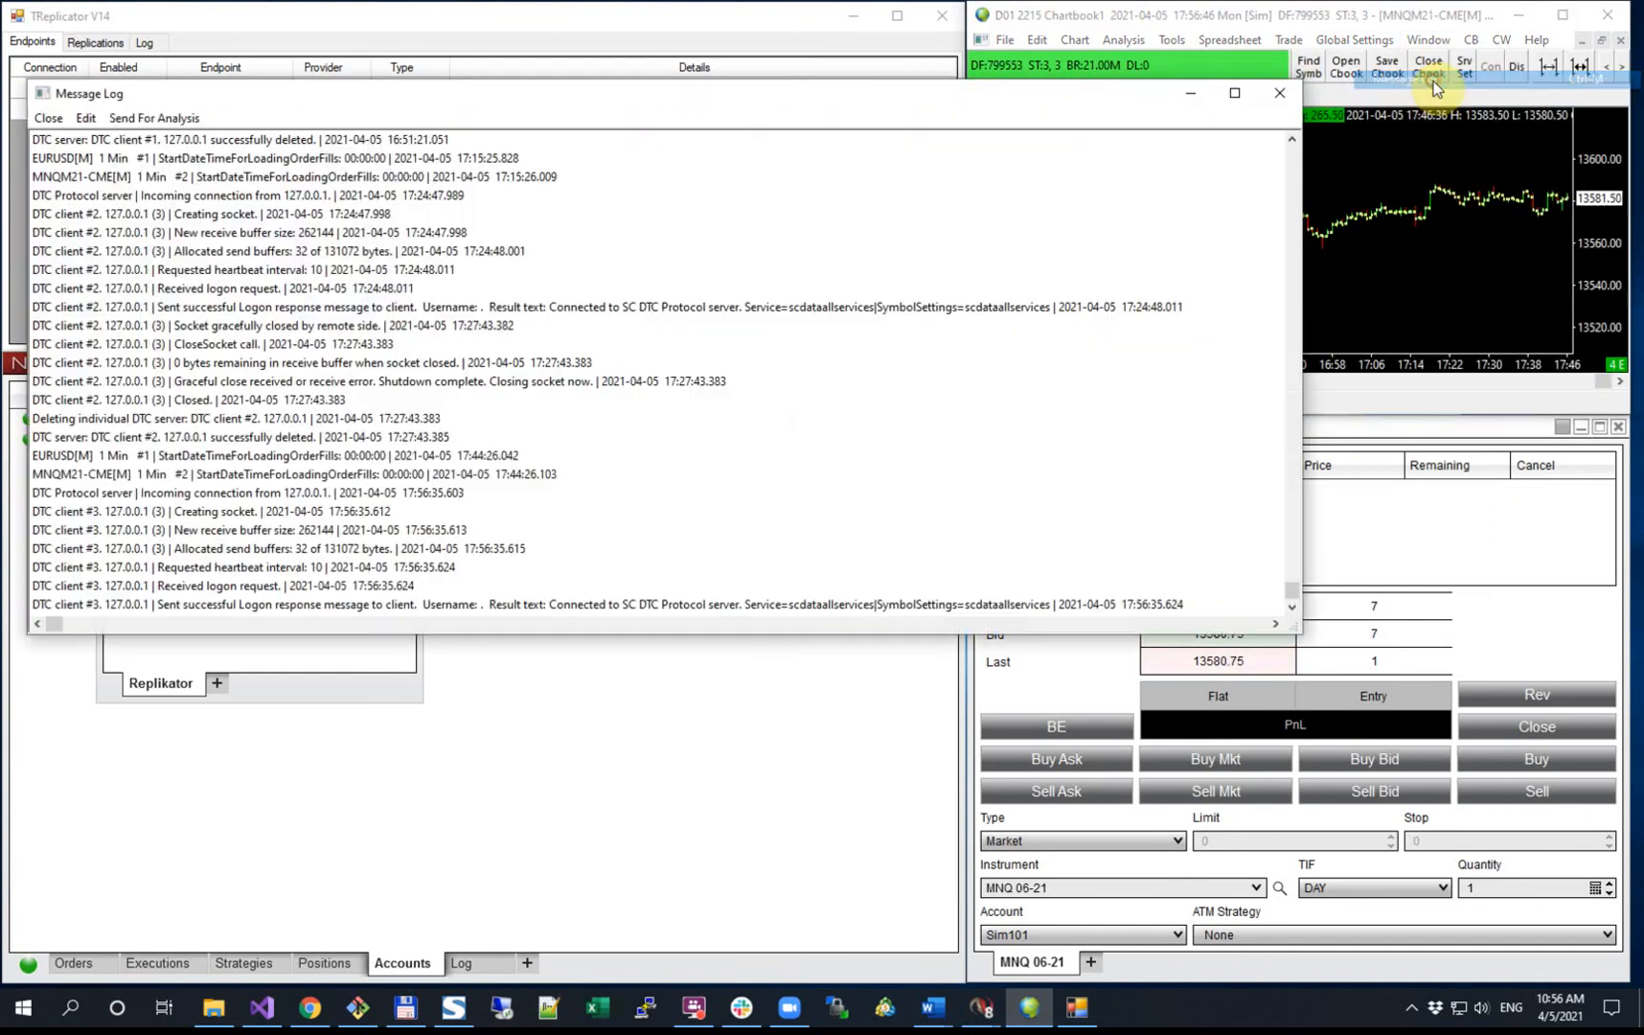
click(342, 612)
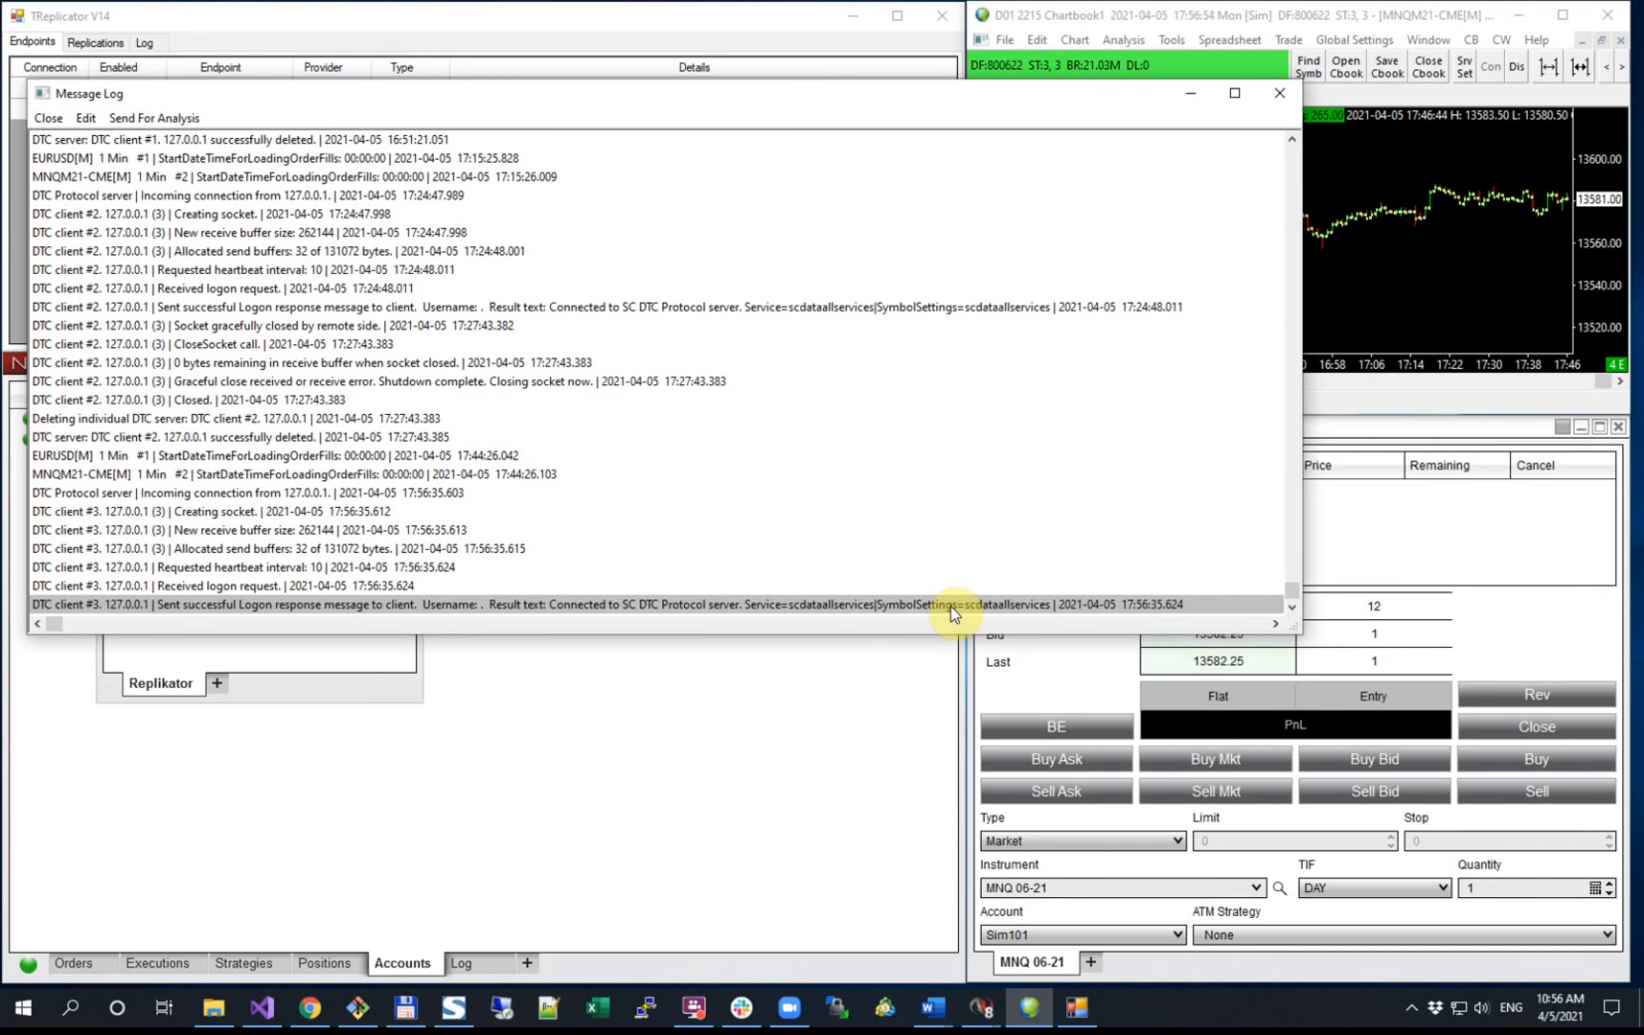
click(1272, 96)
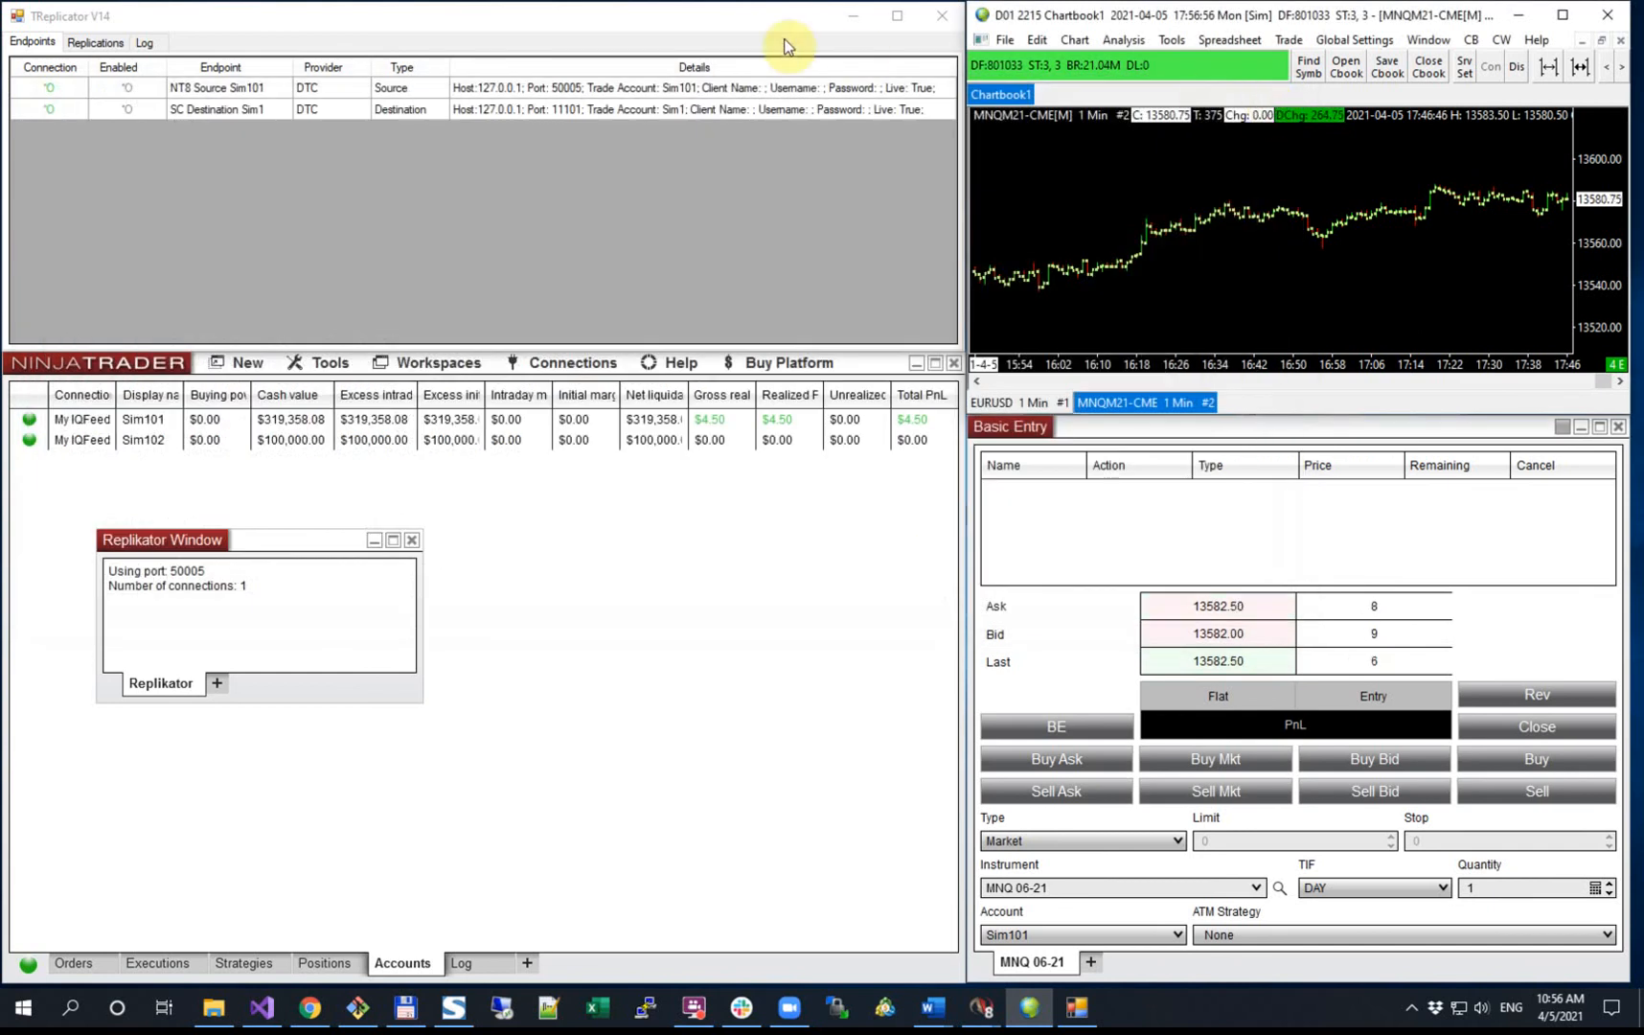
Step: Enable all TReplicator endpoints and buy 1 MNQ 06-21 at market on Sim101 from NinjaTrader's Basic Entry window
right_click(157, 141)
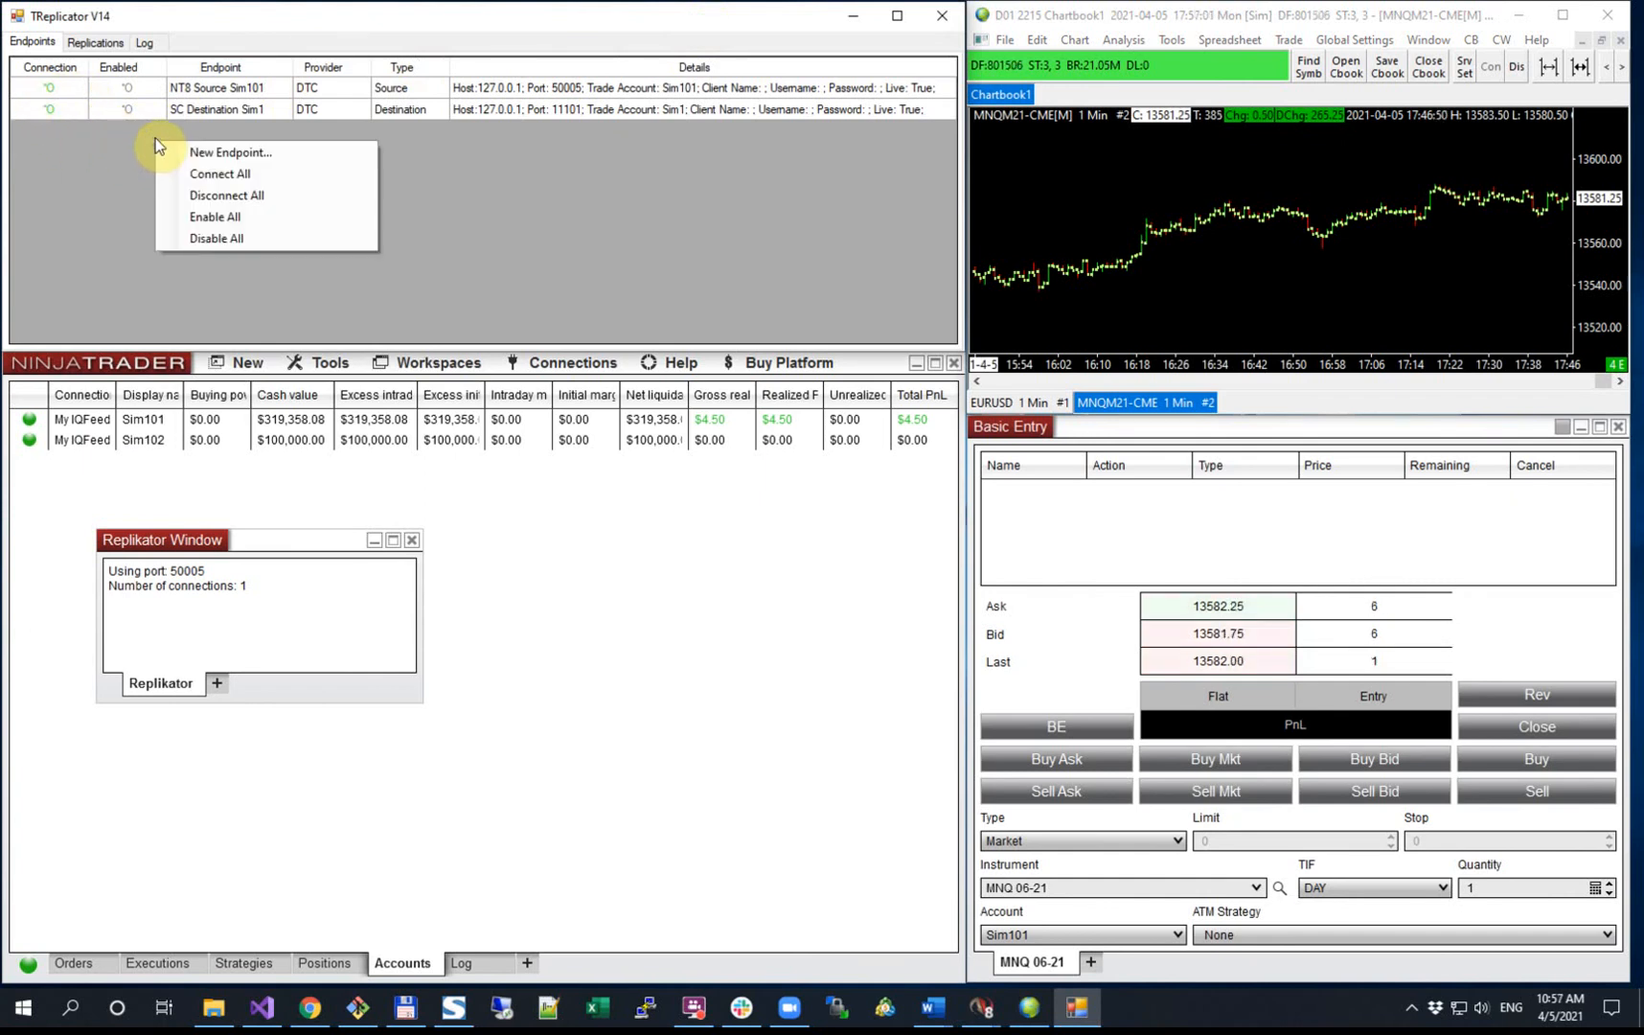
click(239, 222)
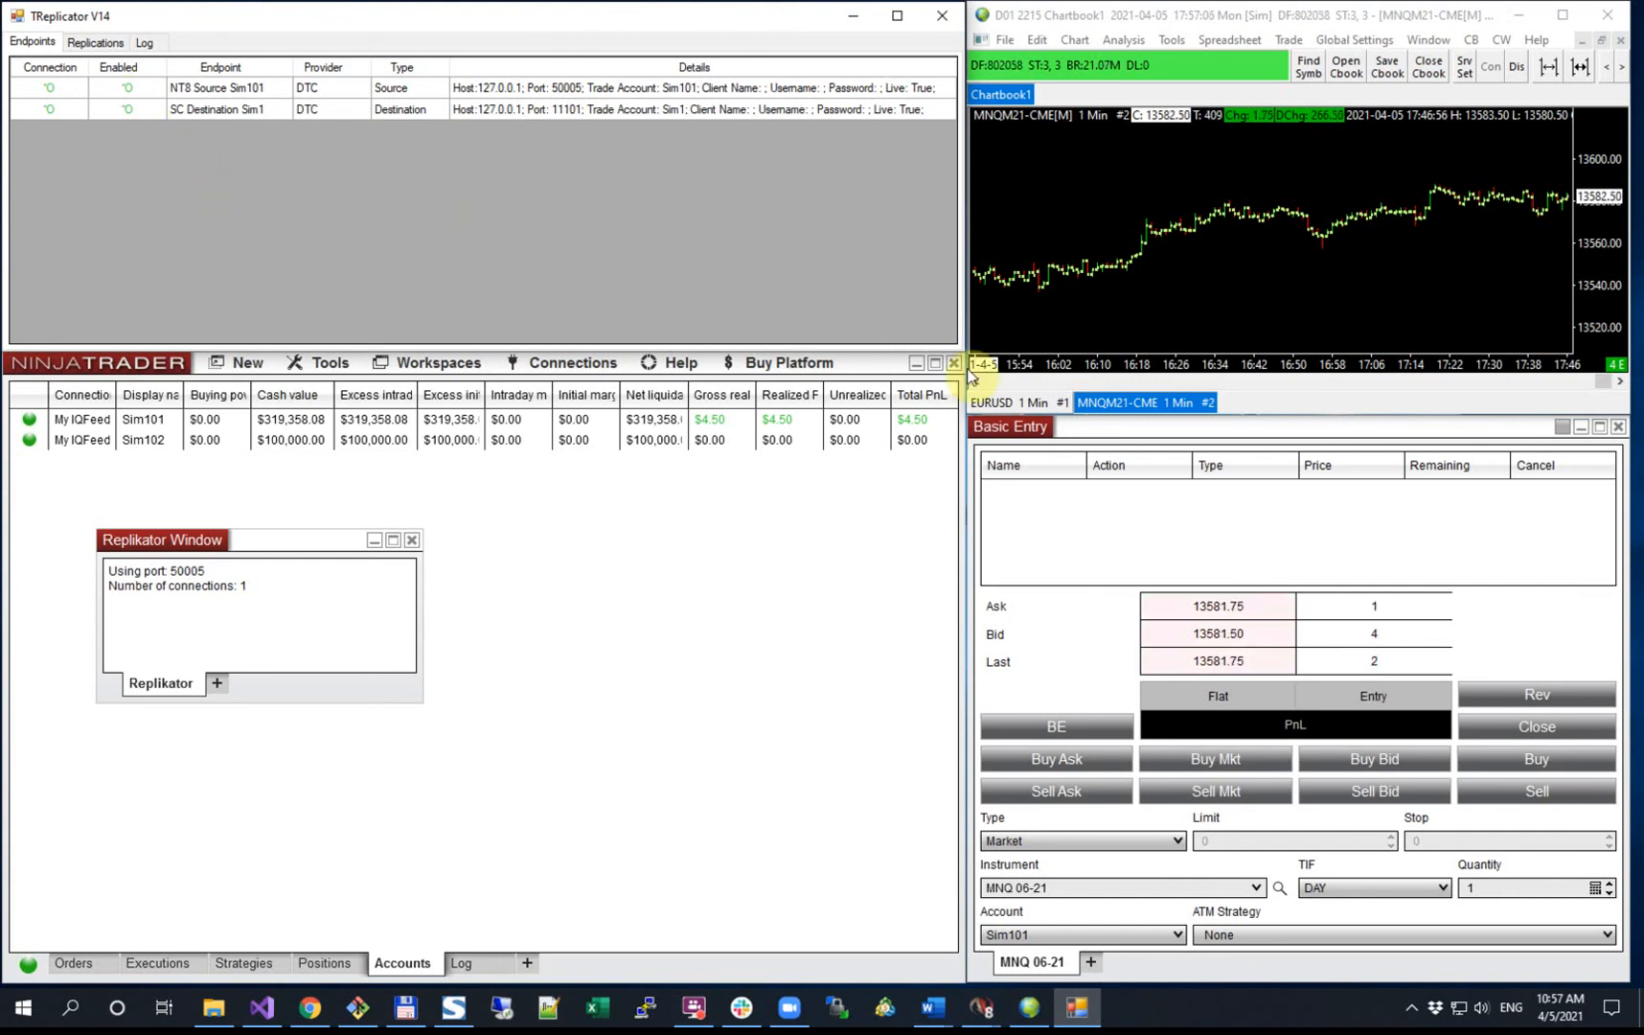
click(1182, 434)
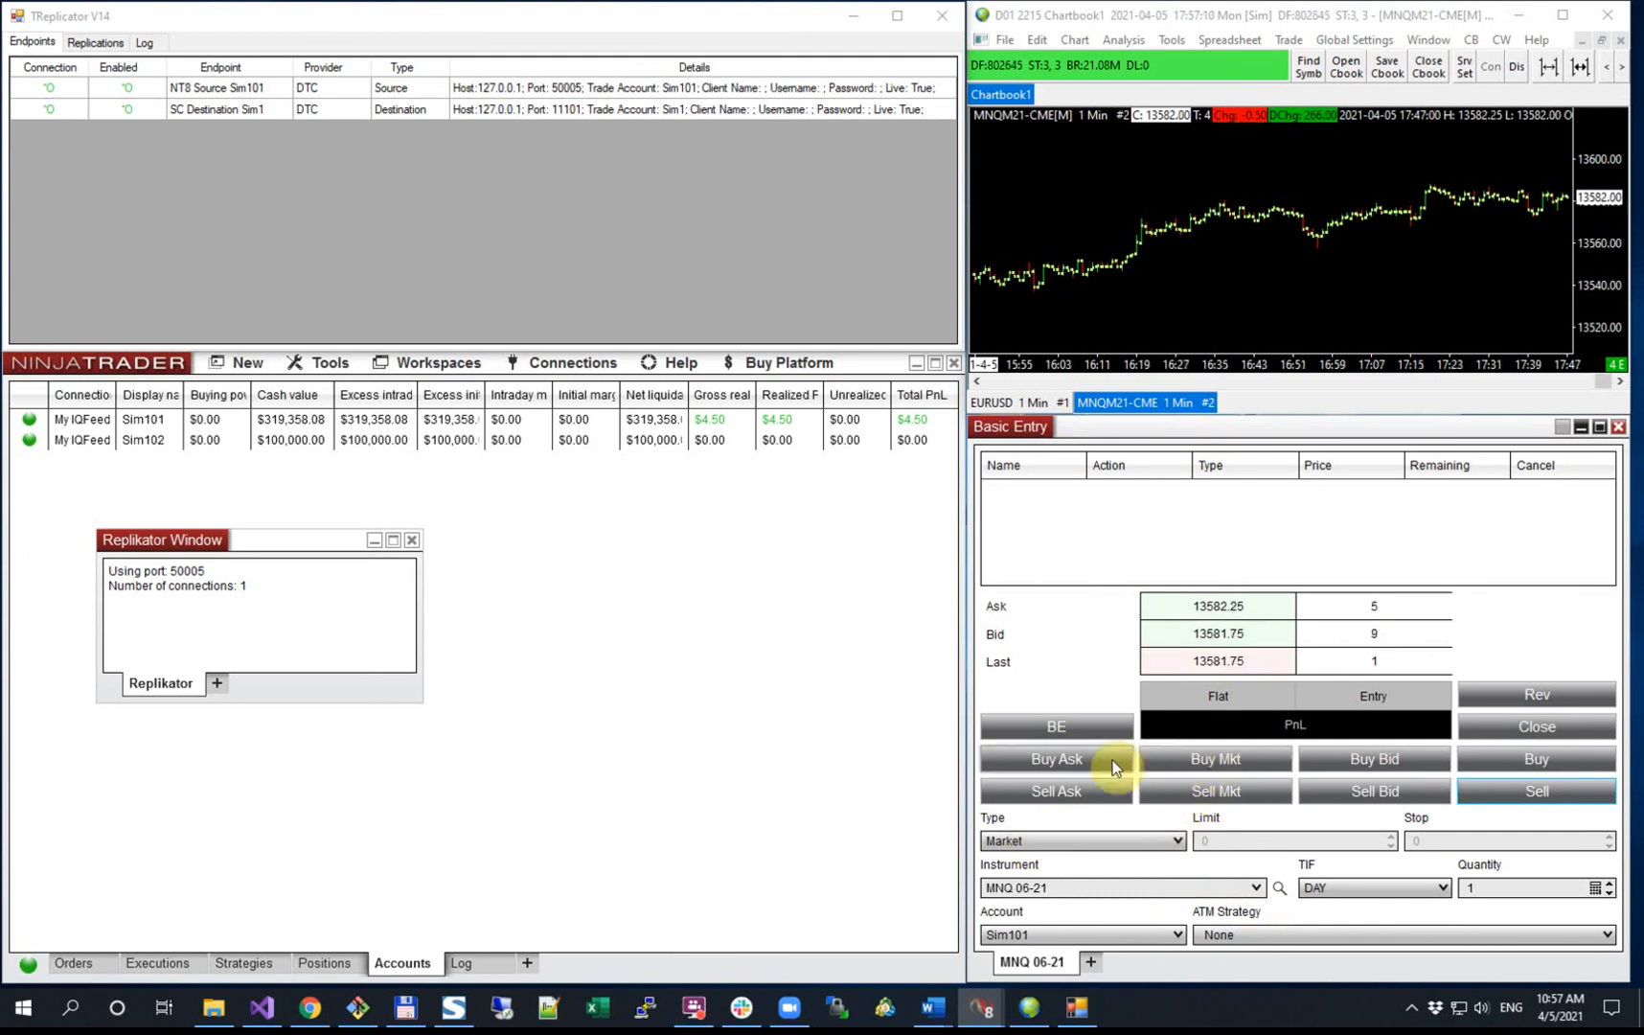
click(1201, 760)
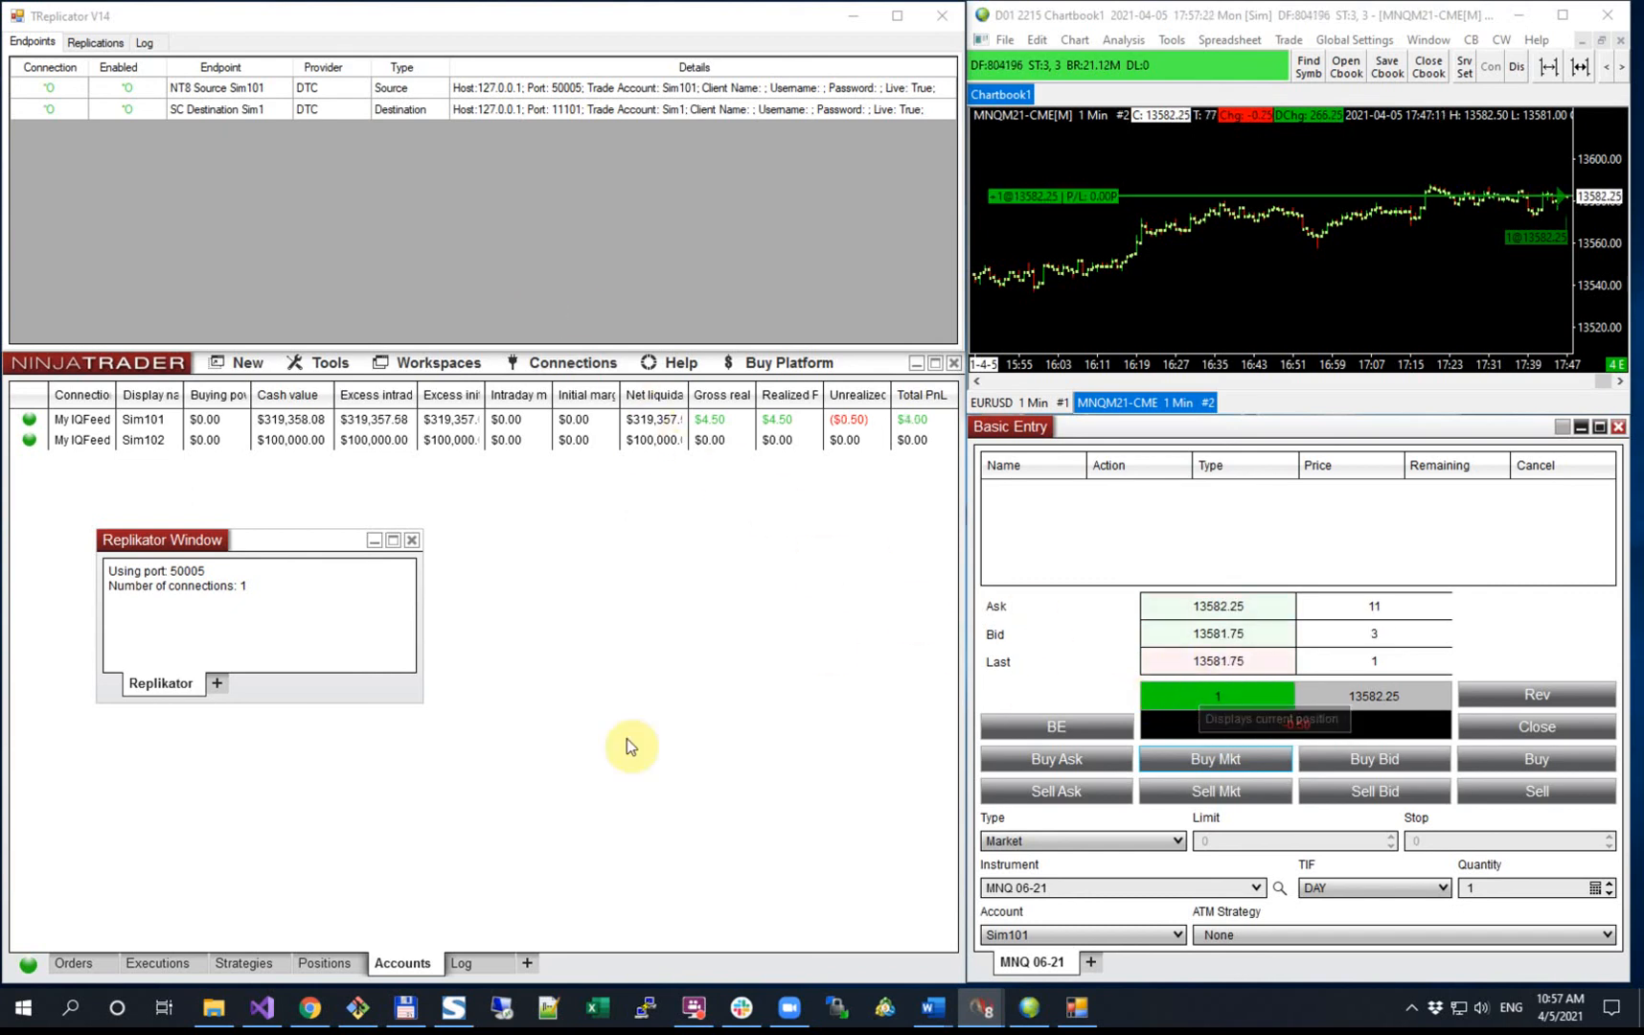
Step: Review NinjaTrader's open positions and TReplicator's replications list, and close the MNQ 06-21 position on Sim101
click(316, 963)
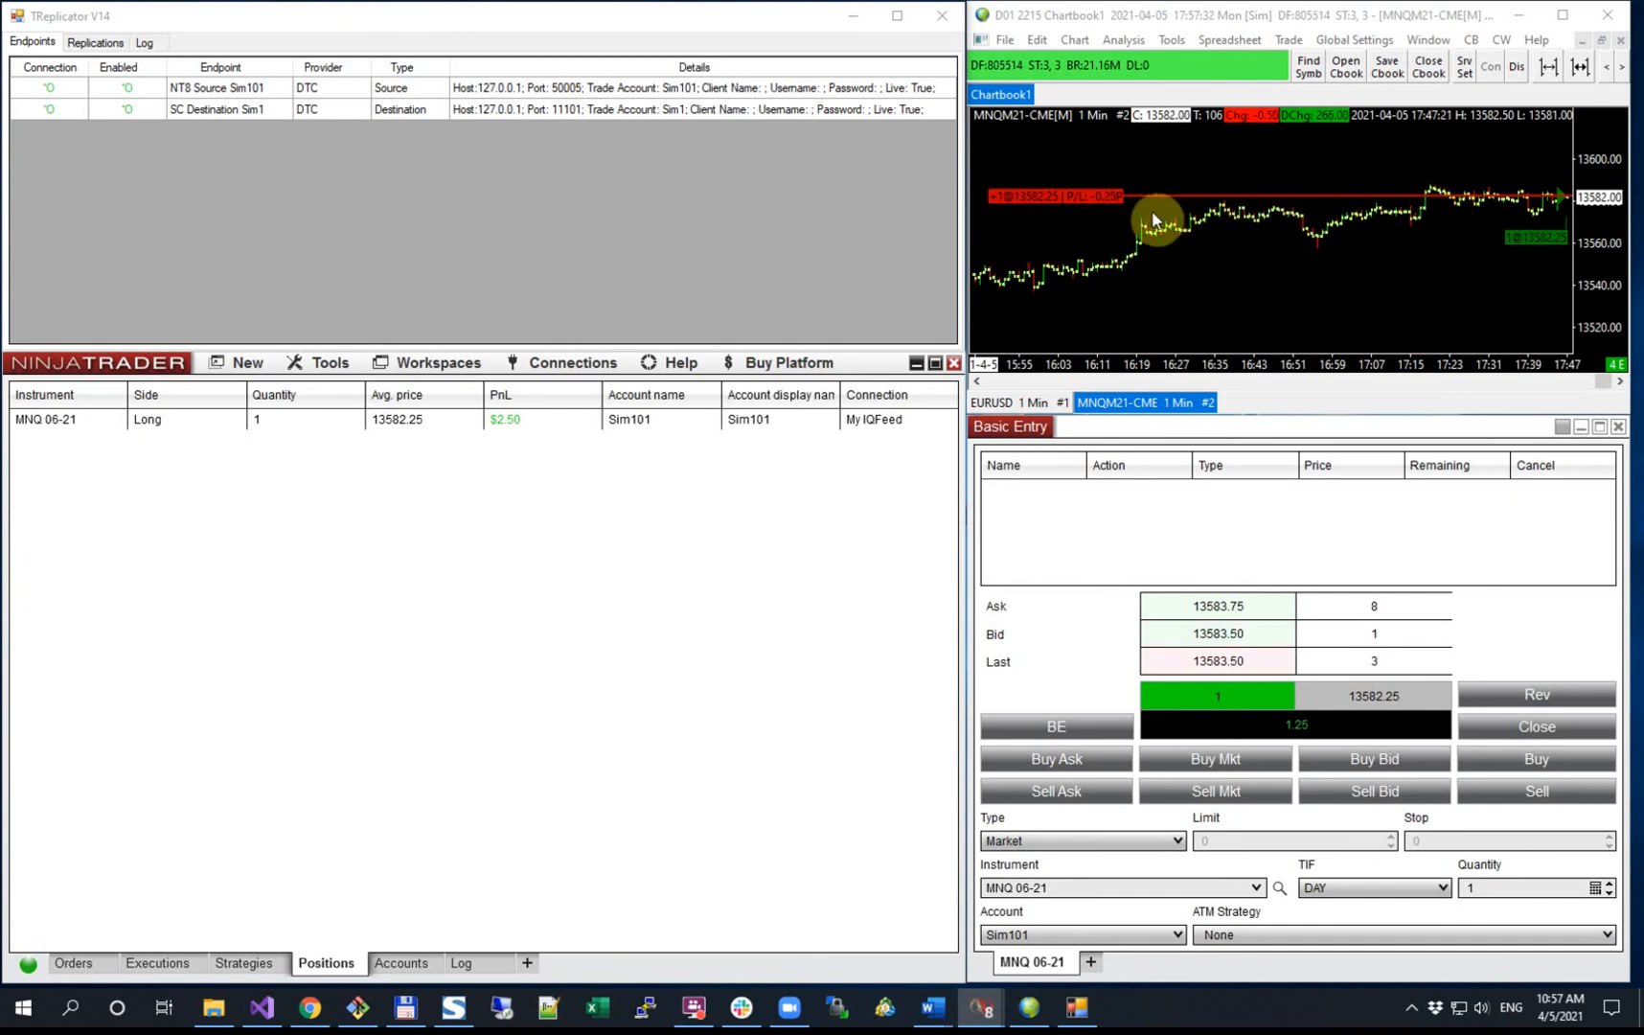
click(105, 41)
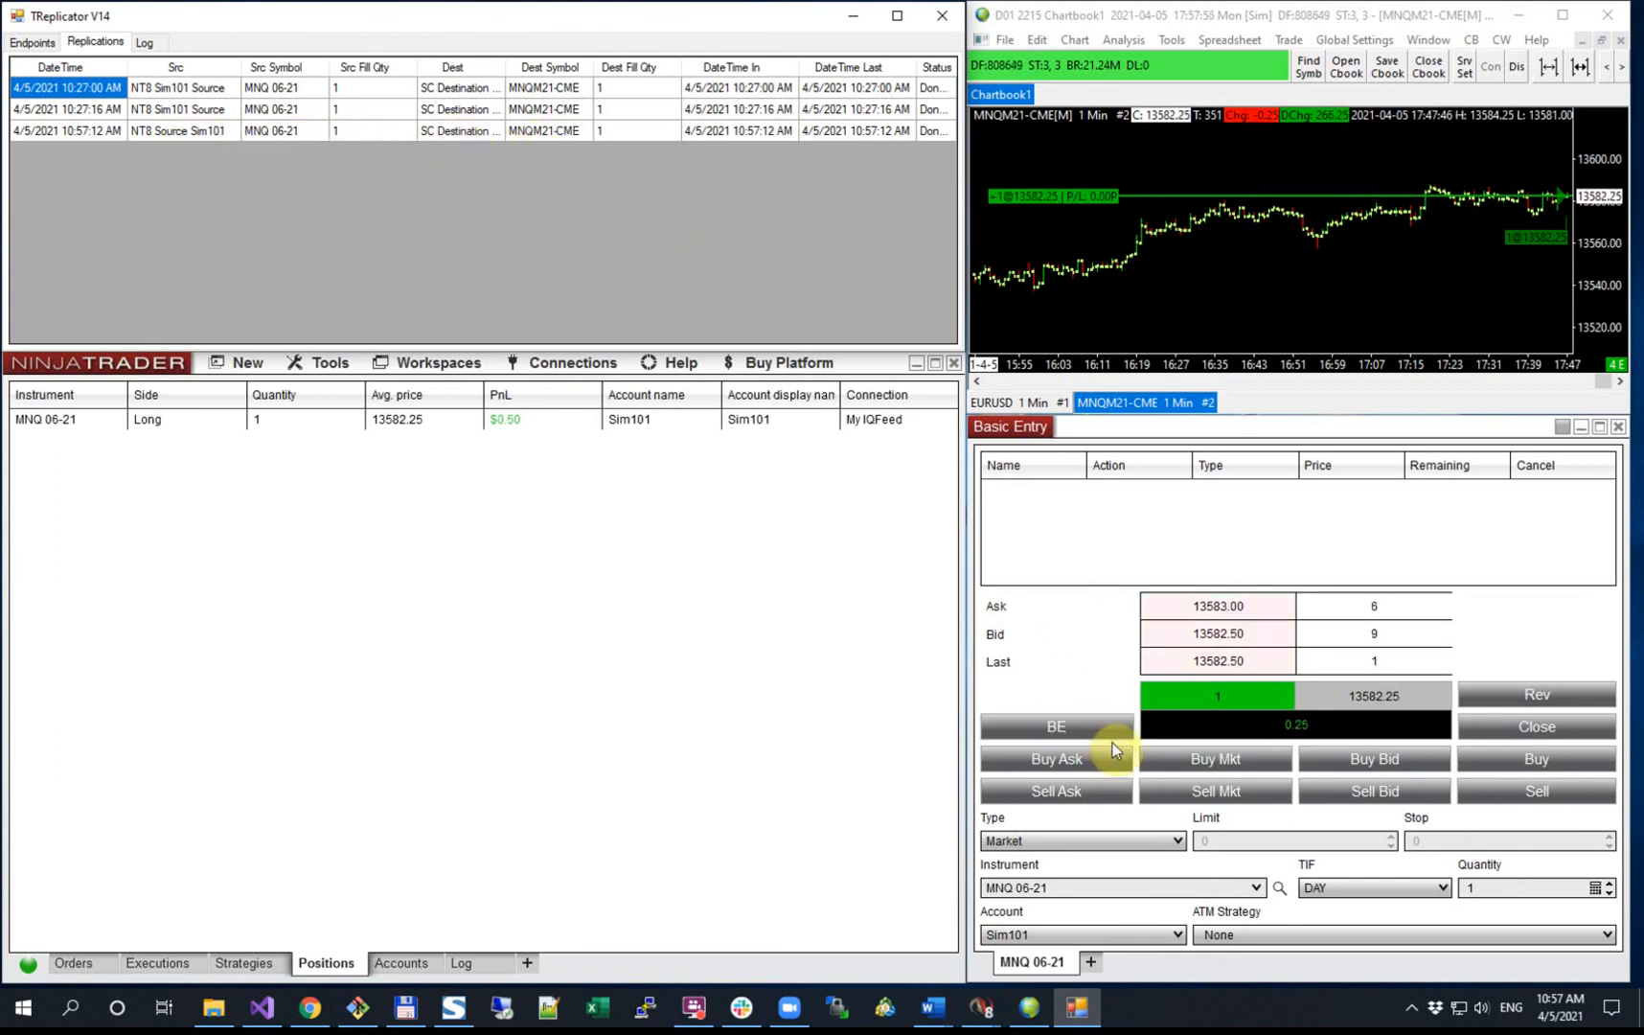
click(1527, 731)
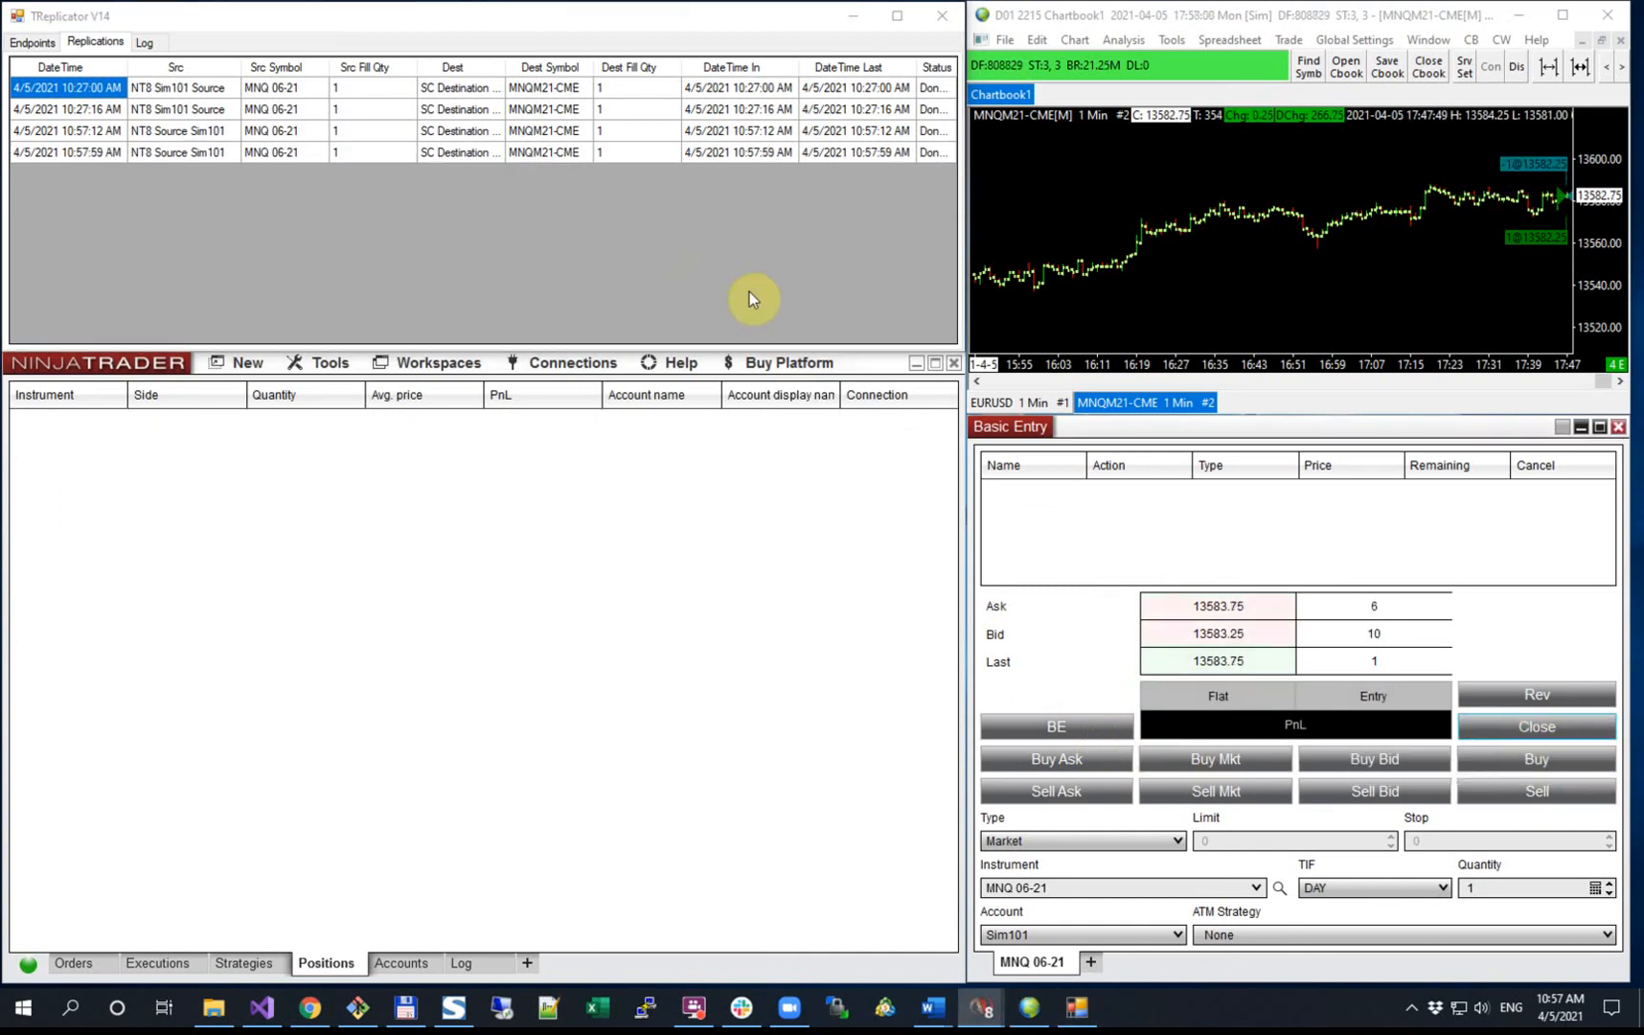